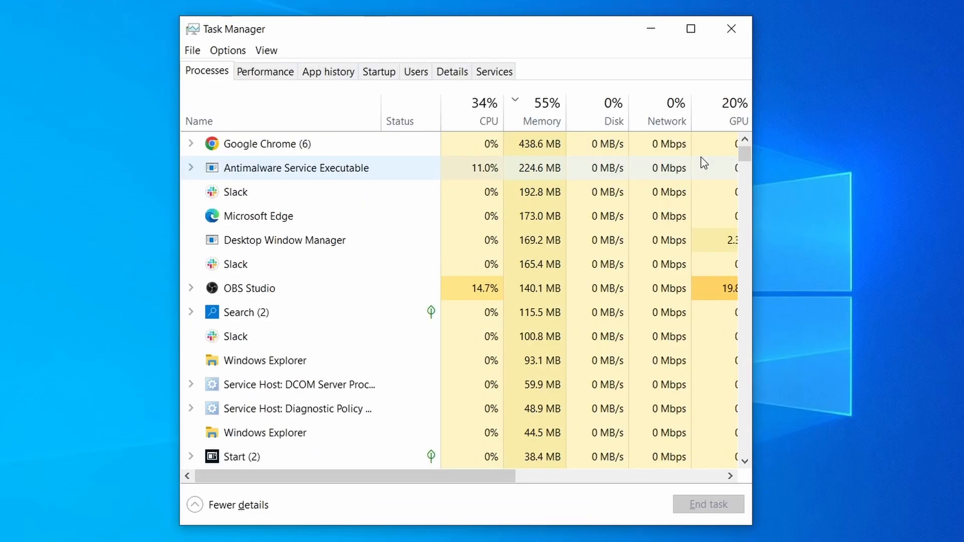
# - Sort the running processes in Task Manager by CPU usage, followed by memory usage
pyautogui.click(465, 118)
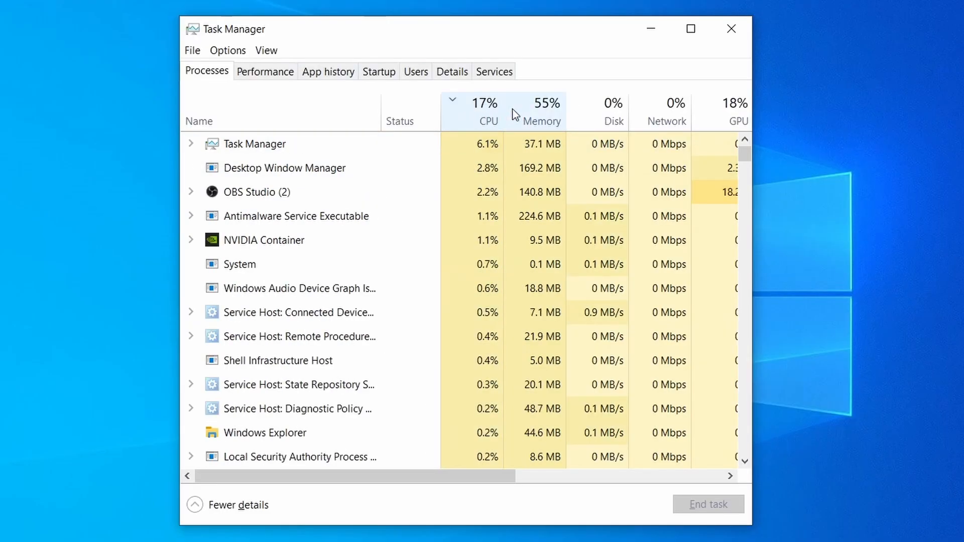
pyautogui.click(547, 111)
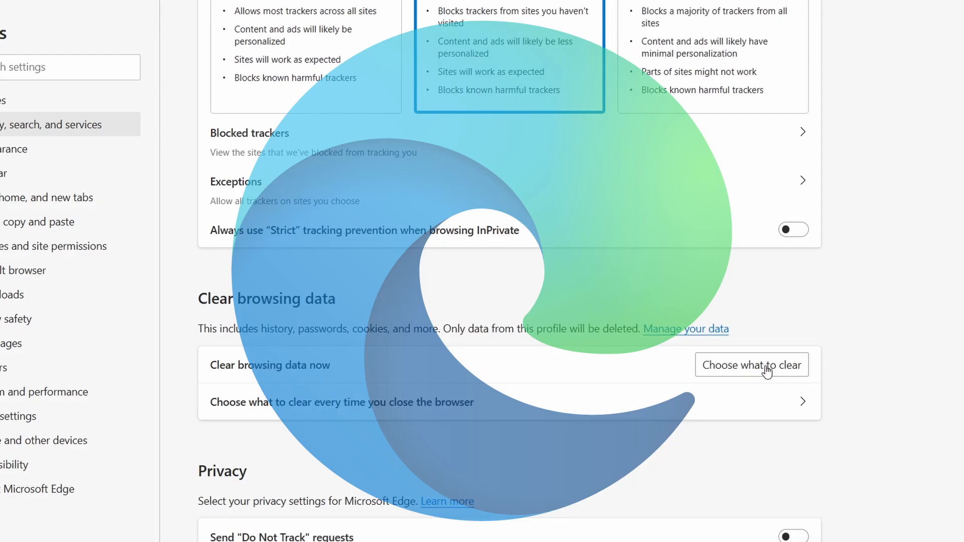
pyautogui.click(768, 367)
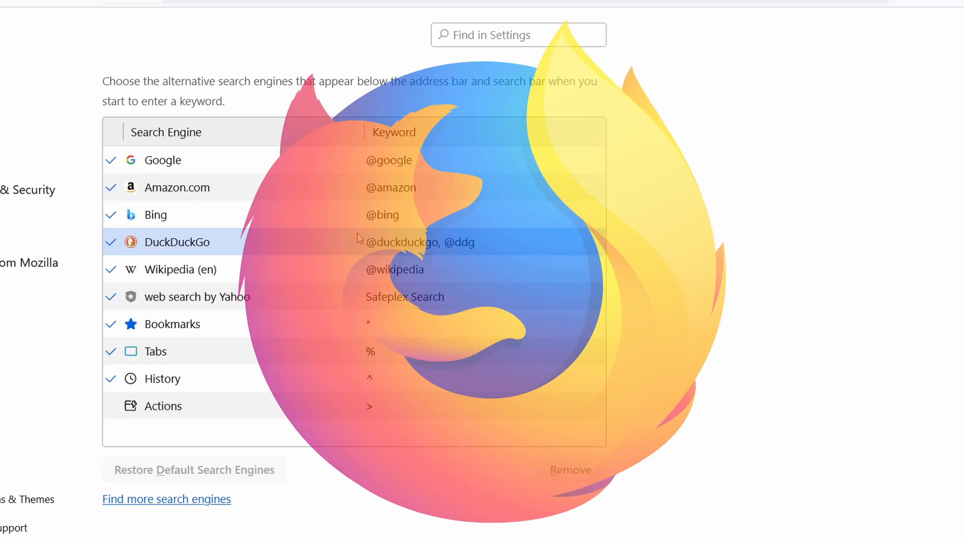
pyautogui.click(275, 221)
pyautogui.click(274, 246)
pyautogui.click(272, 270)
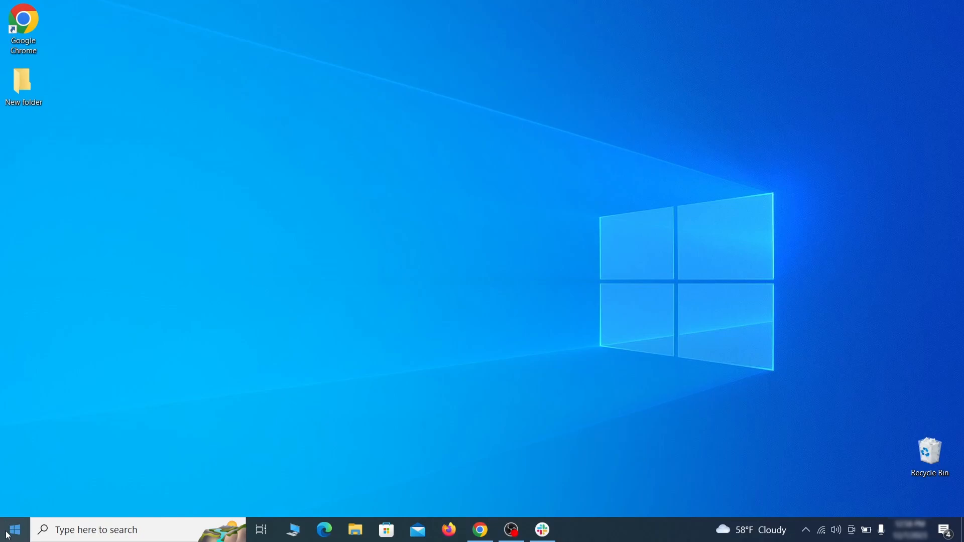
# - Open the Recovery page of the Windows 10 Update & Security settings and restart the PC into advanced startup
pyautogui.click(9, 536)
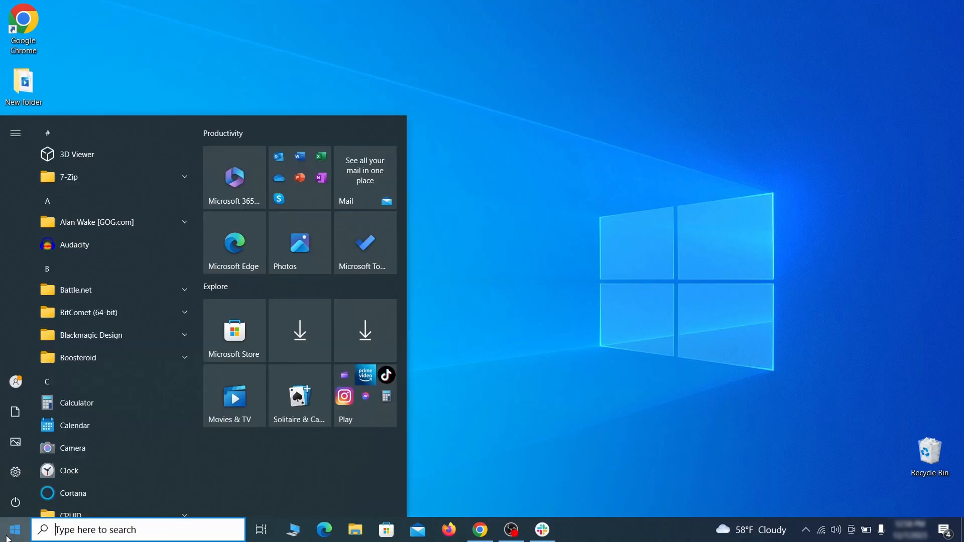
pyautogui.click(16, 471)
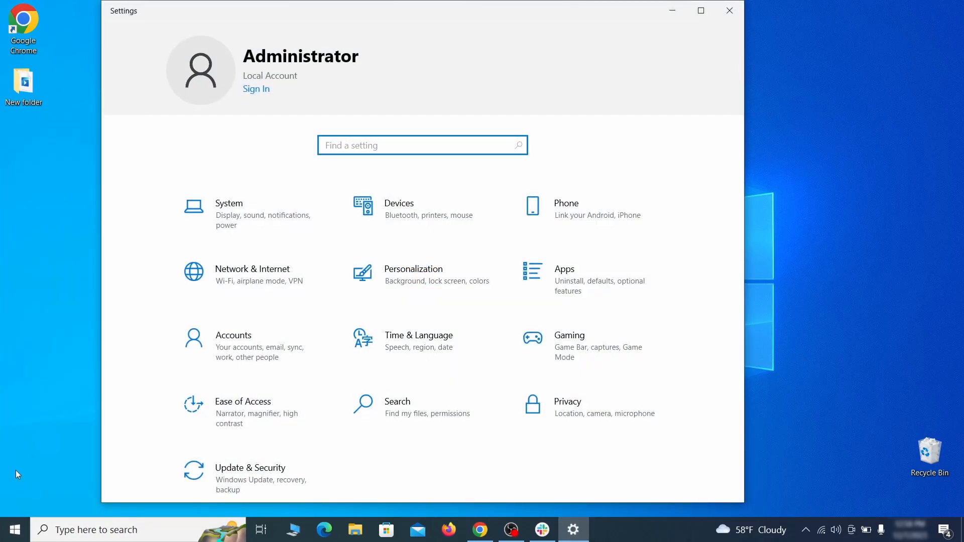
pyautogui.click(295, 478)
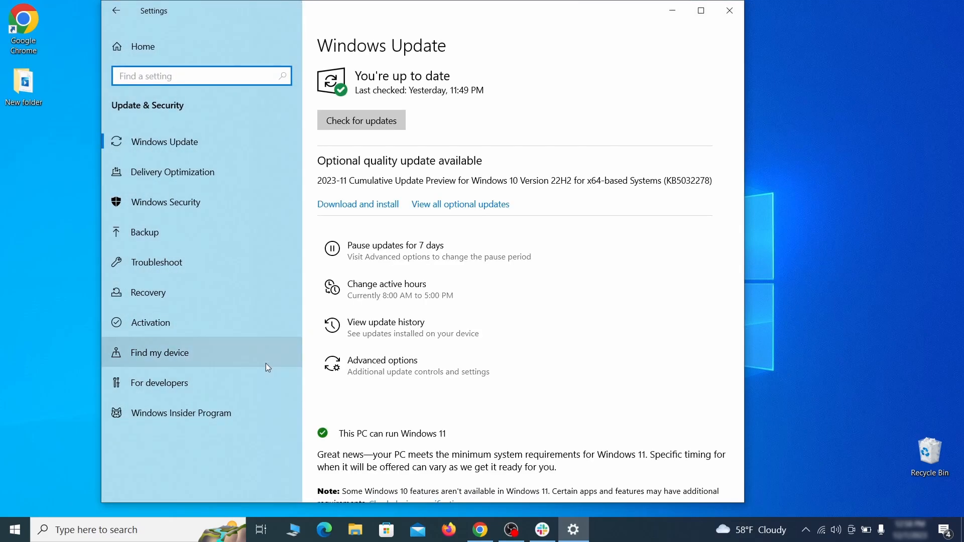
pyautogui.click(233, 293)
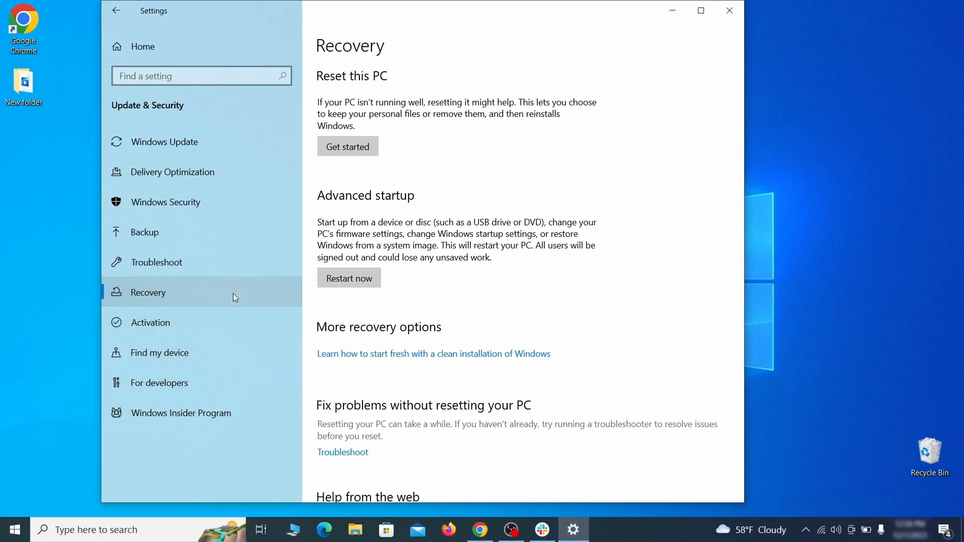
pyautogui.click(377, 287)
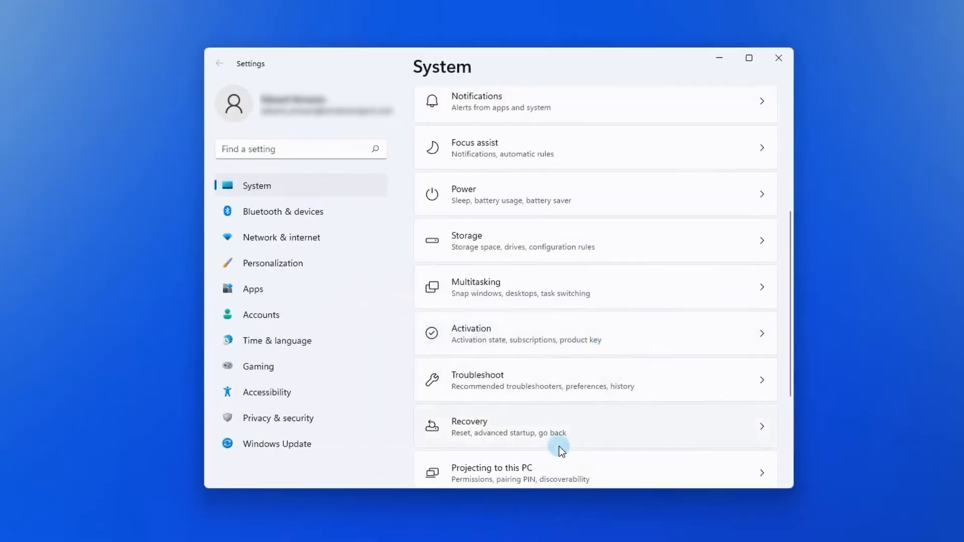
# - Open the Recovery page in the Windows 11 System settings and restart the device into advanced startup
pyautogui.click(546, 429)
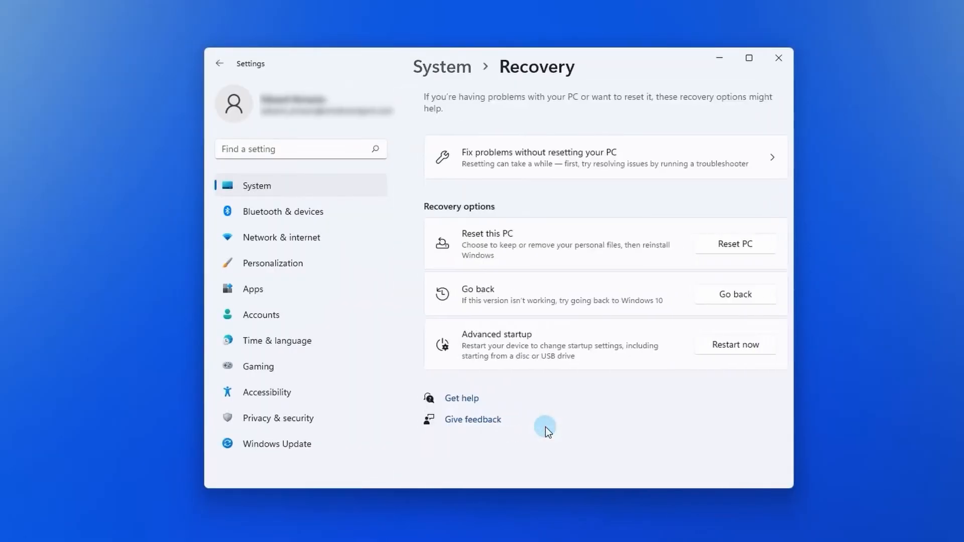
pyautogui.click(713, 347)
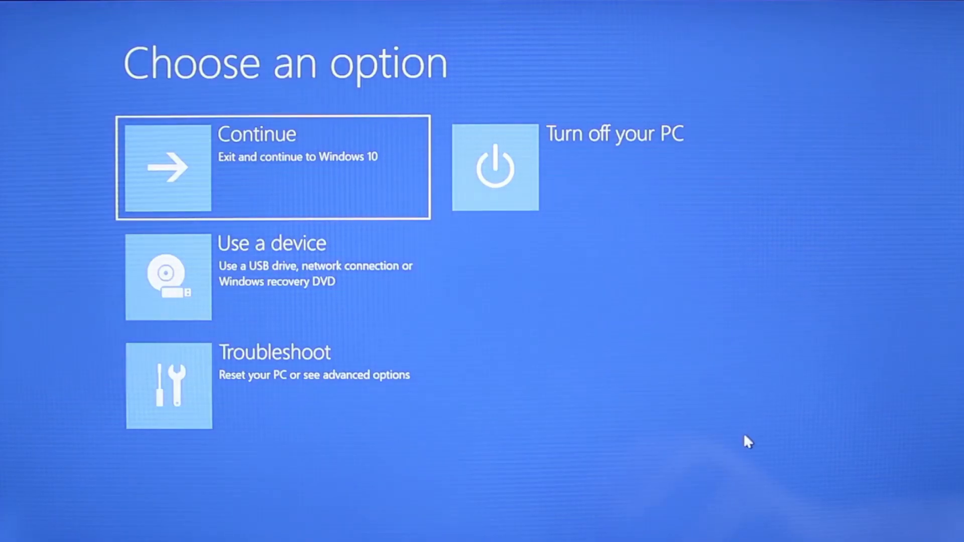
# - Open Start-up Settings through the advanced troubleshooting and additional recovery options, and restart to change the Windows start-up behaviour
pyautogui.click(300, 400)
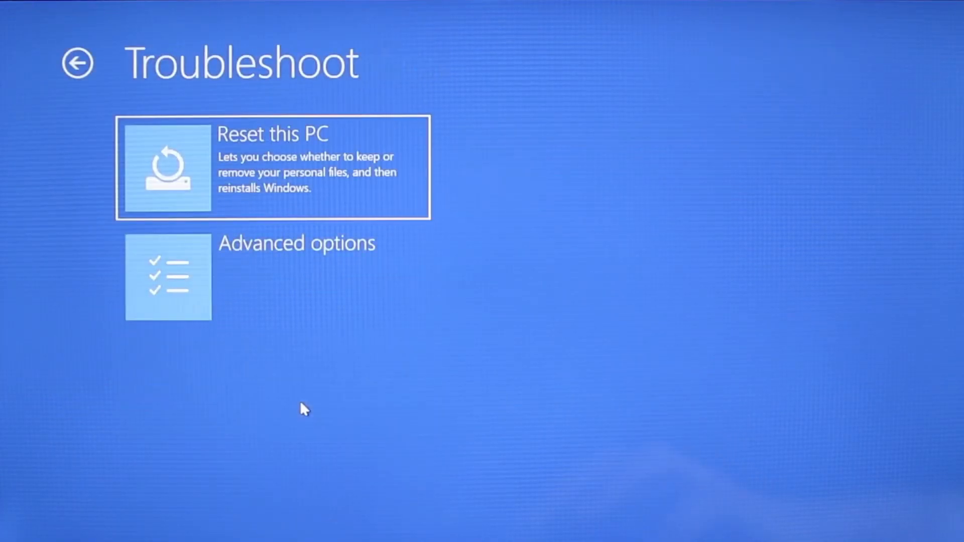
pyautogui.click(302, 281)
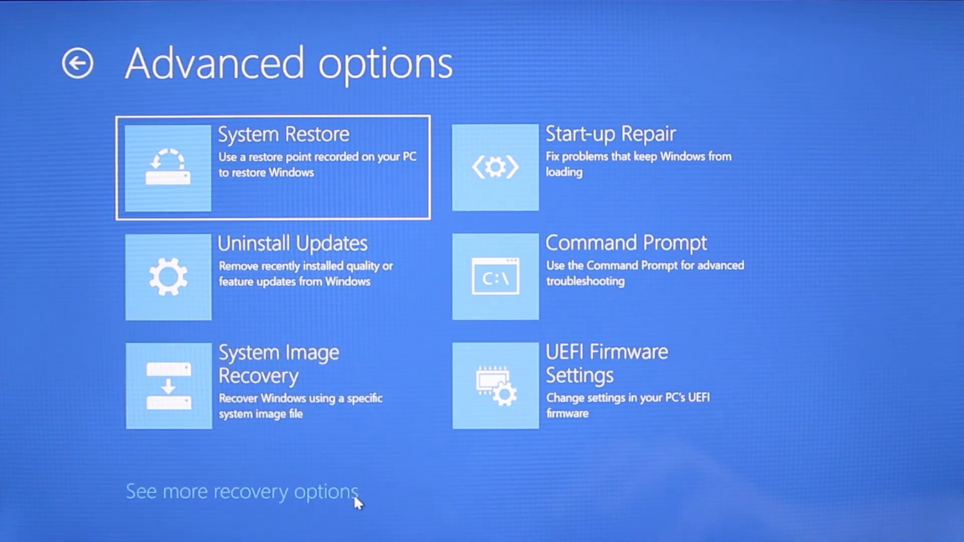
pyautogui.click(353, 495)
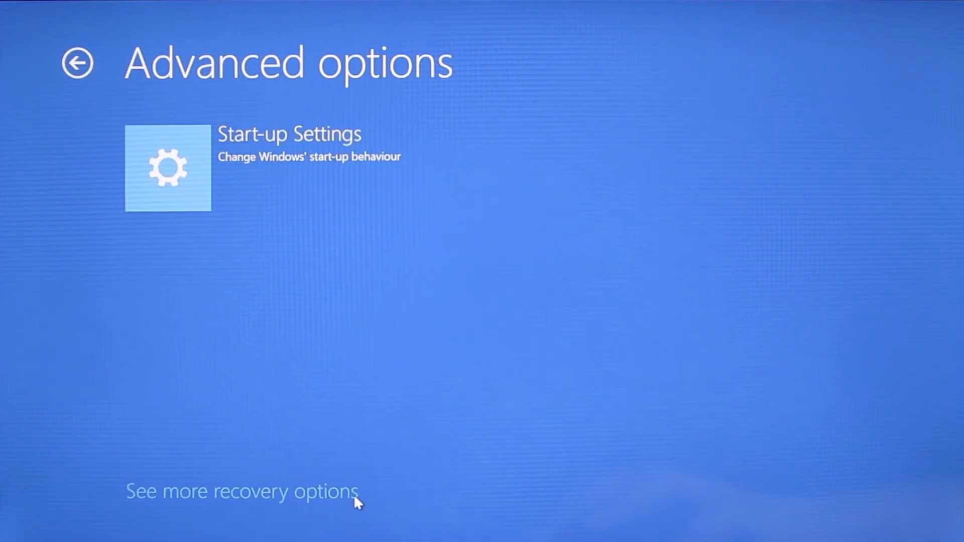
pyautogui.click(260, 156)
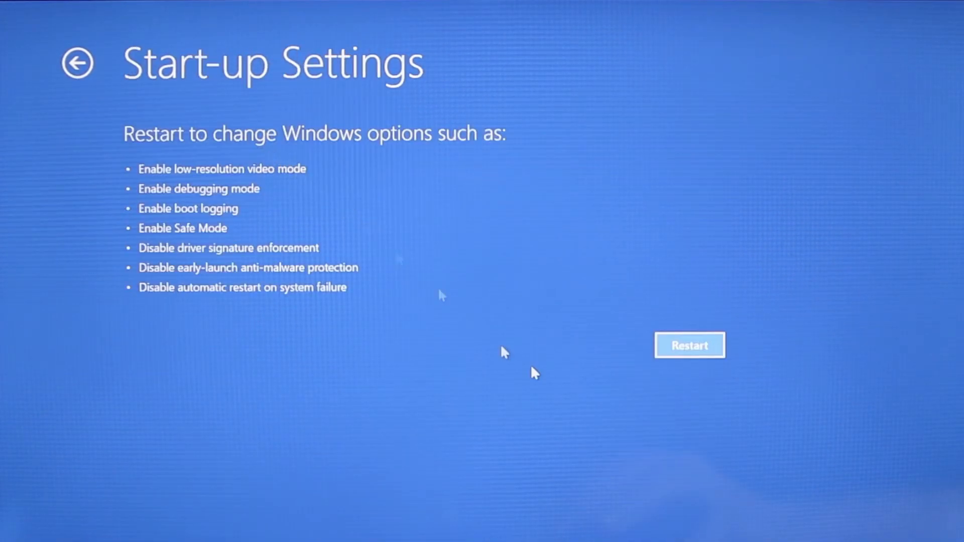
pyautogui.click(678, 346)
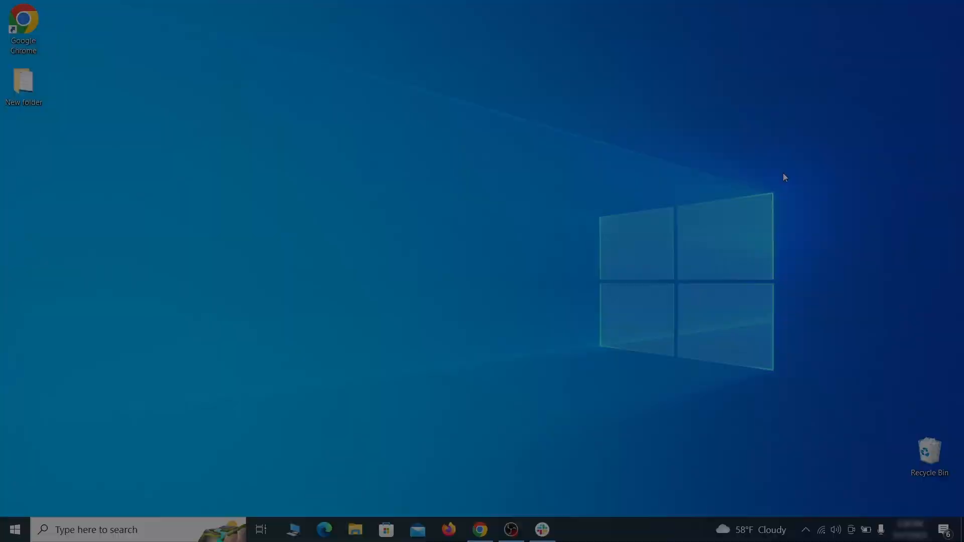
# - Open the Apps & features settings and sort the installed apps by install date
pyautogui.press('super')
pyautogui.write('apps &')
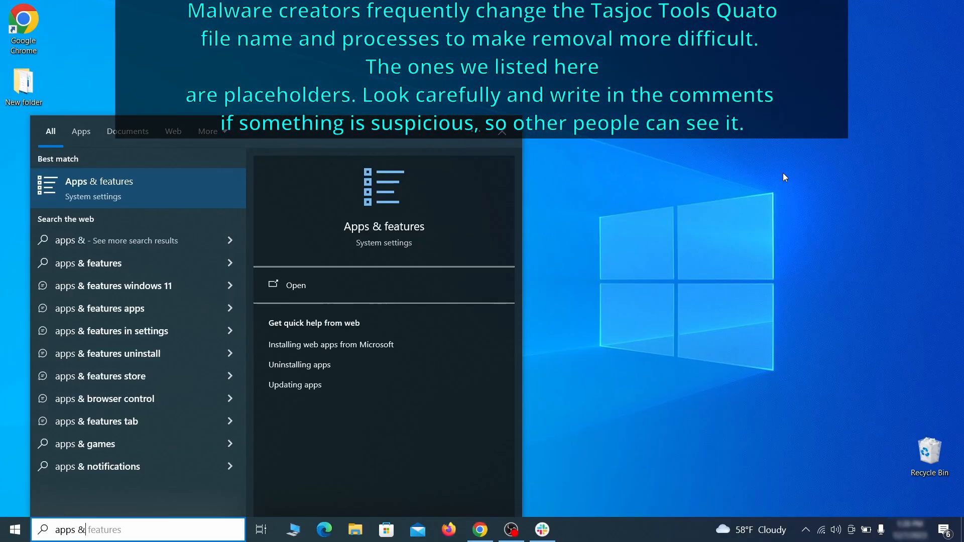
pyautogui.write(' features')
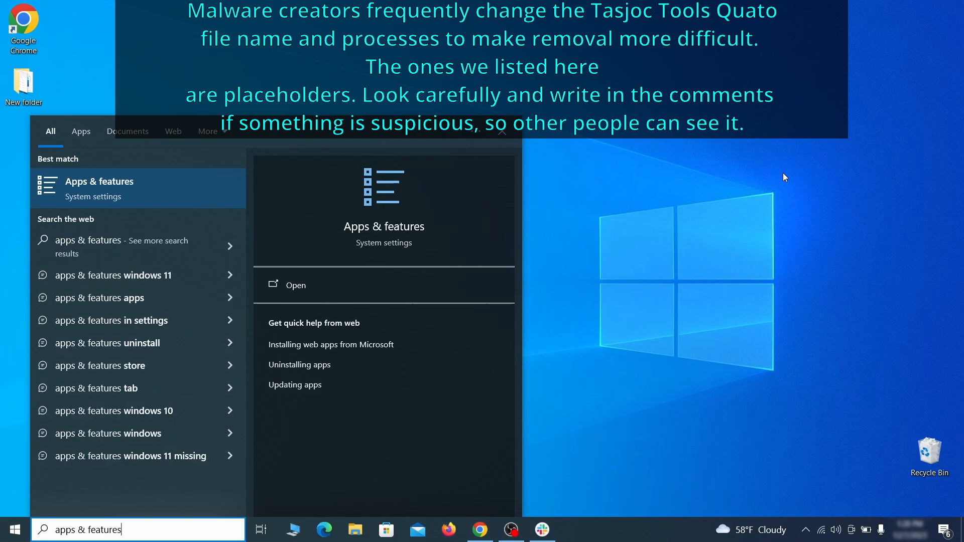
pyautogui.press('Return')
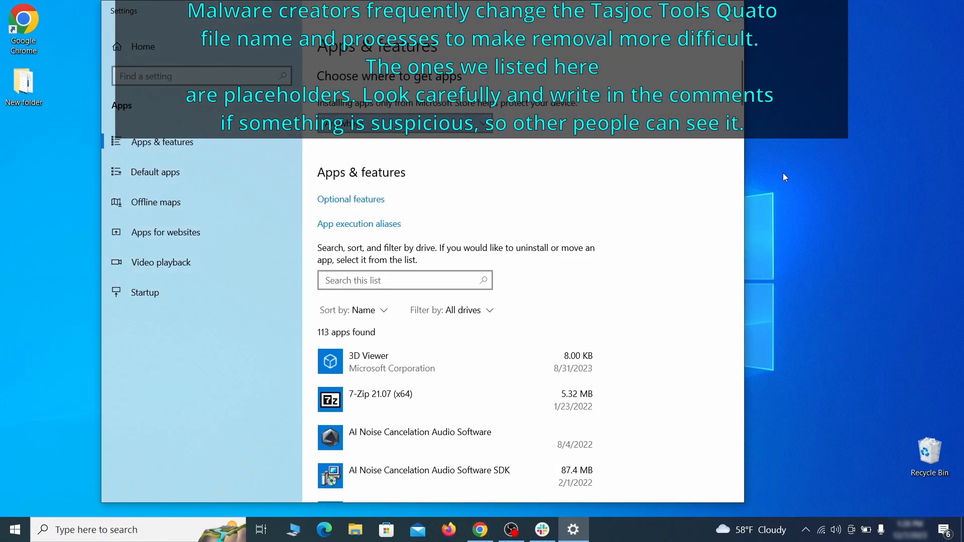
pyautogui.click(381, 310)
pyautogui.click(362, 376)
pyautogui.scroll(-2, 543, 315)
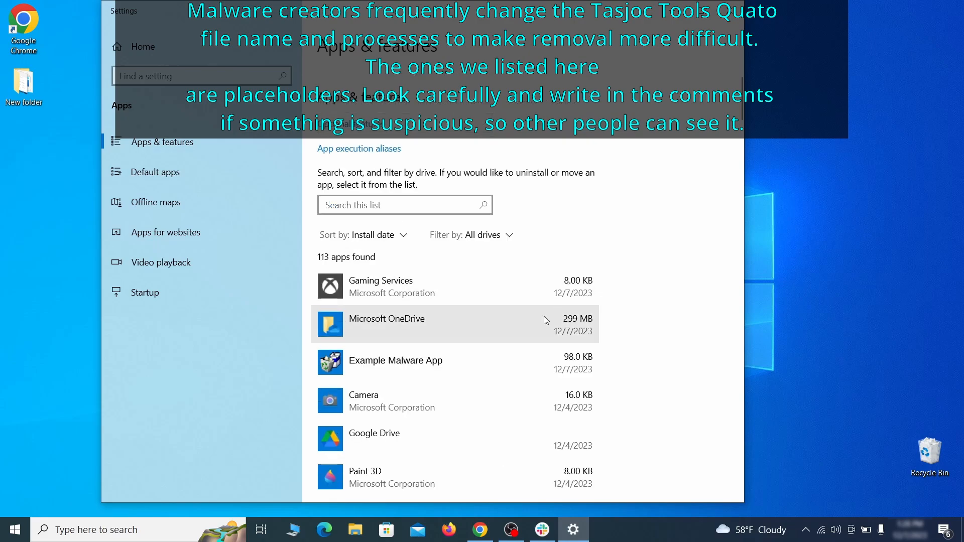
# - Uninstall Example Malware App and close the Settings window
pyautogui.click(491, 360)
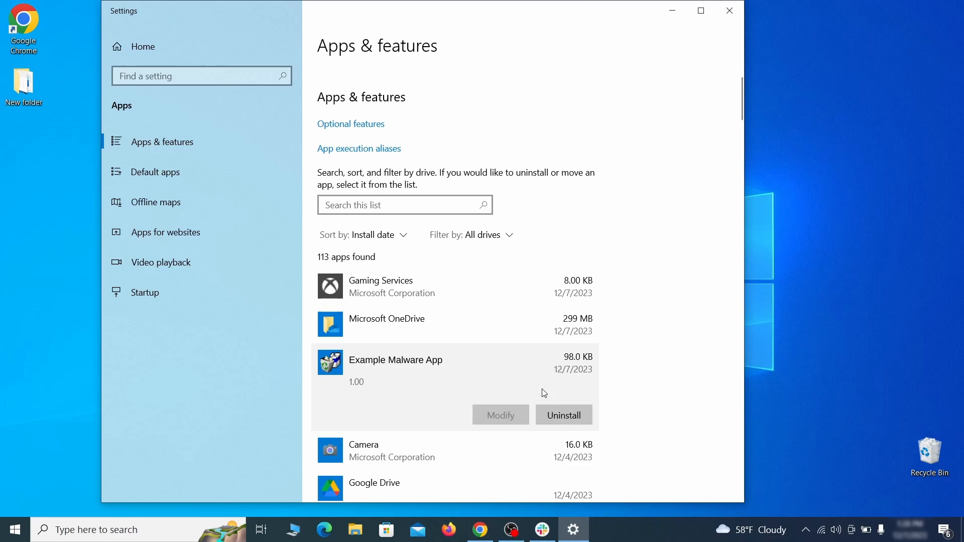
pyautogui.click(576, 417)
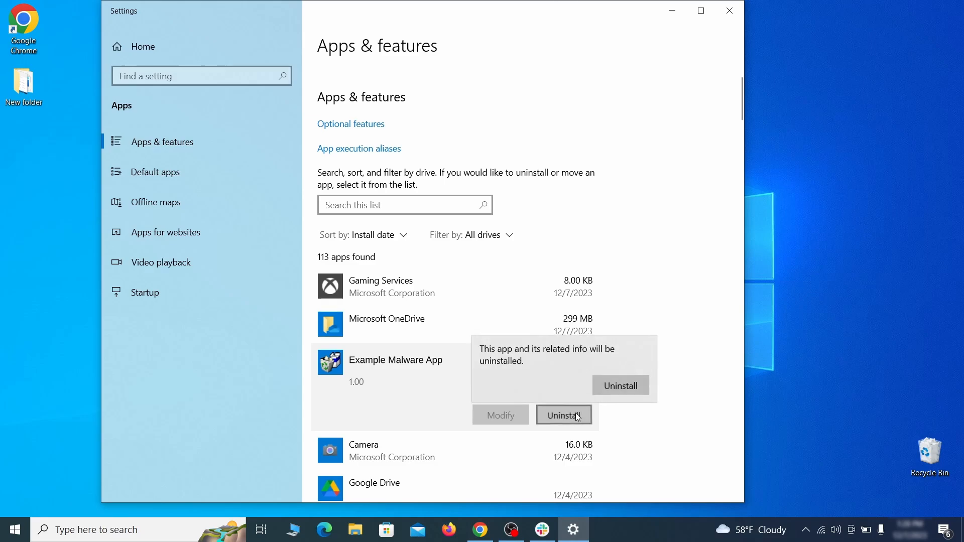
pyautogui.click(633, 388)
pyautogui.click(554, 379)
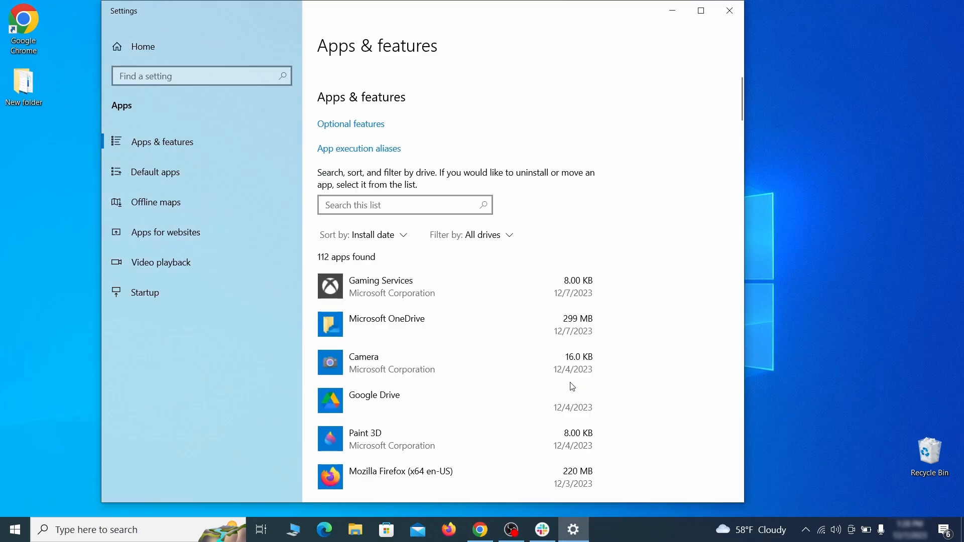
pyautogui.click(731, 11)
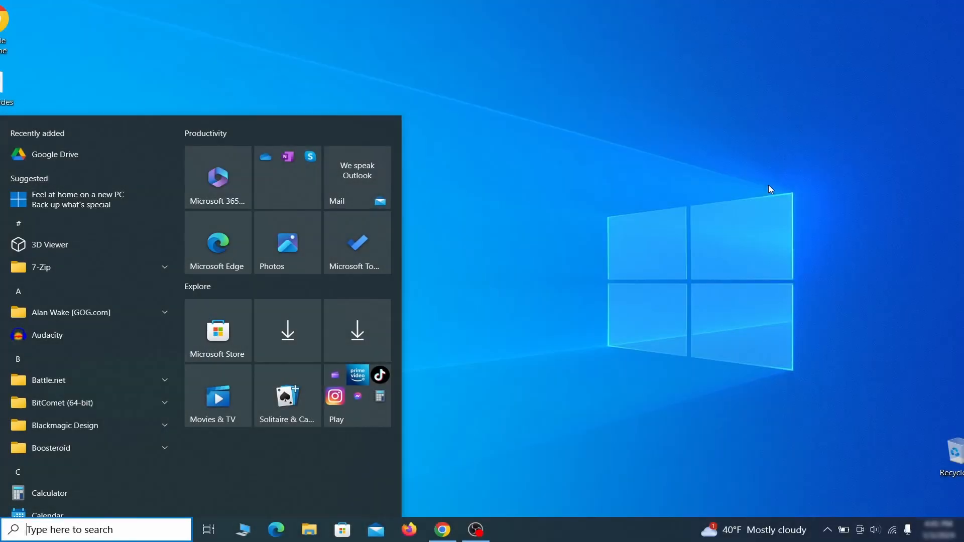
# - Open the Create a restore point settings and turn on system protection for Local Disk (C:) with a maximum usage of 4%
pyautogui.write('create a')
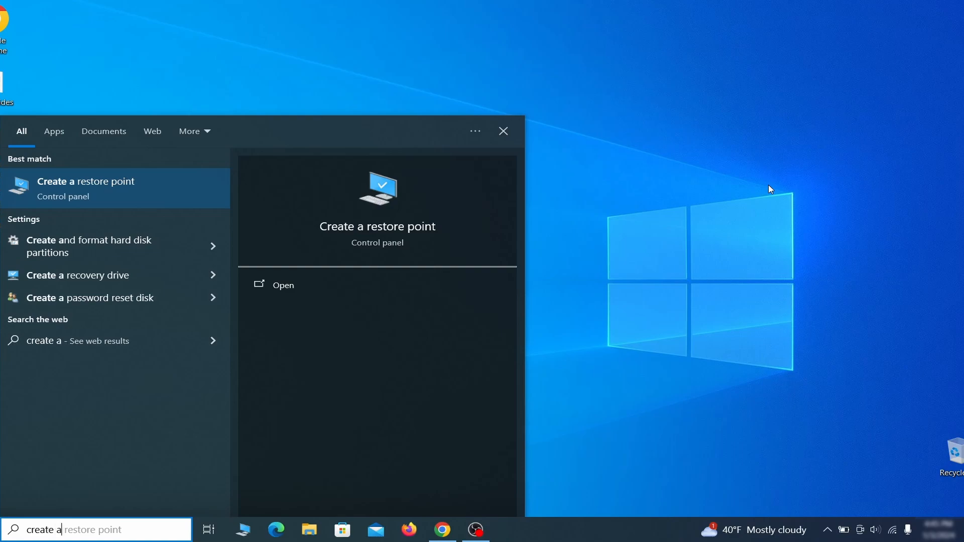
pyautogui.write(' restore point')
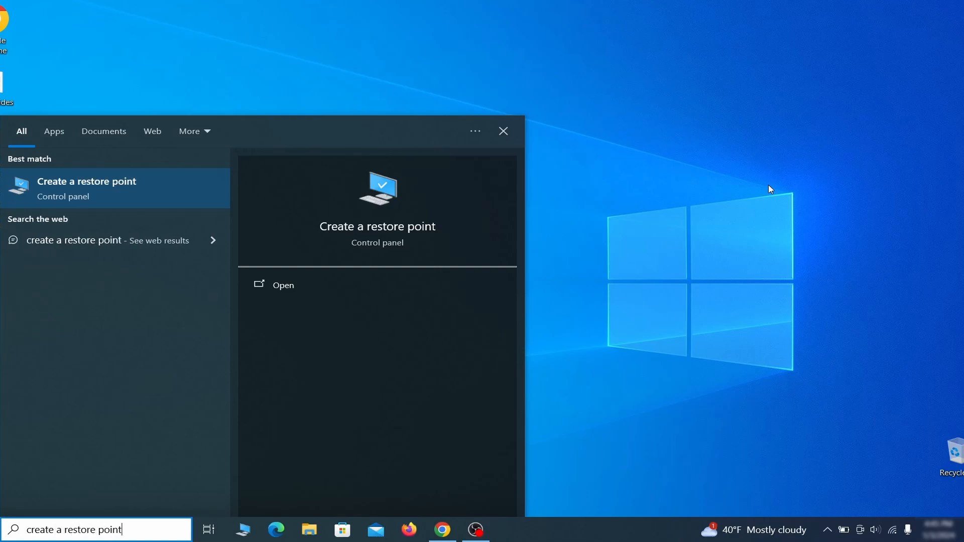
pyautogui.press('Return')
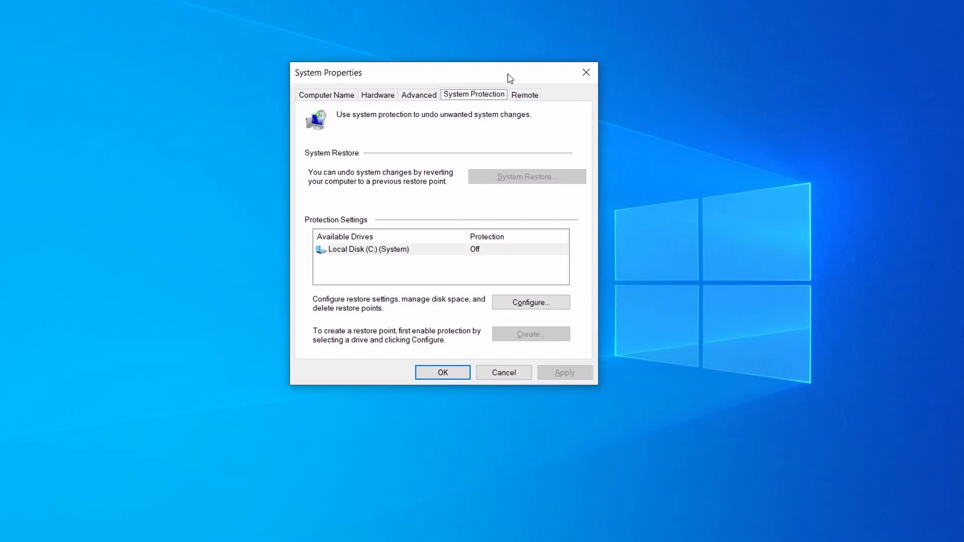
pyautogui.click(434, 251)
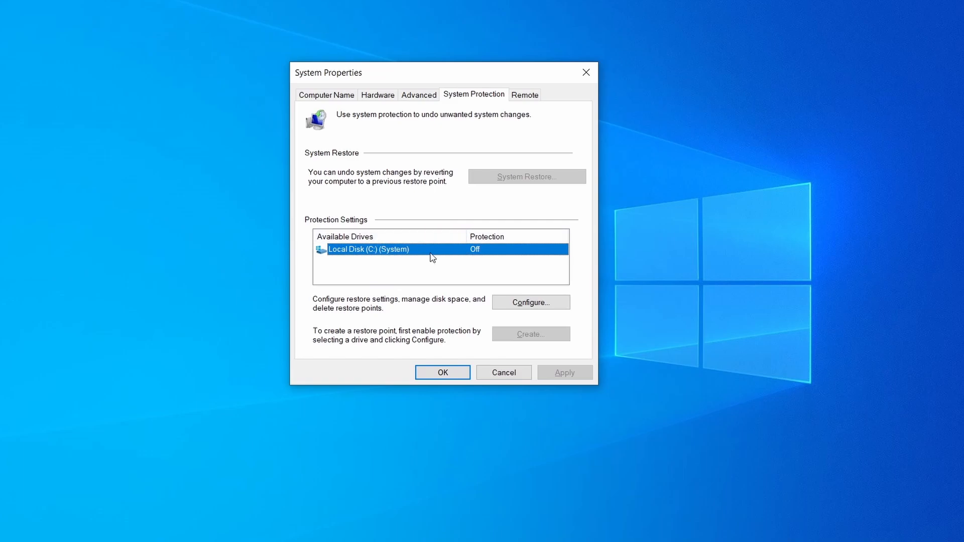
pyautogui.click(552, 304)
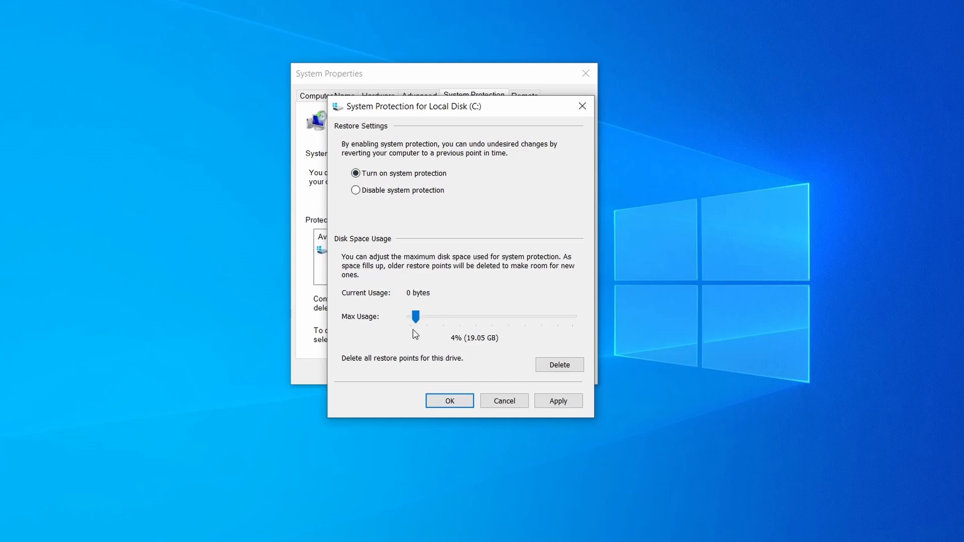
pyautogui.click(556, 400)
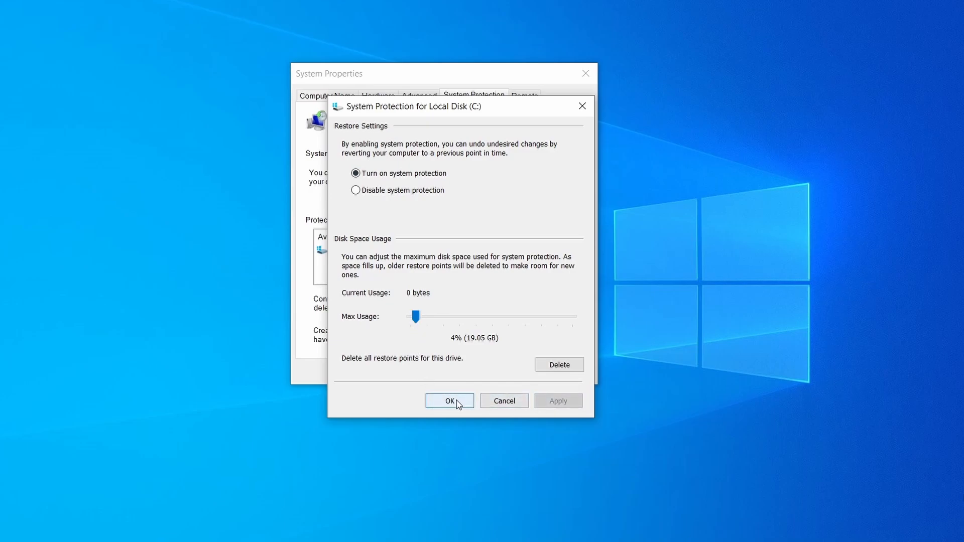
pyautogui.click(452, 400)
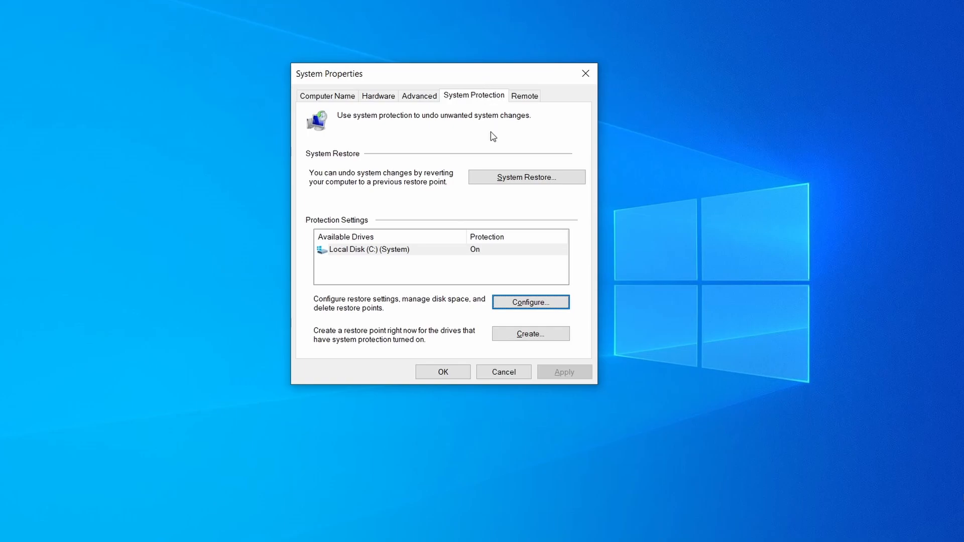
# - Create a restore point with the description "Restore Point 1"
pyautogui.click(539, 340)
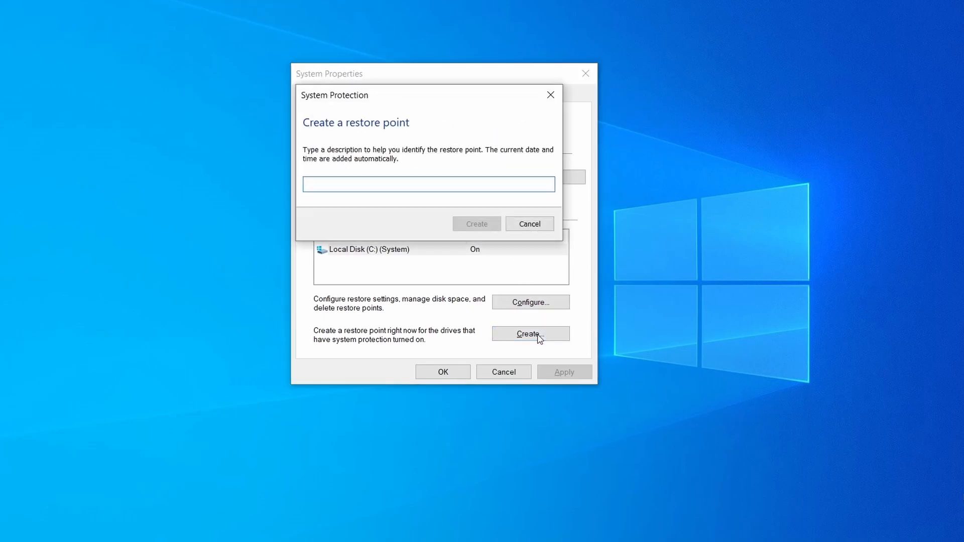
pyautogui.write('Restore Point 1')
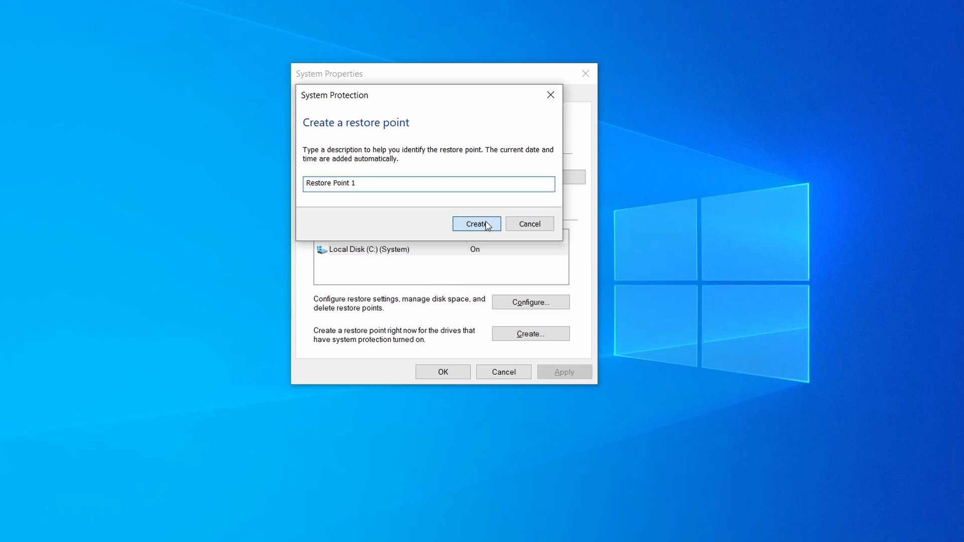
pyautogui.click(486, 222)
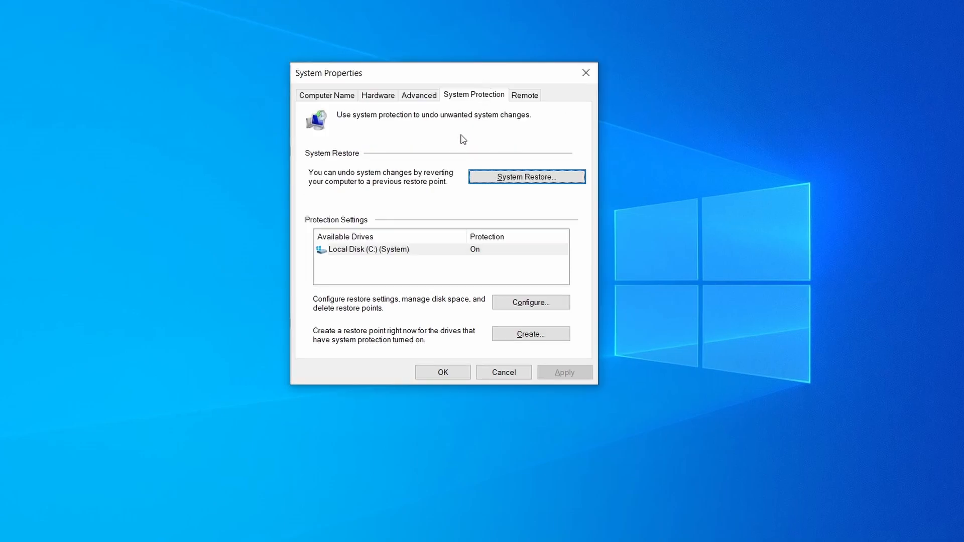
# - Start System Restore from the System Protection settings and select a restore point
pyautogui.click(566, 181)
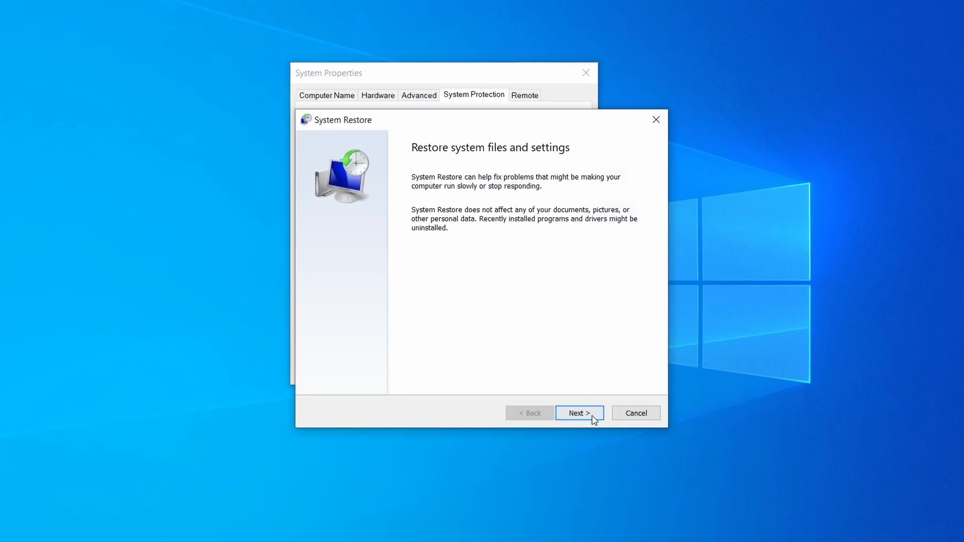
pyautogui.click(593, 417)
pyautogui.click(475, 232)
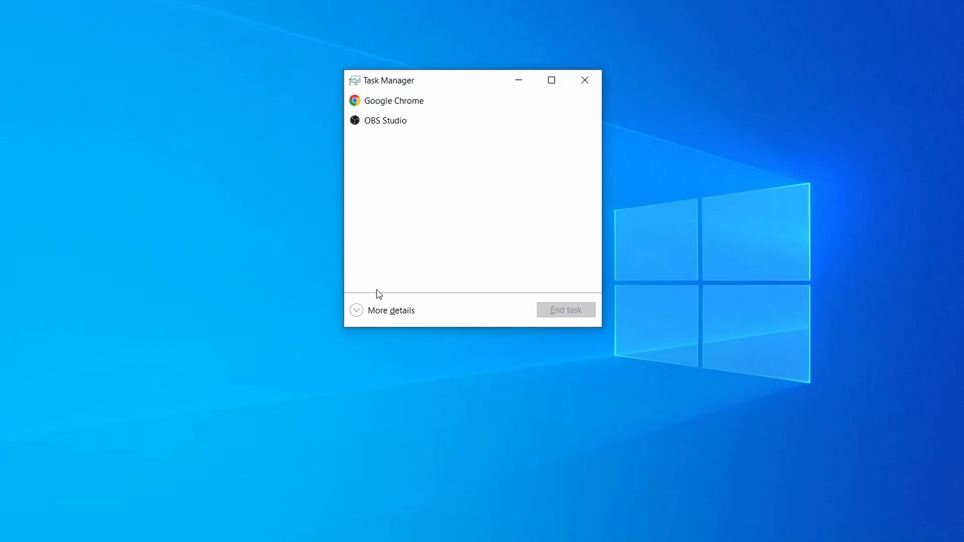
# - Expand Task Manager to its detailed view and sort the processes by CPU, followed by memory usage
pyautogui.click(364, 312)
pyautogui.click(472, 118)
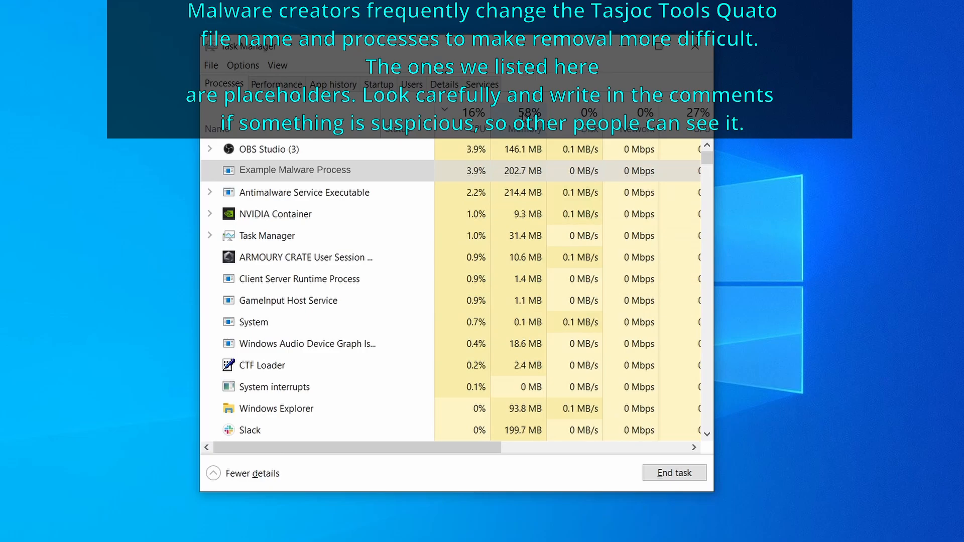
pyautogui.click(523, 116)
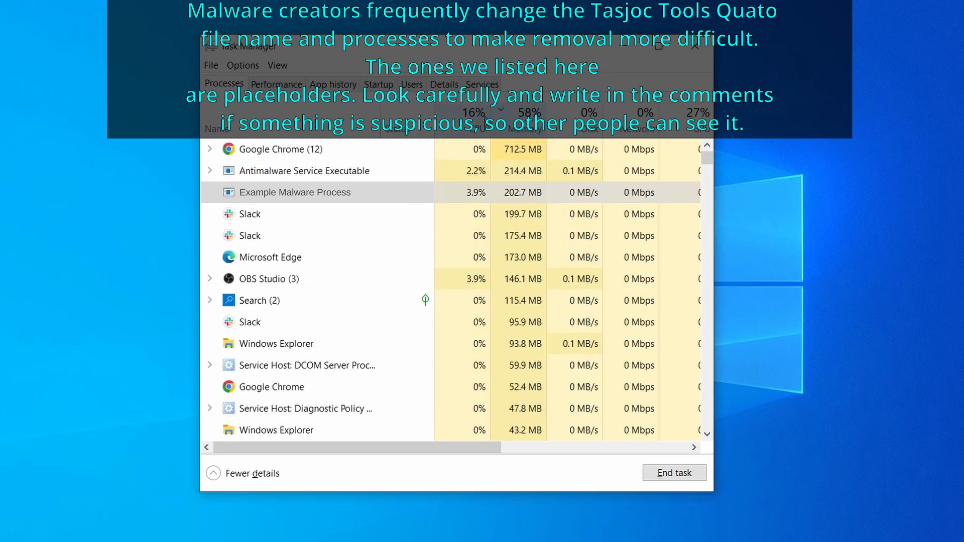
# - Open the file location of Example Malware Process, delete all files in that folder and close the folder window
pyautogui.rightClick(459, 192)
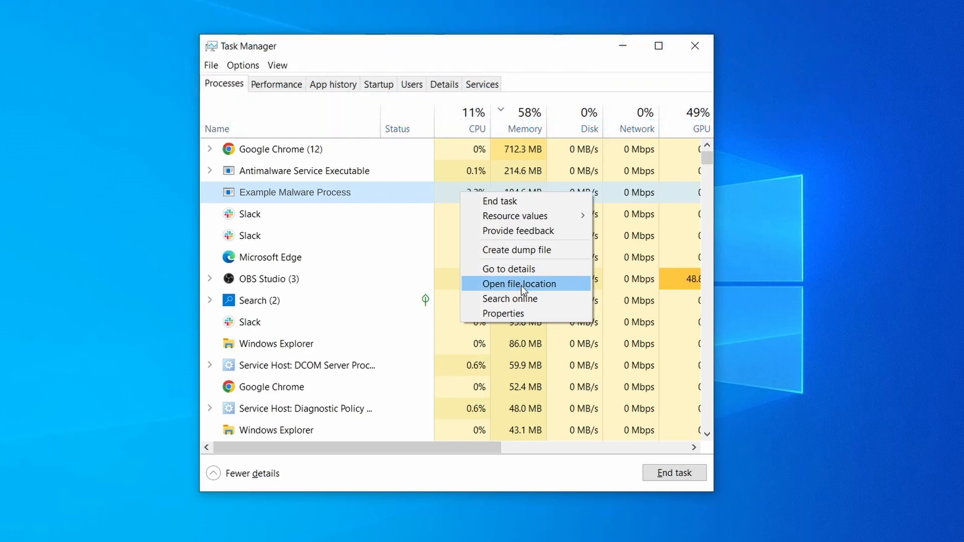
pyautogui.click(521, 285)
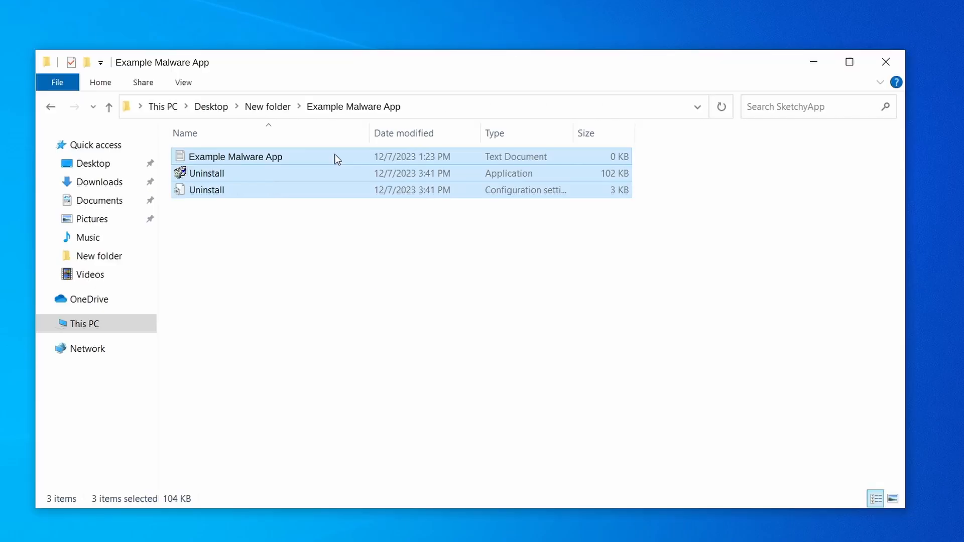
pyautogui.rightClick(333, 157)
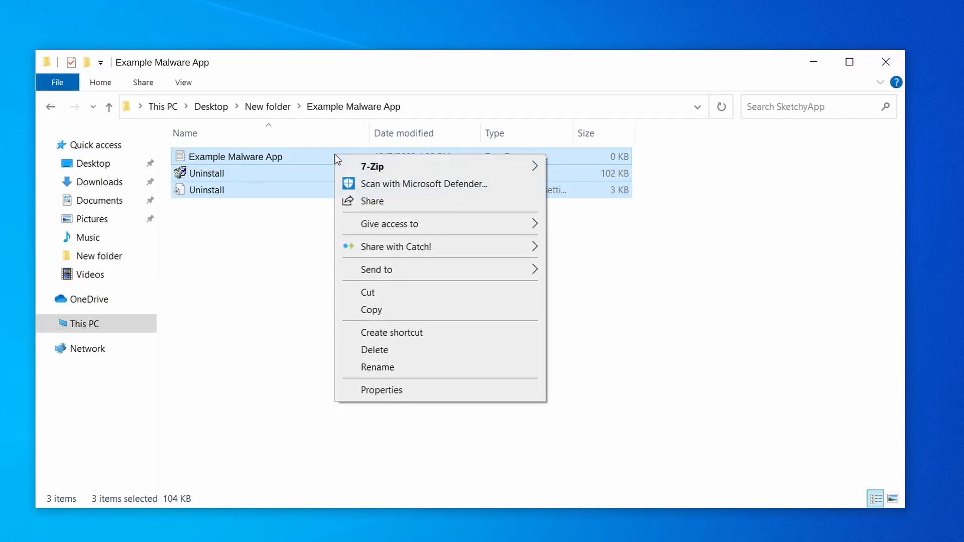
pyautogui.click(418, 350)
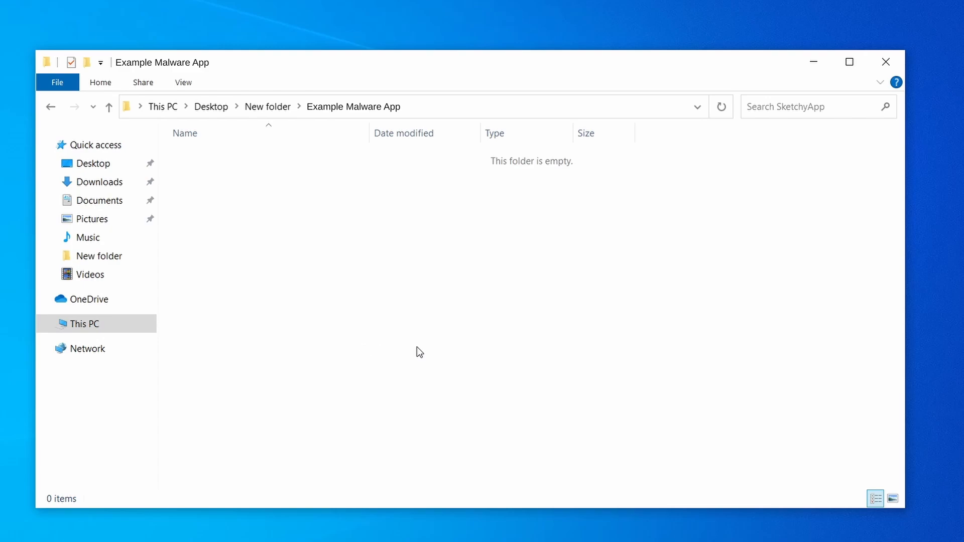
pyautogui.click(885, 62)
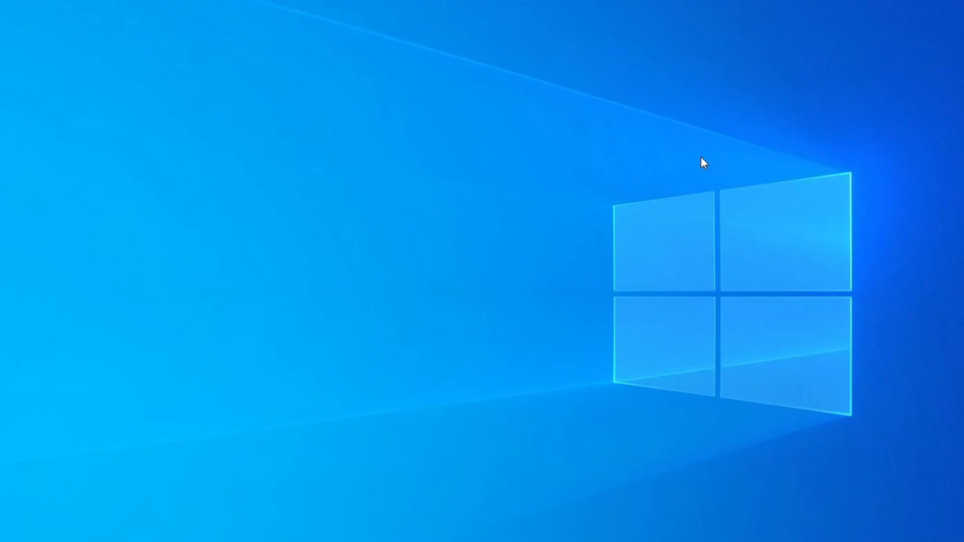
# - Reopen Task Manager, sort the processes by CPU and memory usage, and open the available actions for Example Malware App
pyautogui.hotkey('ctrl', 'shift', 'Escape')
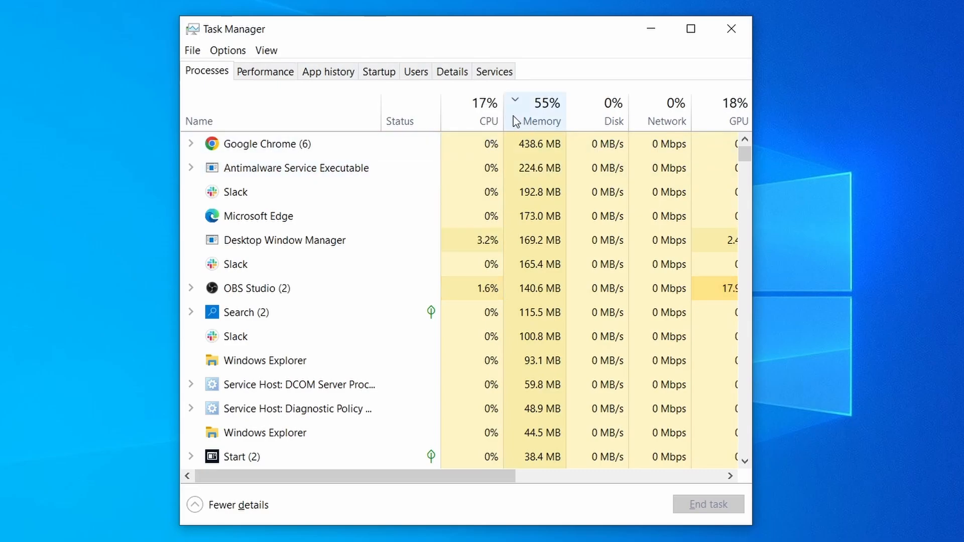
pyautogui.click(466, 118)
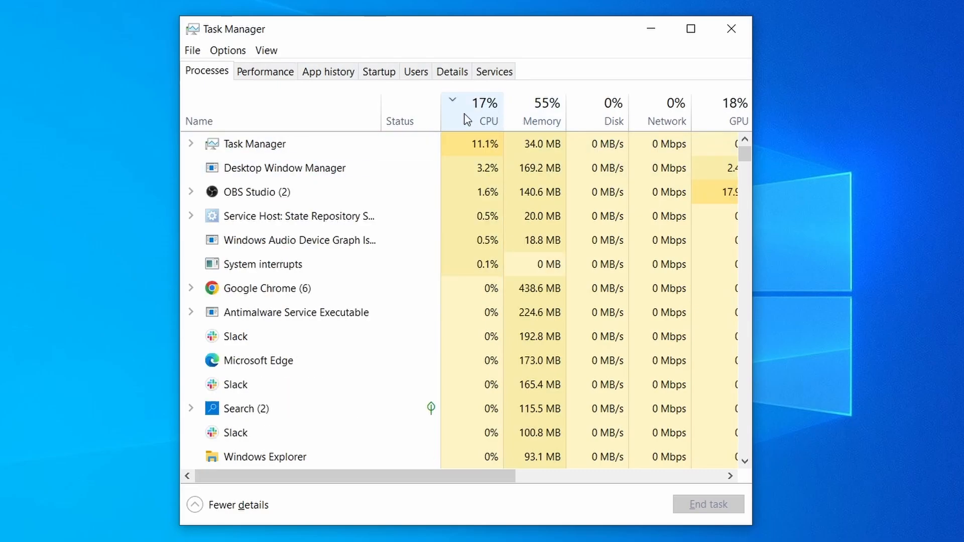
pyautogui.click(548, 108)
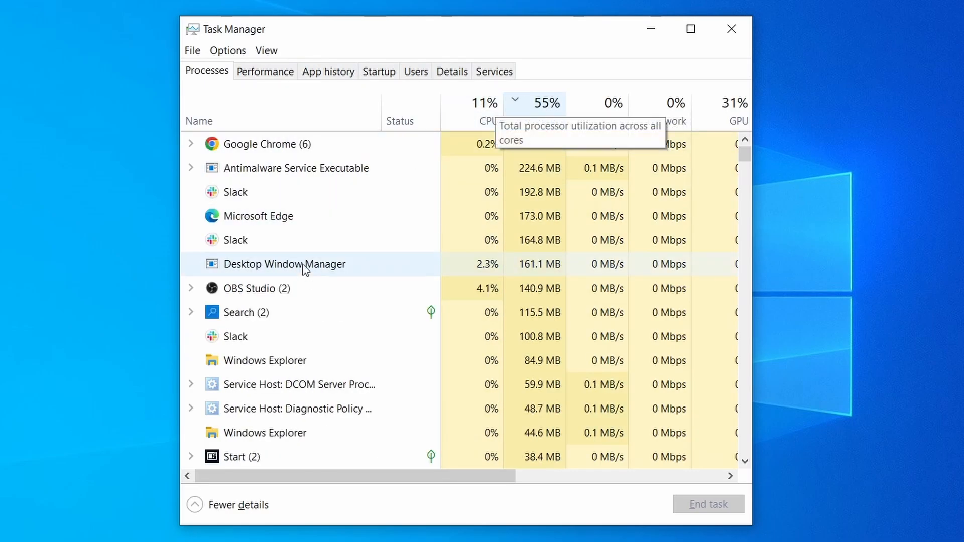
pyautogui.scroll(-2, 418, 339)
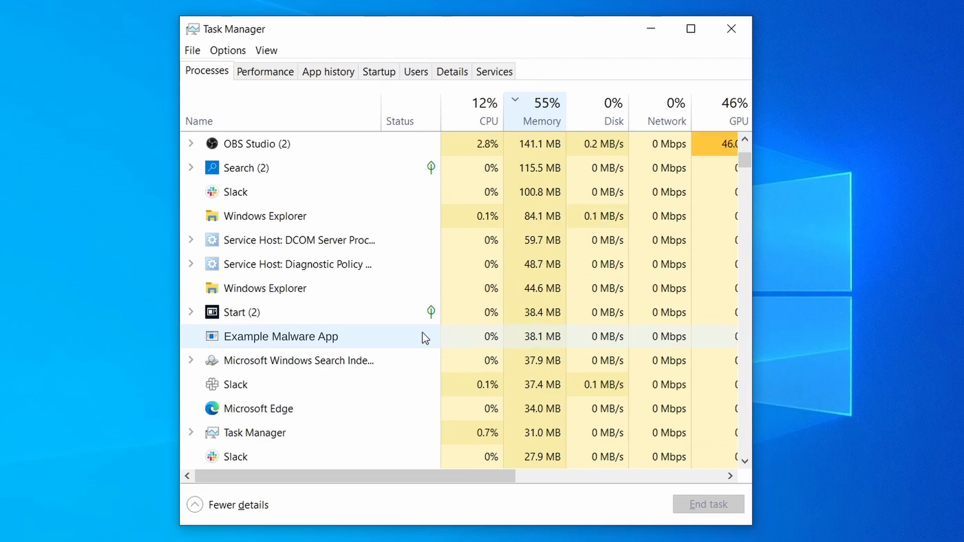
pyautogui.rightClick(423, 332)
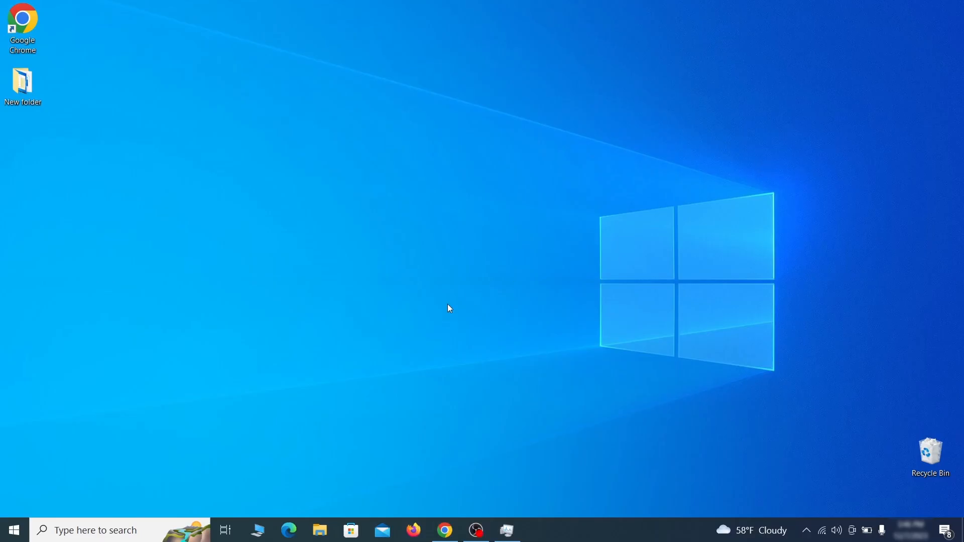
# - Open the Windows network connections and show the properties of the Wi-Fi connection
pyautogui.press('super')
pyautogui.write('view network connectio')
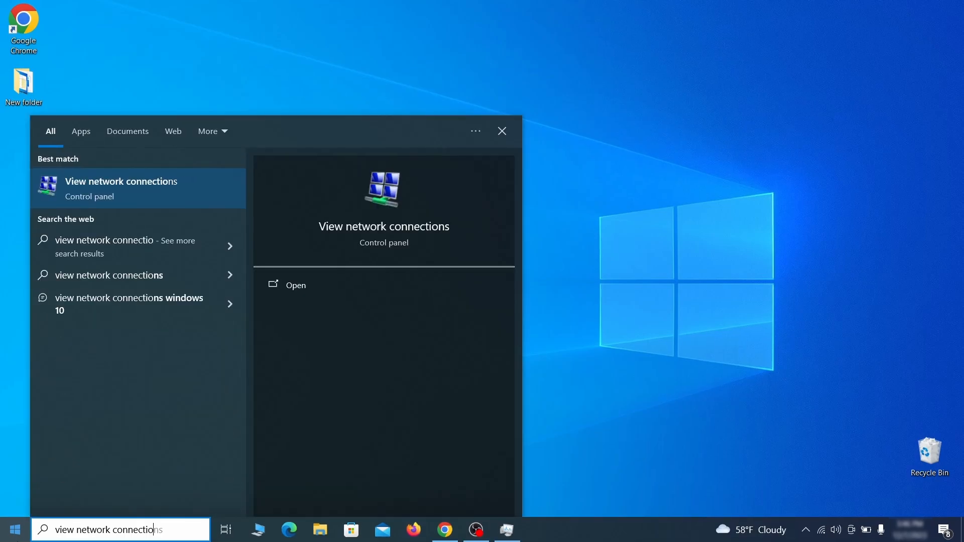
pyautogui.write('ns')
pyautogui.press('Return')
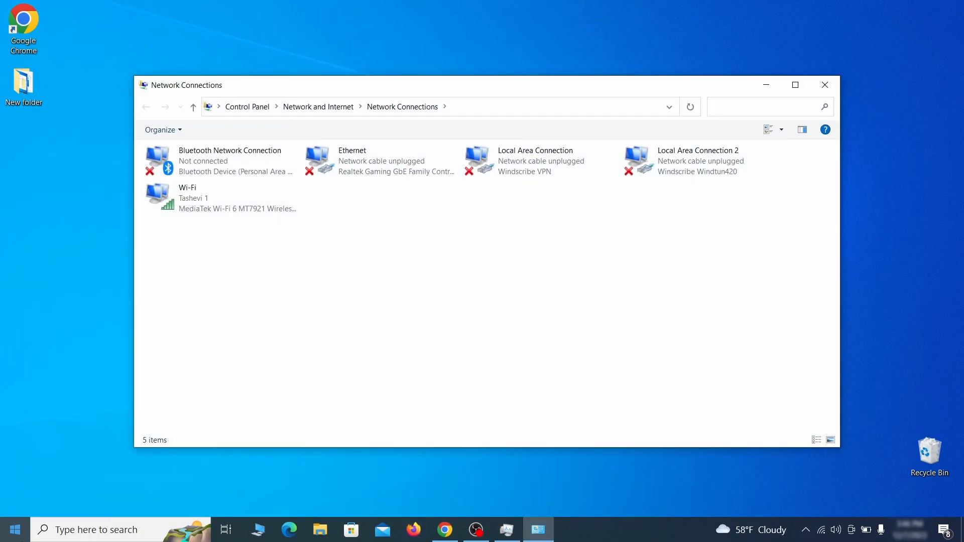
pyautogui.click(176, 196)
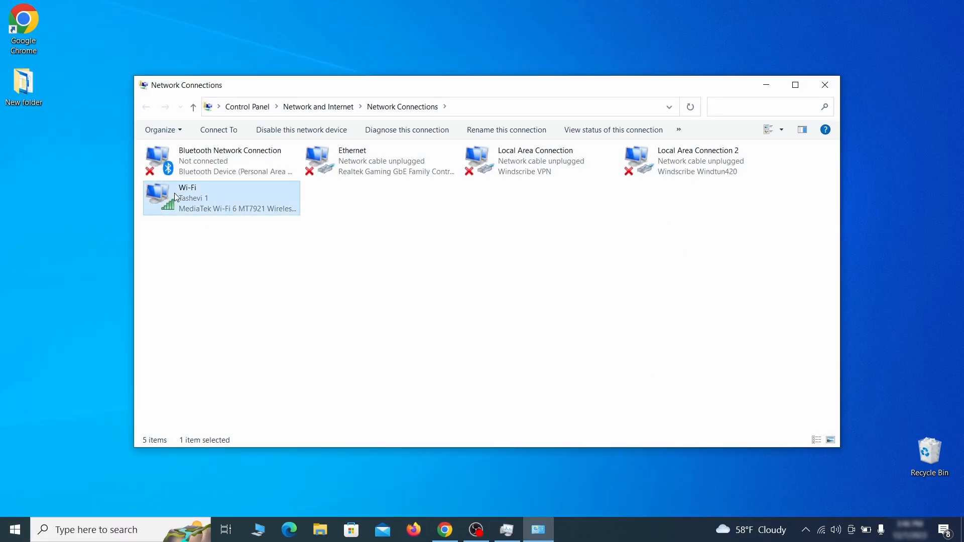
pyautogui.rightClick(205, 208)
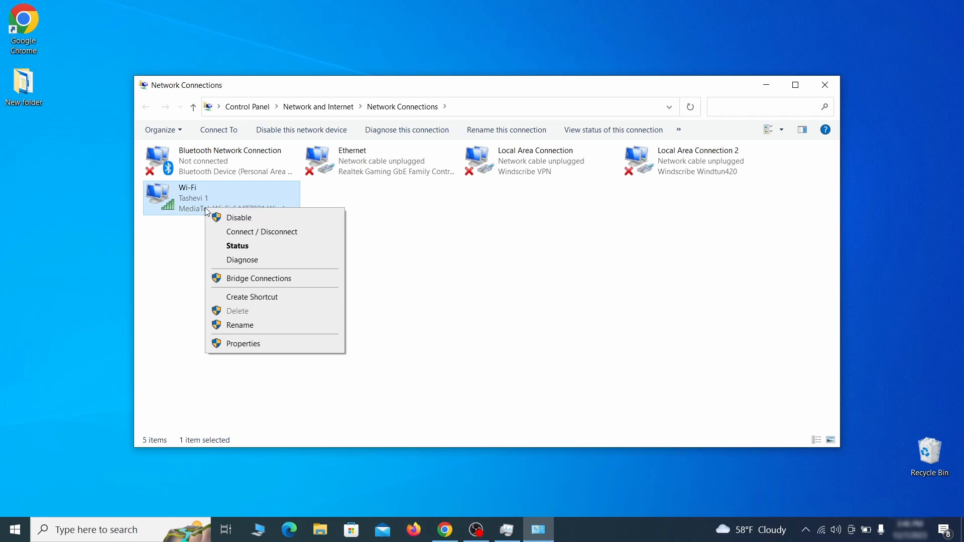
pyautogui.click(262, 346)
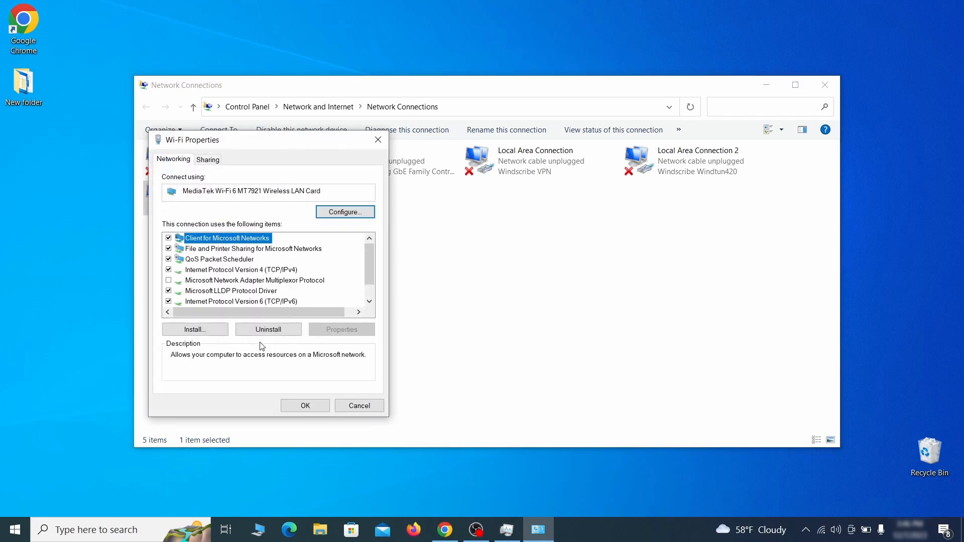
# - Remove the 0.0.0.0 DNS server from the advanced Internet Protocol Version 4 settings and apply the change to the Wi-Fi connection
pyautogui.click(251, 272)
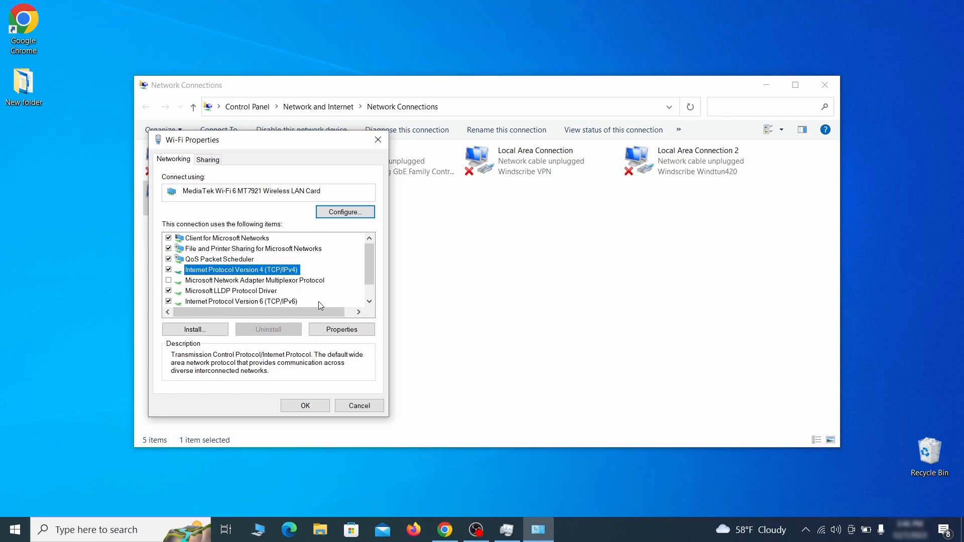
pyautogui.click(341, 329)
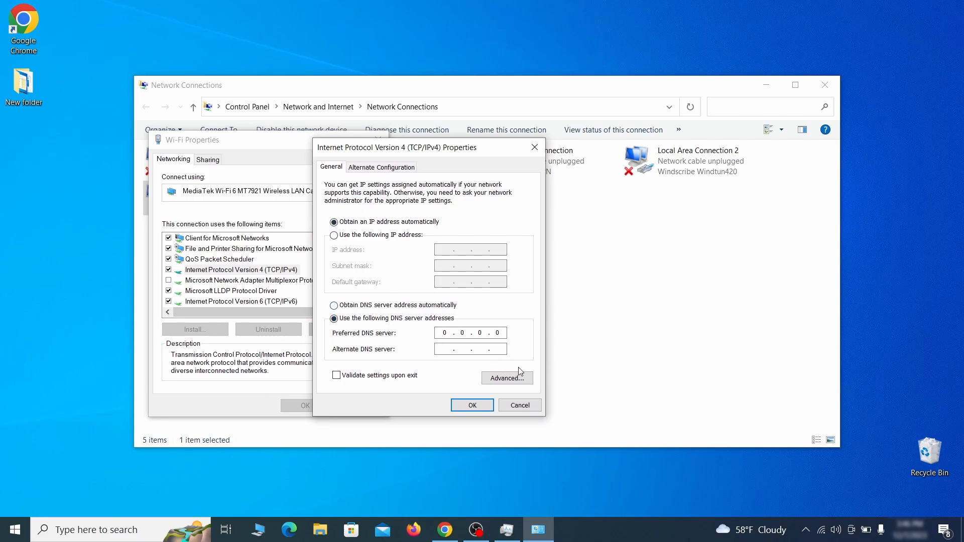
pyautogui.click(521, 384)
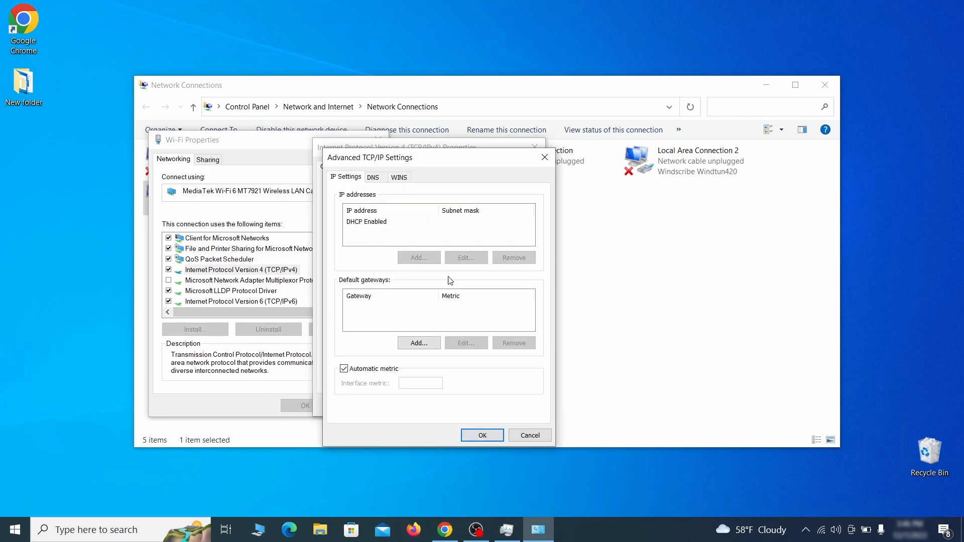
pyautogui.click(376, 178)
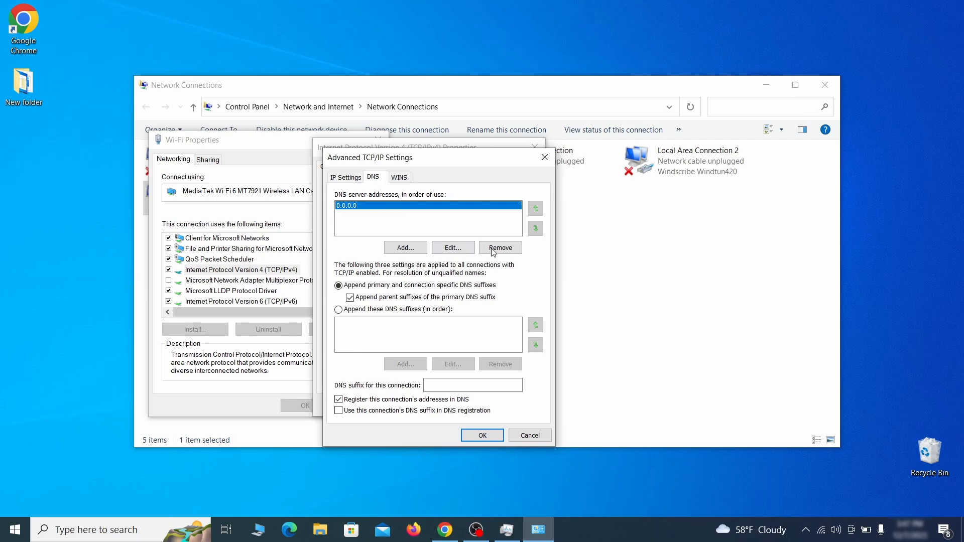
pyautogui.click(510, 251)
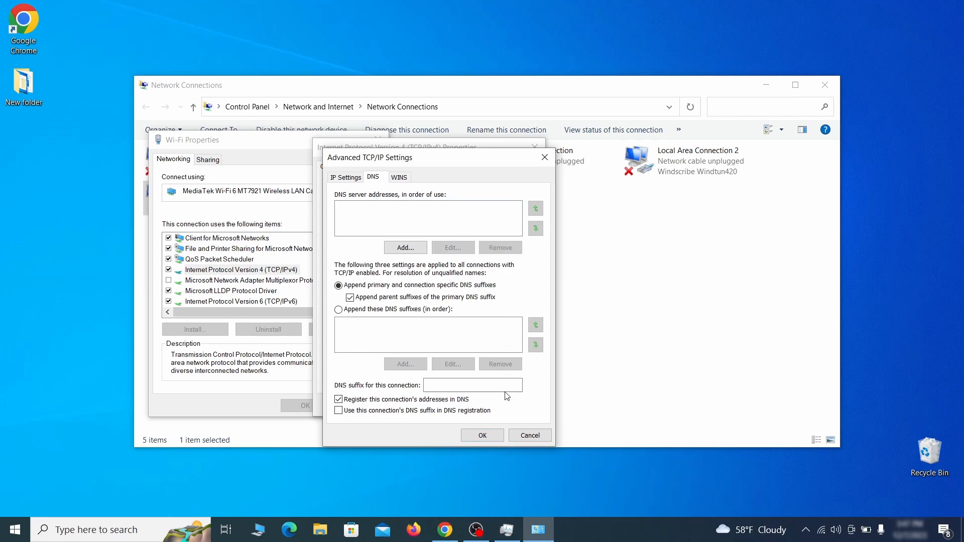
pyautogui.click(483, 435)
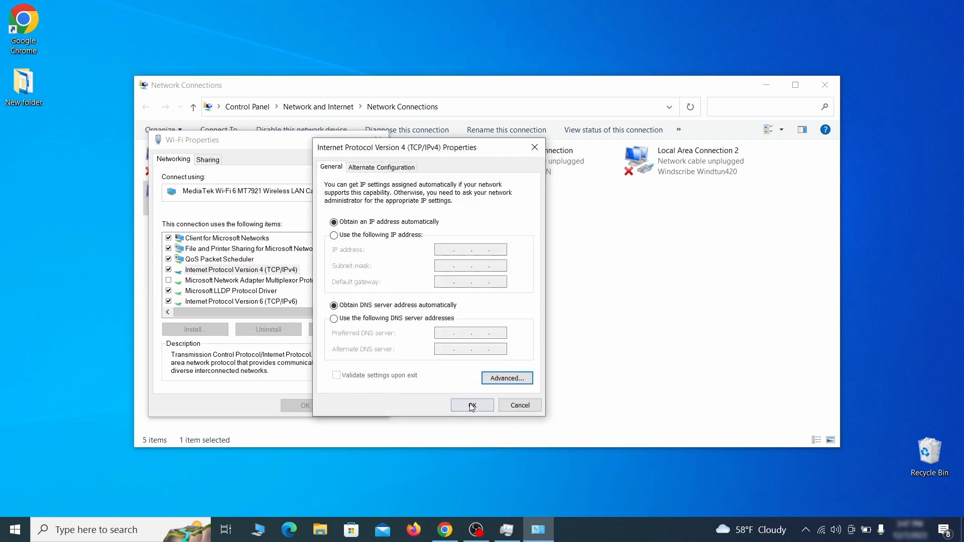
pyautogui.click(472, 405)
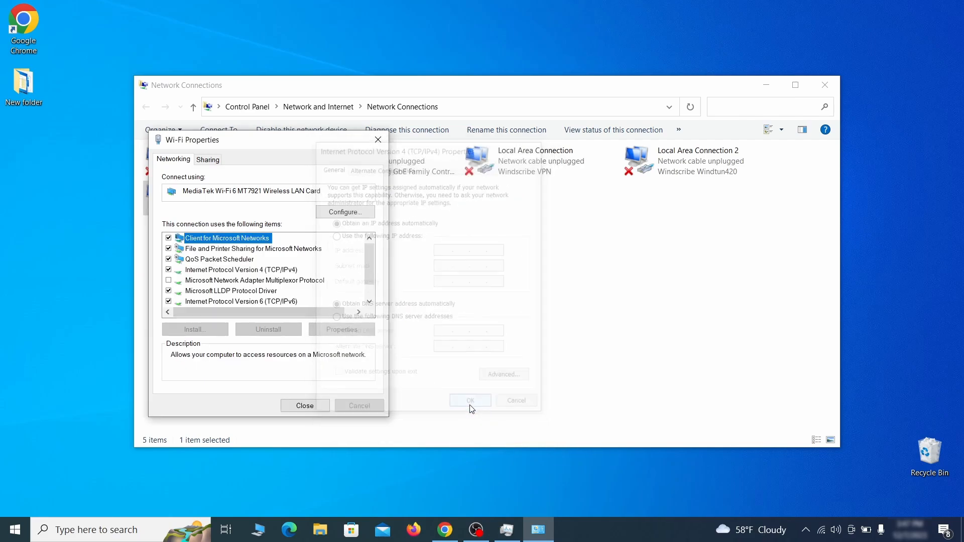
pyautogui.click(311, 406)
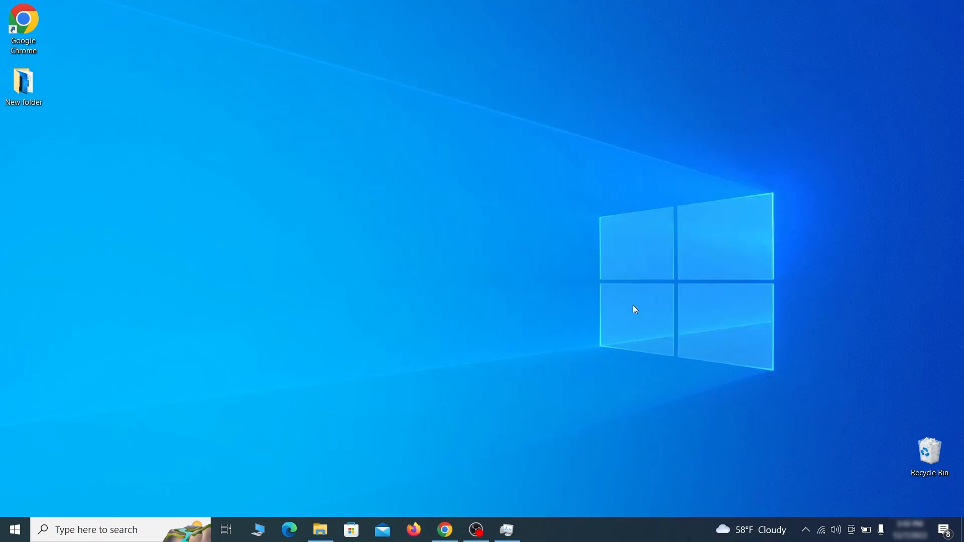
# - Open the file C:\Windows\System32\drivers\etc\hosts in Notepad
pyautogui.press('super')
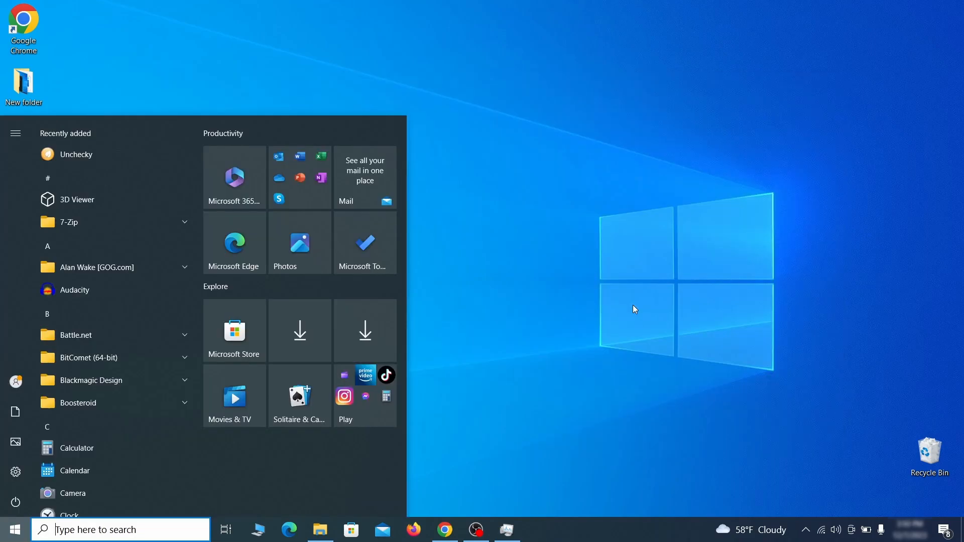
pyautogui.write('n')
pyautogui.write('C:\\Windows\\System32\\drivers\\etc\\hosts')
pyautogui.press('Return')
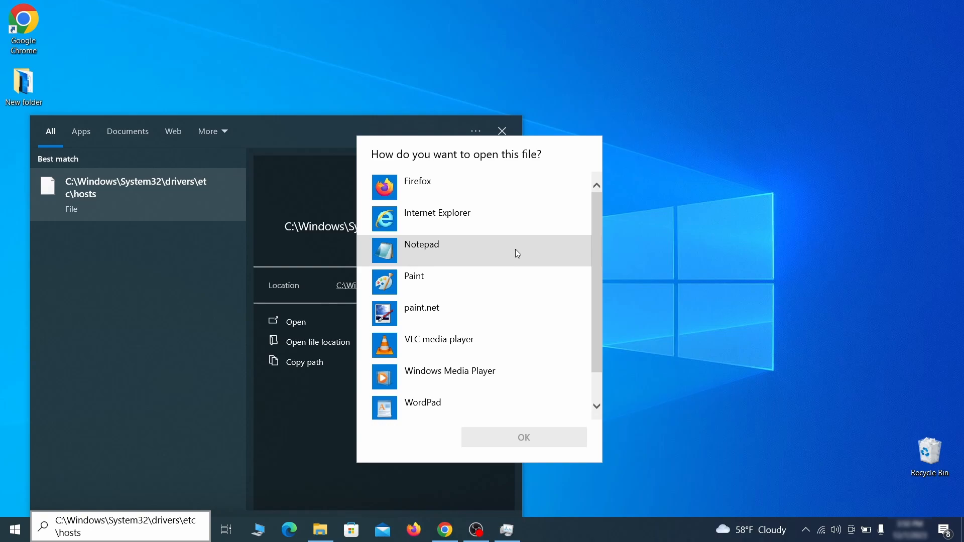
pyautogui.doubleClick(515, 249)
# - Delete all 0.0.0.0 entries below the localhost lines in the hosts file, save the file and close it
pyautogui.scroll(-3, 545, 239)
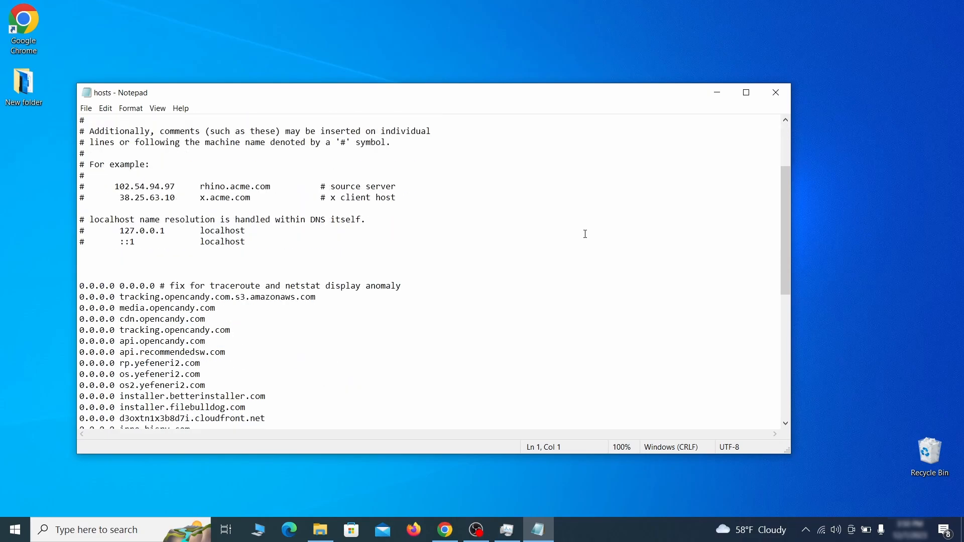
pyautogui.moveTo(80, 286); pyautogui.dragTo(245, 404)
pyautogui.scroll(-6, 258, 337)
pyautogui.scroll(-3, 276, 333)
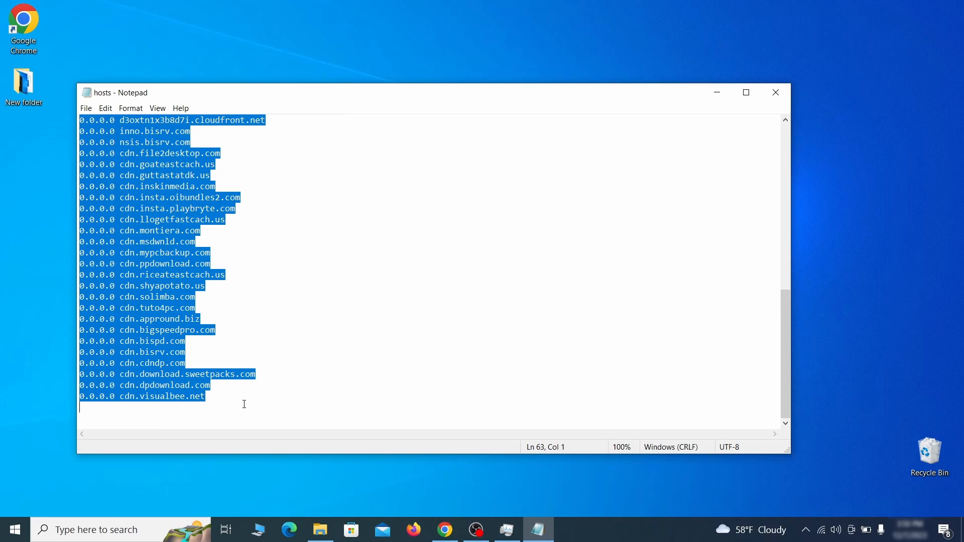
pyautogui.press('Delete')
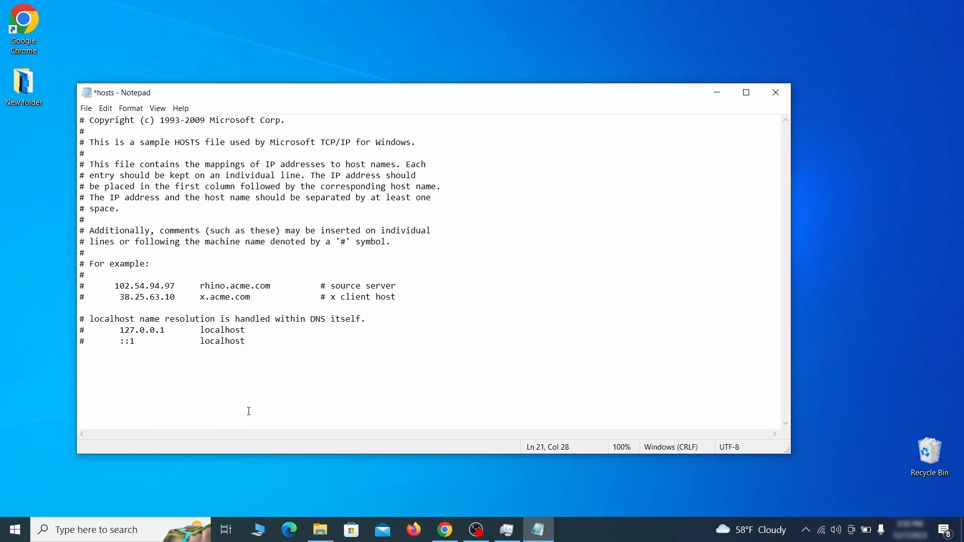
pyautogui.click(86, 108)
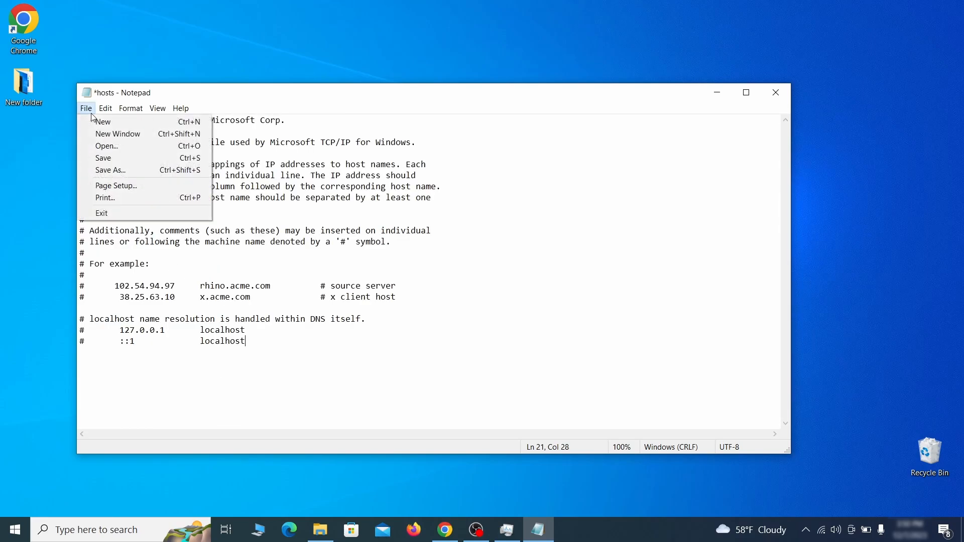
pyautogui.click(125, 157)
pyautogui.click(783, 92)
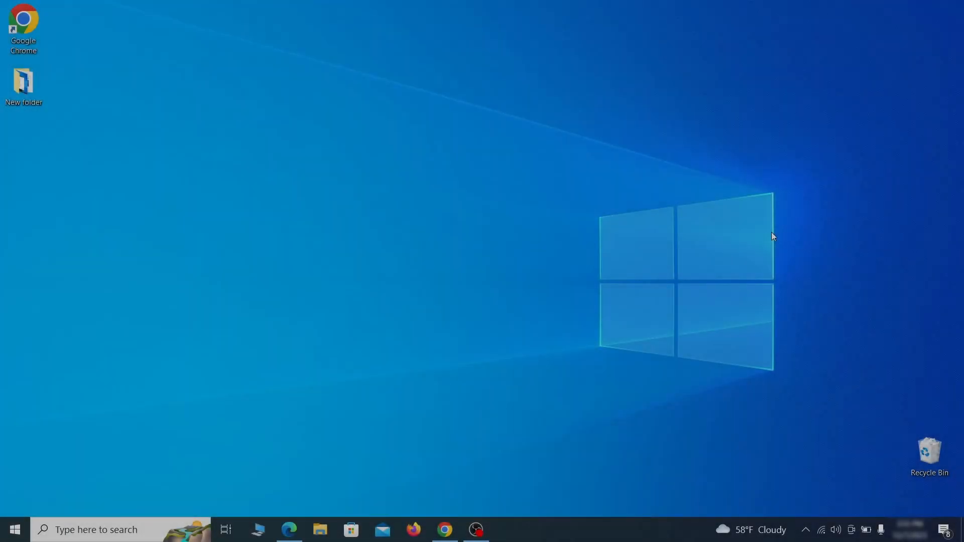
# - Open the Windows Startup Apps settings and turn off Example Malware App
pyautogui.press('super')
pyautogui.write('startup')
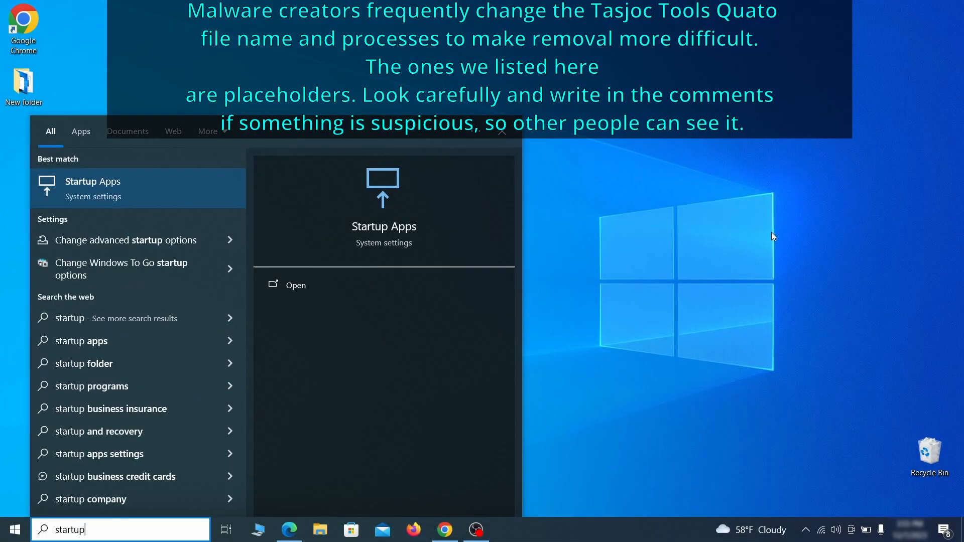
pyautogui.write(' apps')
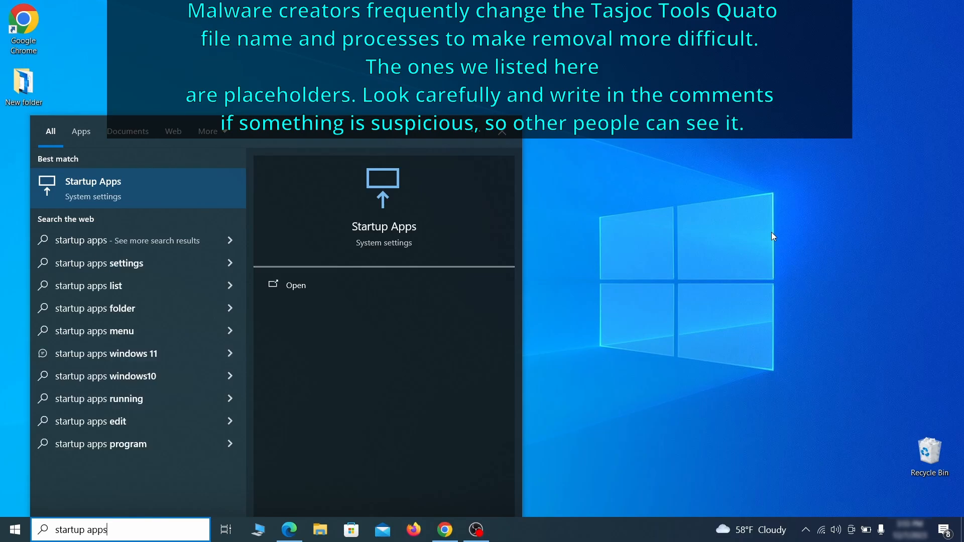
pyautogui.press('Return')
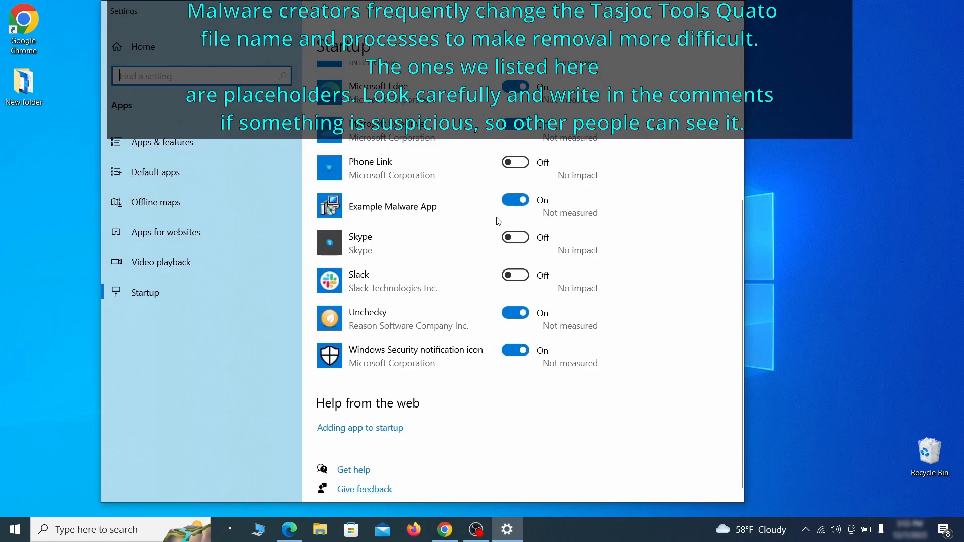
pyautogui.click(516, 204)
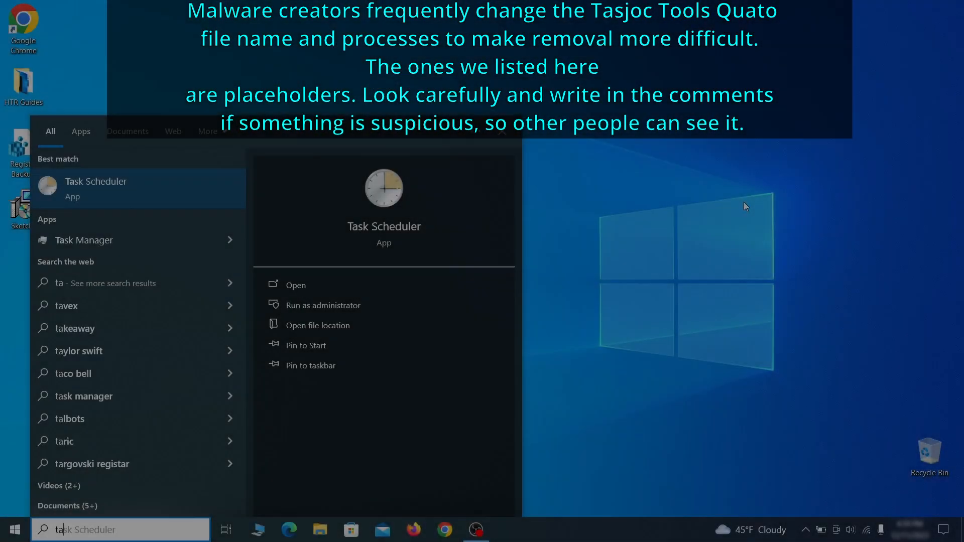
# - Open Task Scheduler and select the Example Malware App task in the Task Scheduler Library
pyautogui.write('sk scheduler')
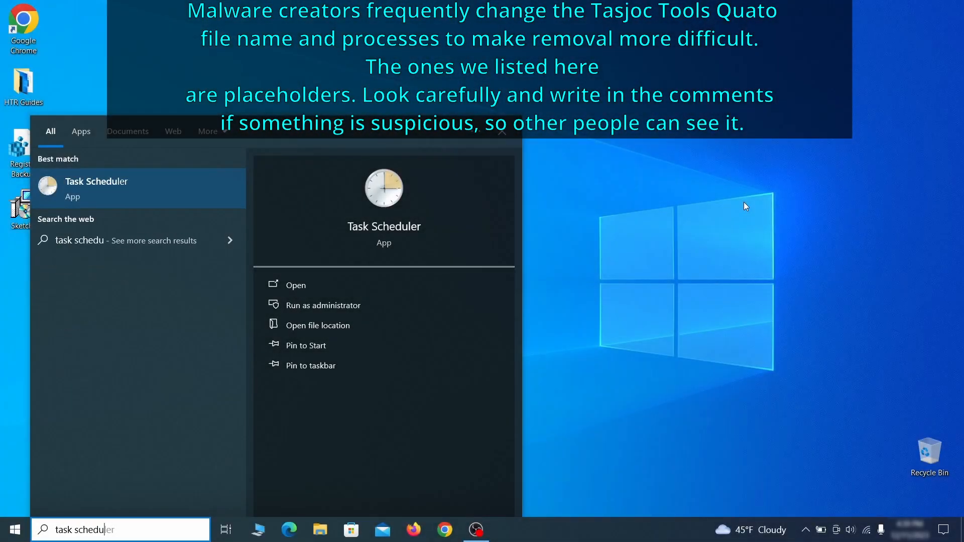
pyautogui.press('Return')
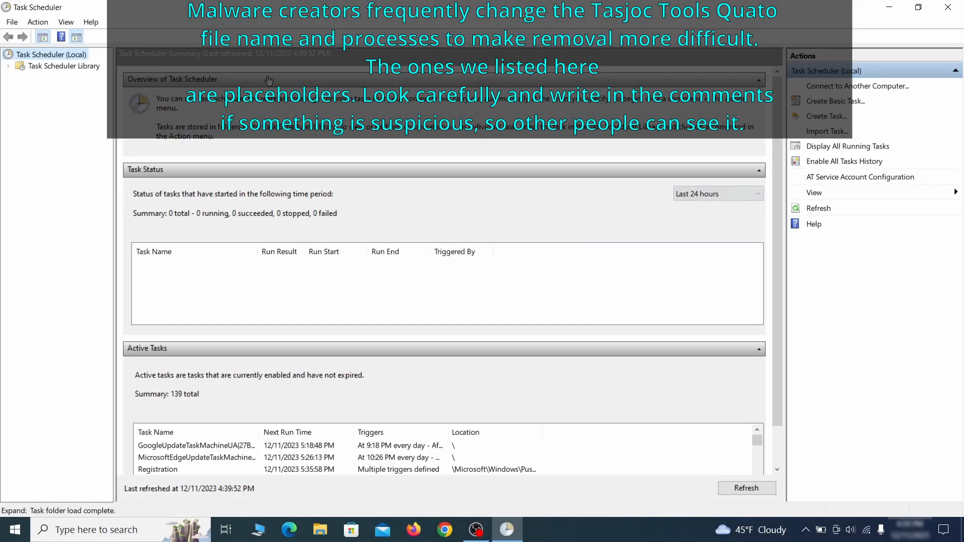
pyautogui.click(64, 66)
pyautogui.click(258, 299)
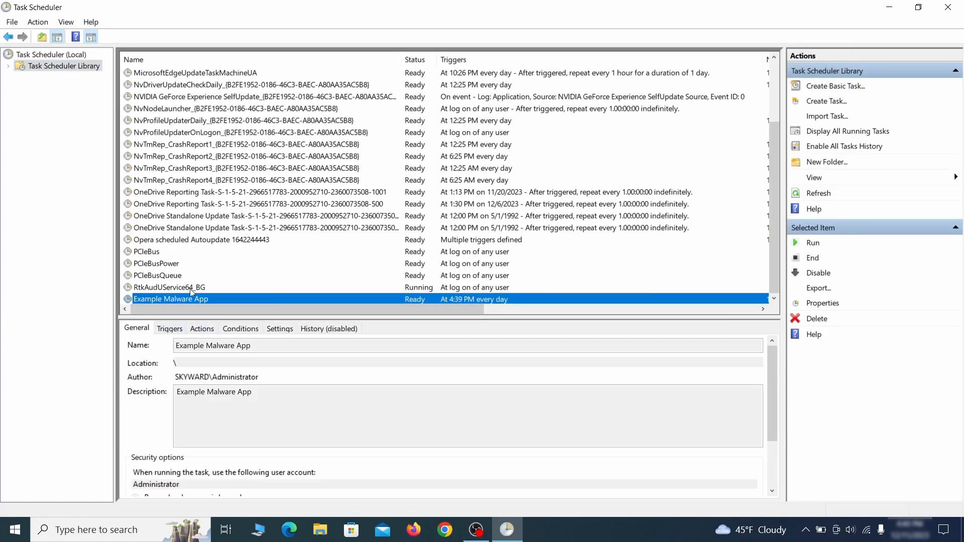
# - Check the triggers and actions in the properties of the Example Malware App task
pyautogui.rightClick(277, 301)
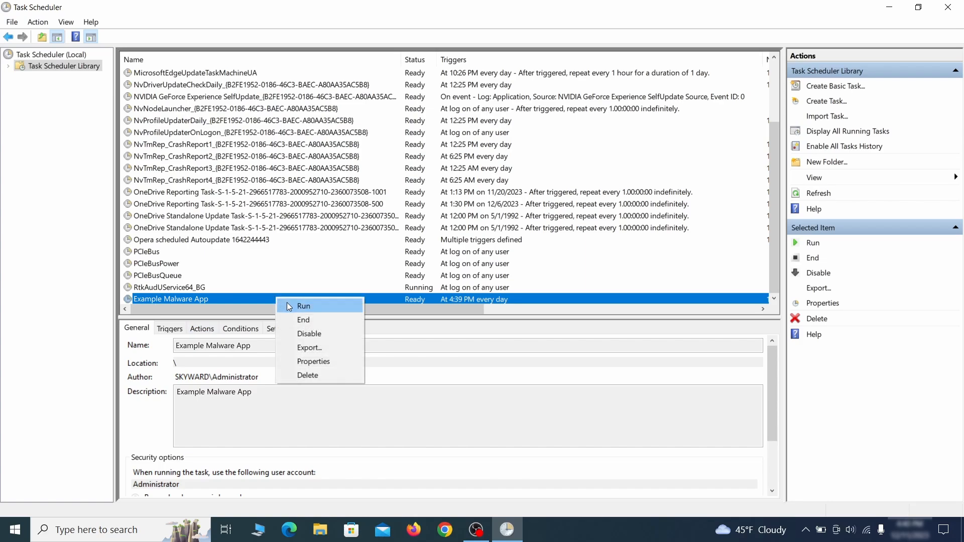
pyautogui.click(317, 364)
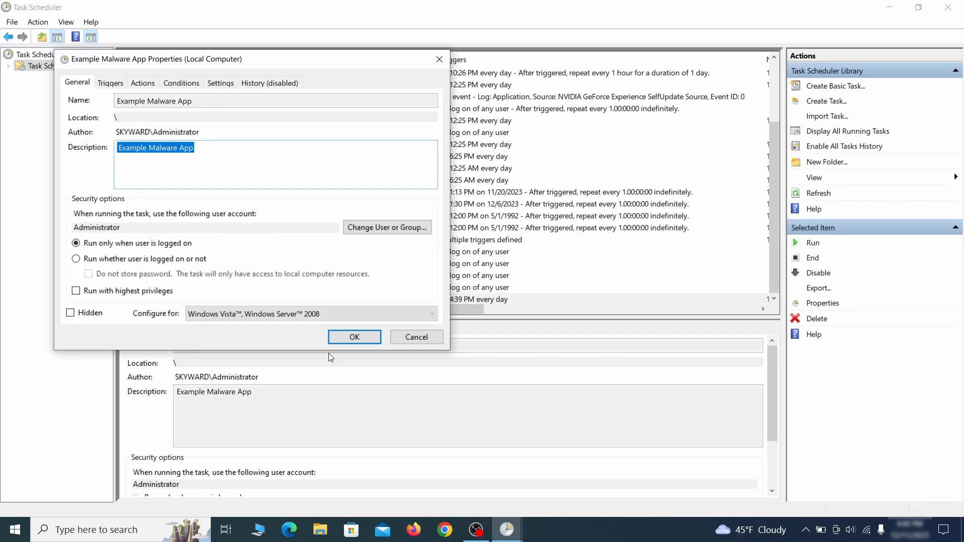
pyautogui.click(110, 83)
pyautogui.click(148, 84)
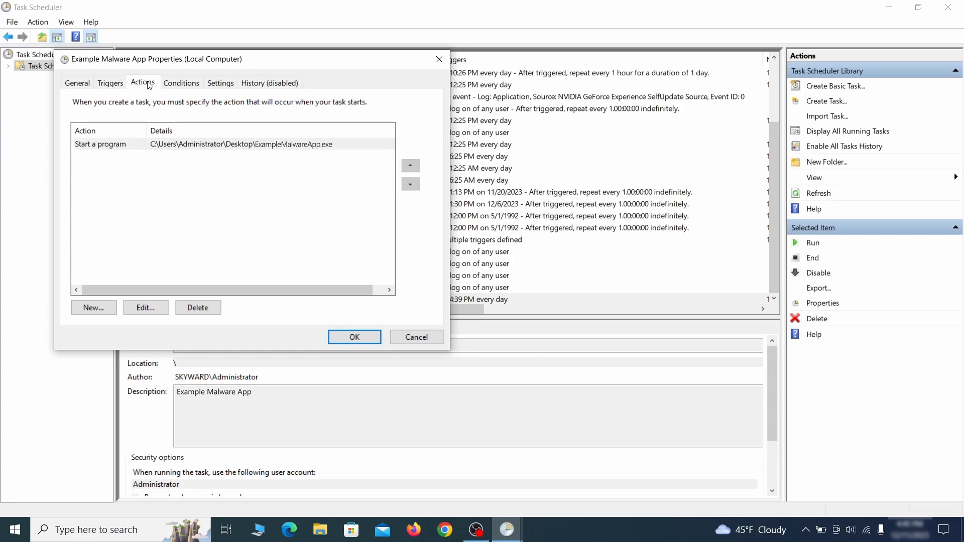
pyautogui.press('Escape')
# - Delete the Example Malware App task from the Task Scheduler Library and confirm the deletion
pyautogui.rightClick(309, 299)
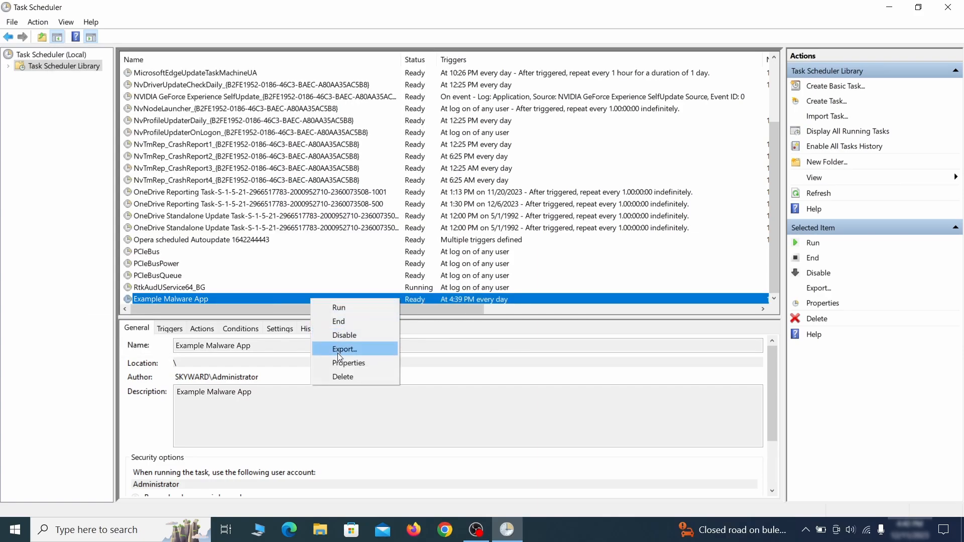
pyautogui.click(343, 376)
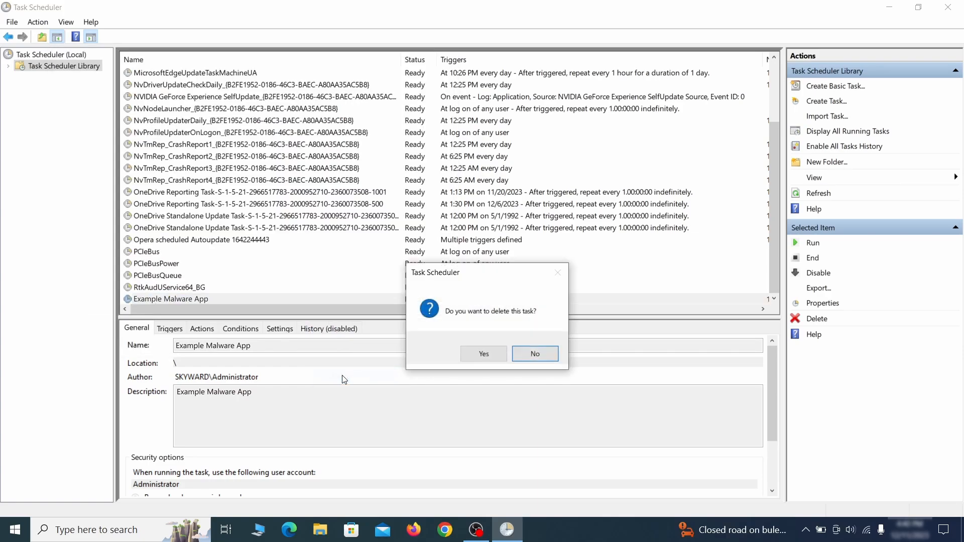
pyautogui.click(484, 355)
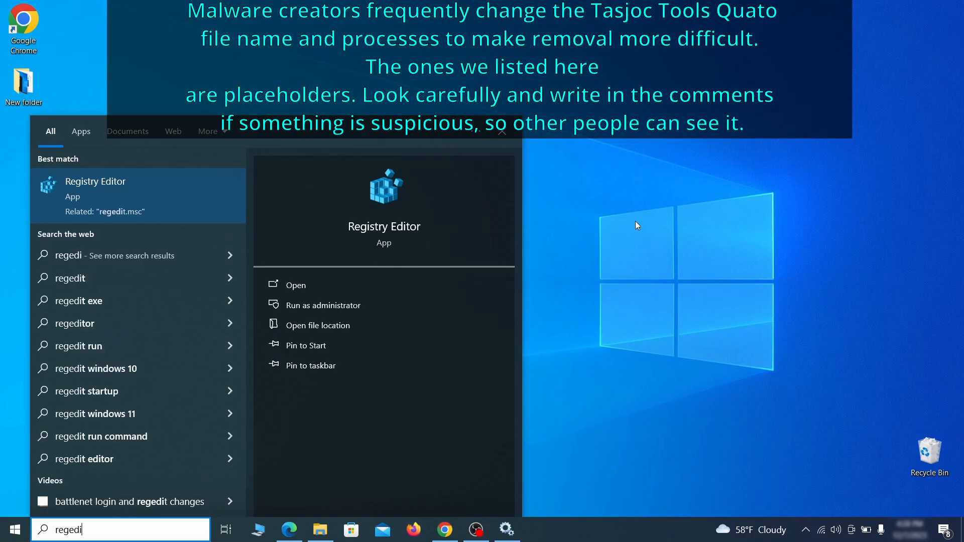
# - Open Registry Editor and export a registry backup to the desktop as Registry Backup 1
pyautogui.write('t')
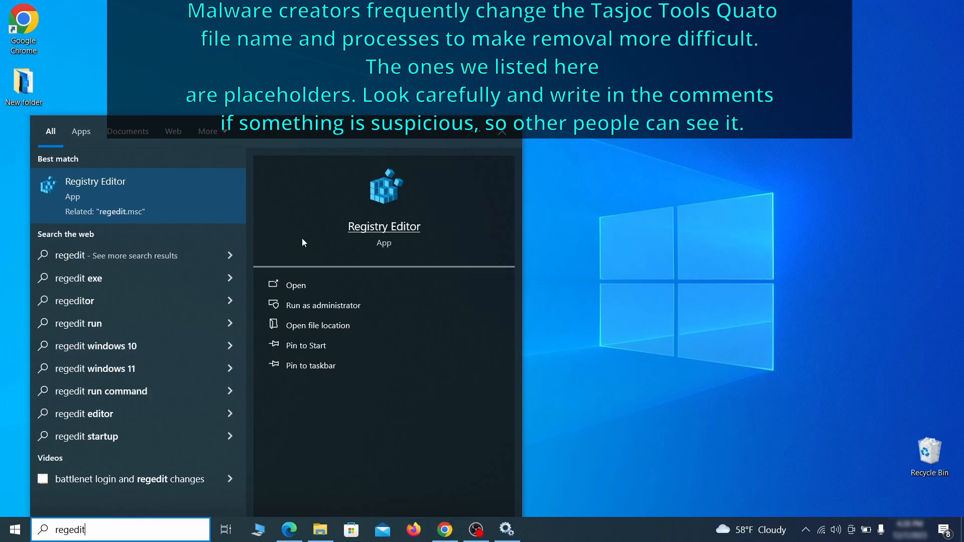
pyautogui.rightClick(179, 187)
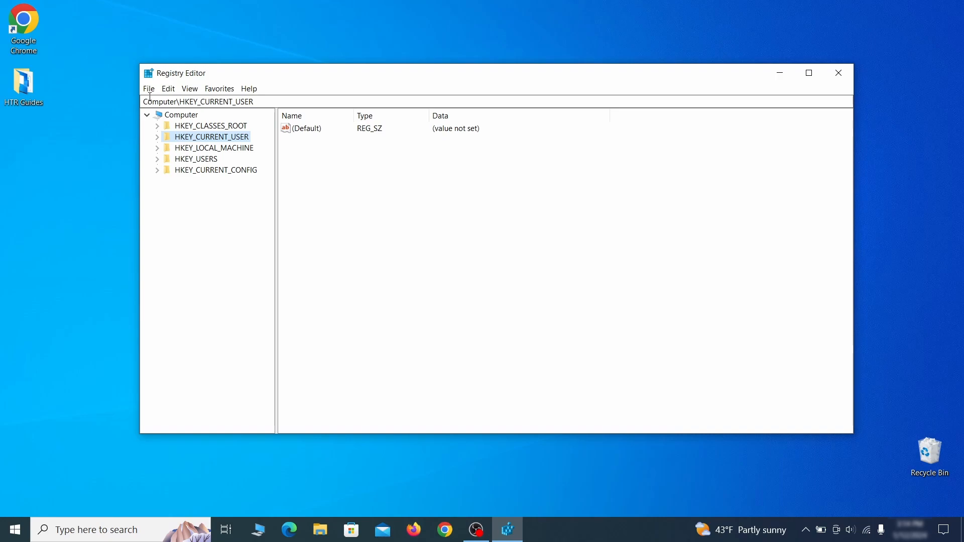
pyautogui.click(149, 89)
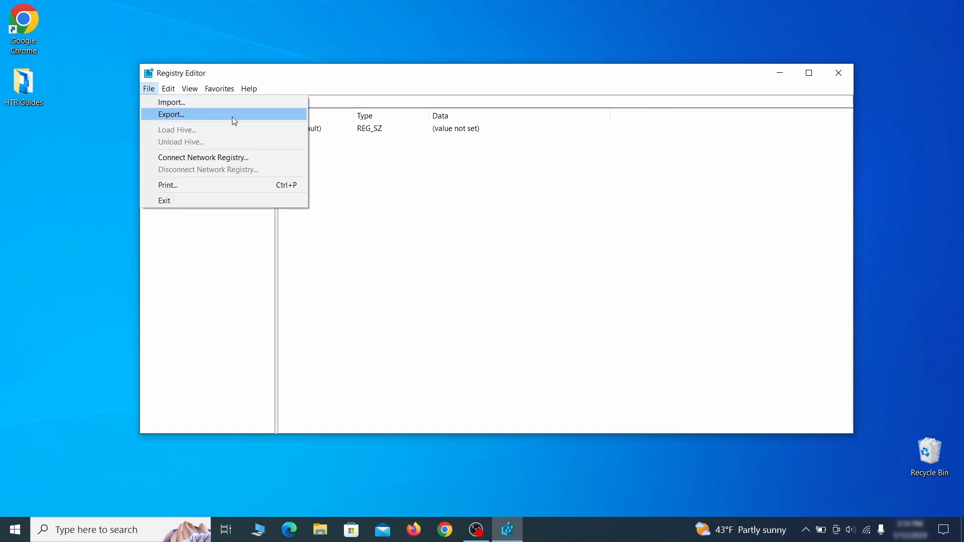
pyautogui.click(232, 116)
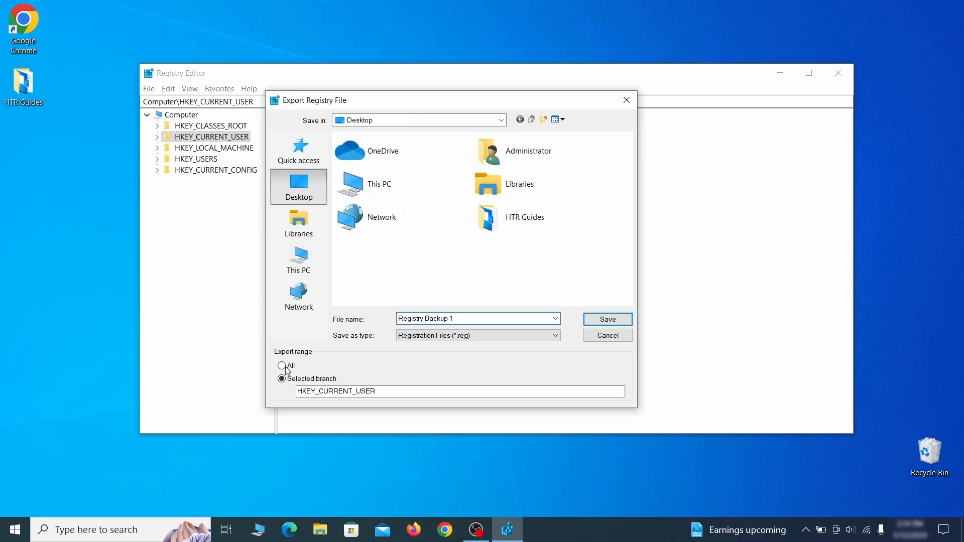
pyautogui.press('Return')
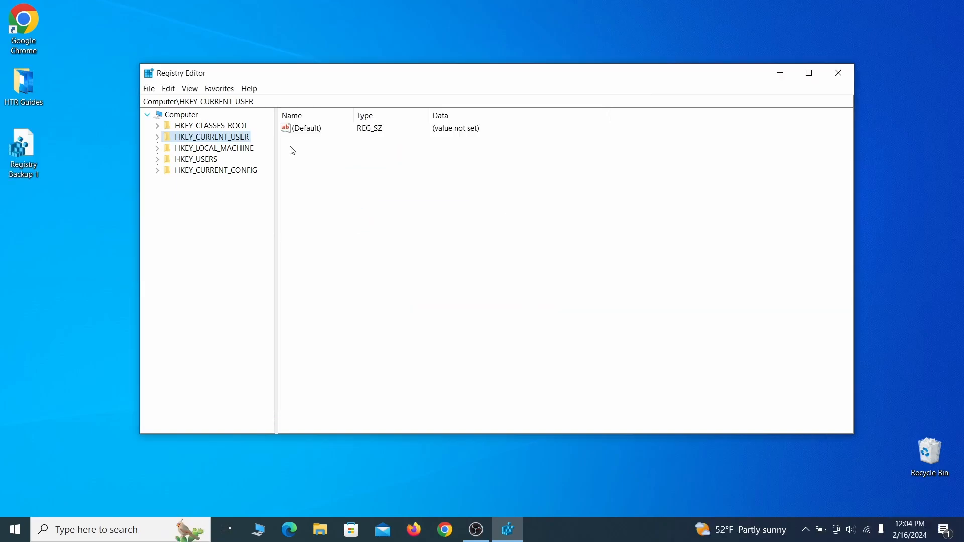
# - Import the Registry Backup 1 file from the desktop into the registry
pyautogui.click(149, 89)
pyautogui.click(211, 108)
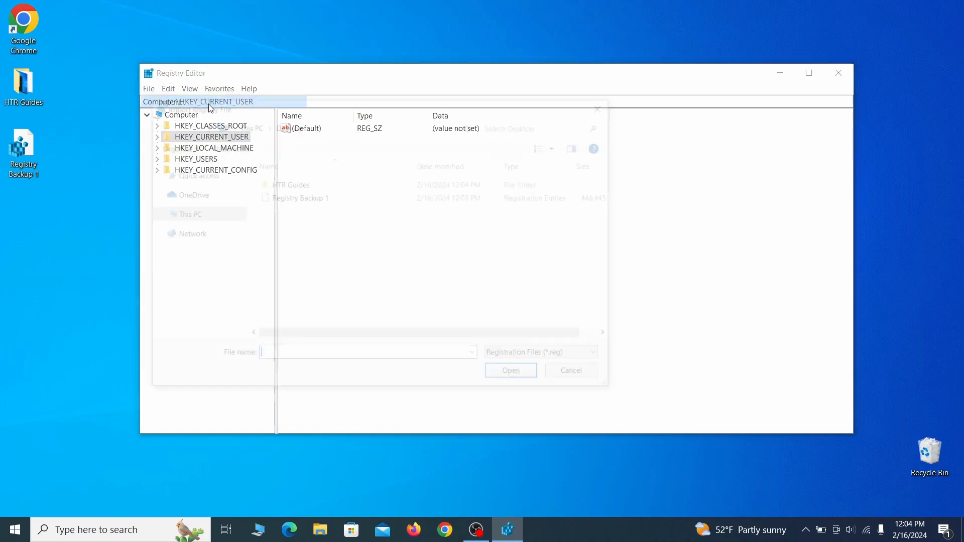
pyautogui.click(335, 202)
pyautogui.click(517, 376)
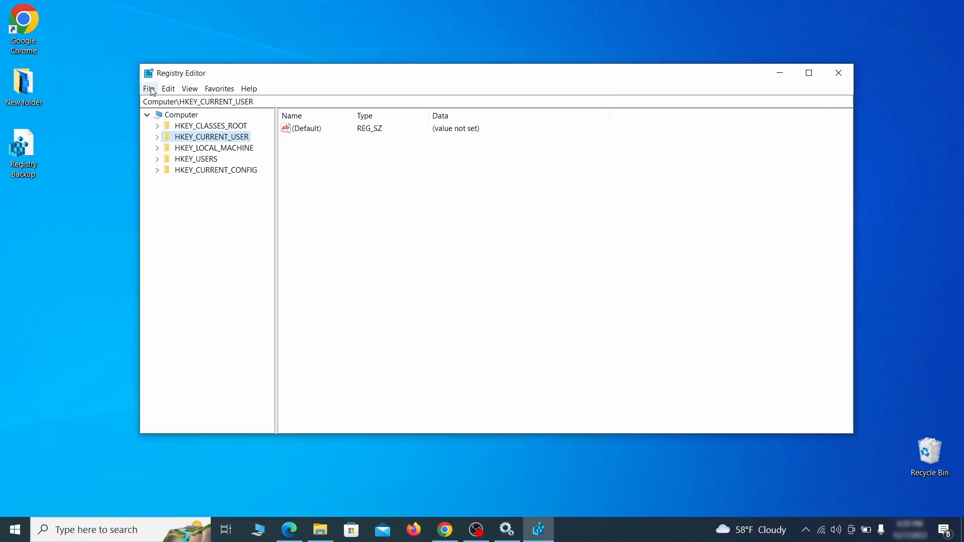
# - Search the registry for Example Malware App and bring up the available actions for its Reopen key under InstallBuilders
pyautogui.click(150, 90)
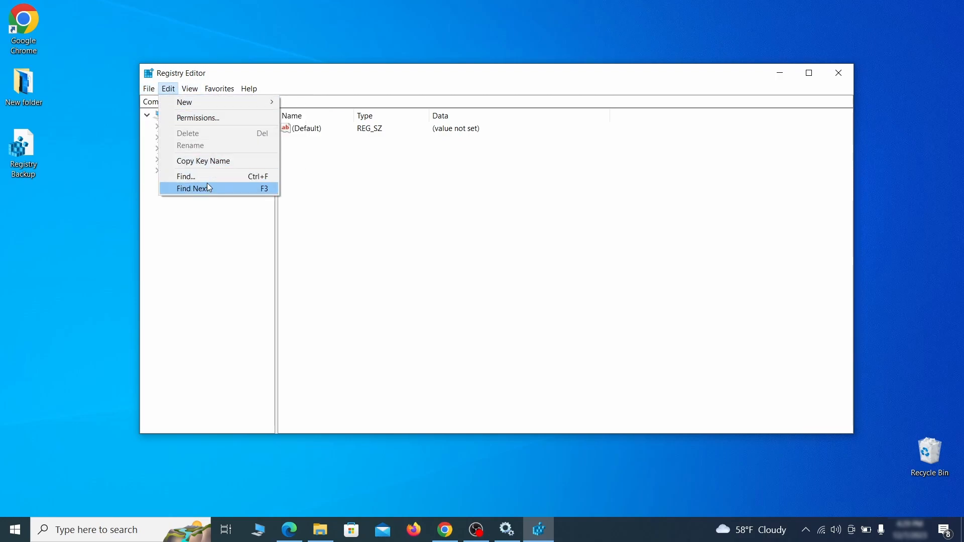
pyautogui.click(208, 176)
pyautogui.write('Exa')
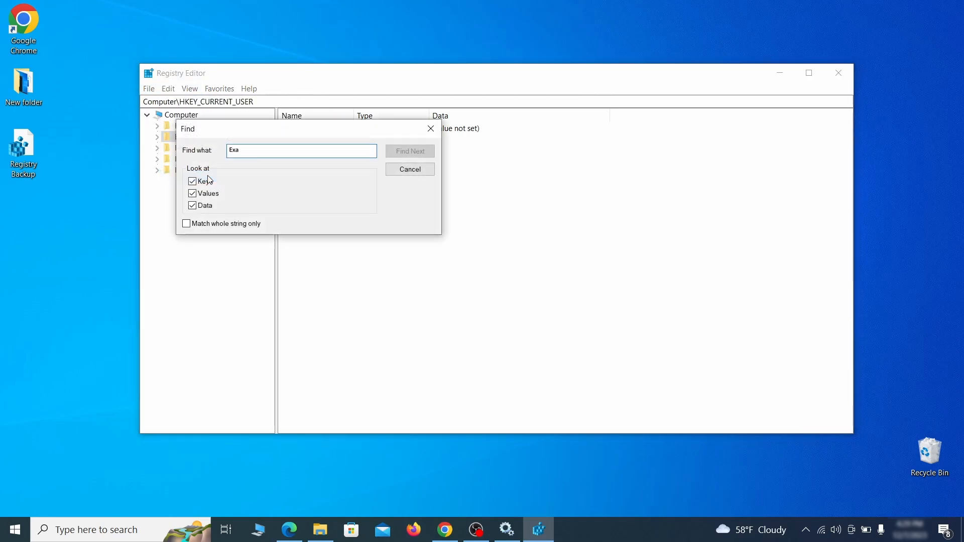
pyautogui.write('mple Malware App')
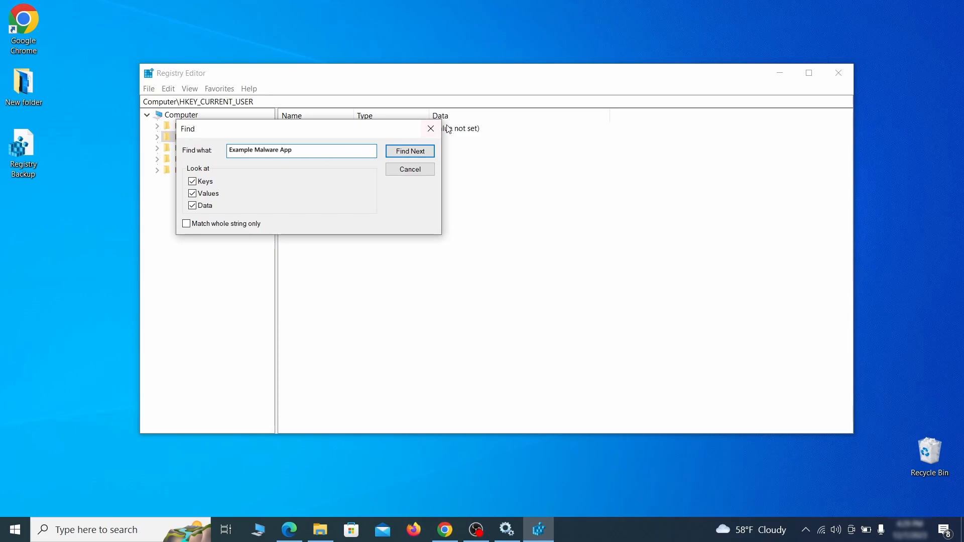
pyautogui.click(416, 151)
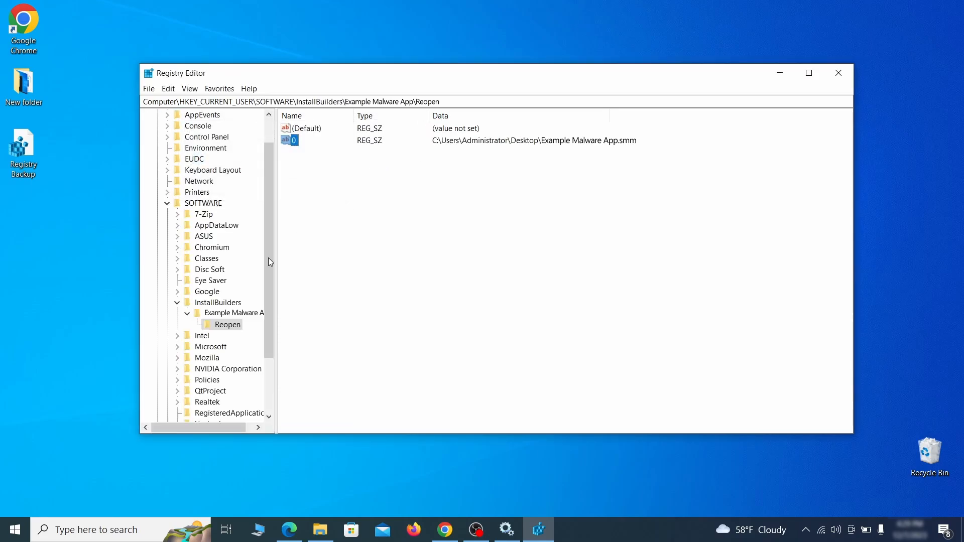
pyautogui.click(235, 327)
pyautogui.rightClick(235, 329)
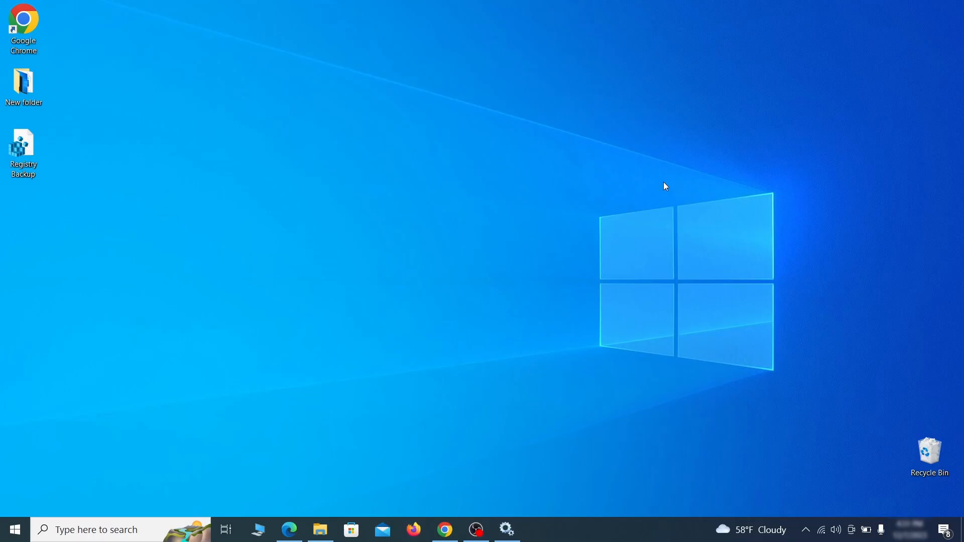
# - Launch the Microsoft Windows Malicious Software Removal Tool with the Run command MRT
pyautogui.press('super+r')
pyautogui.press('BackSpace')
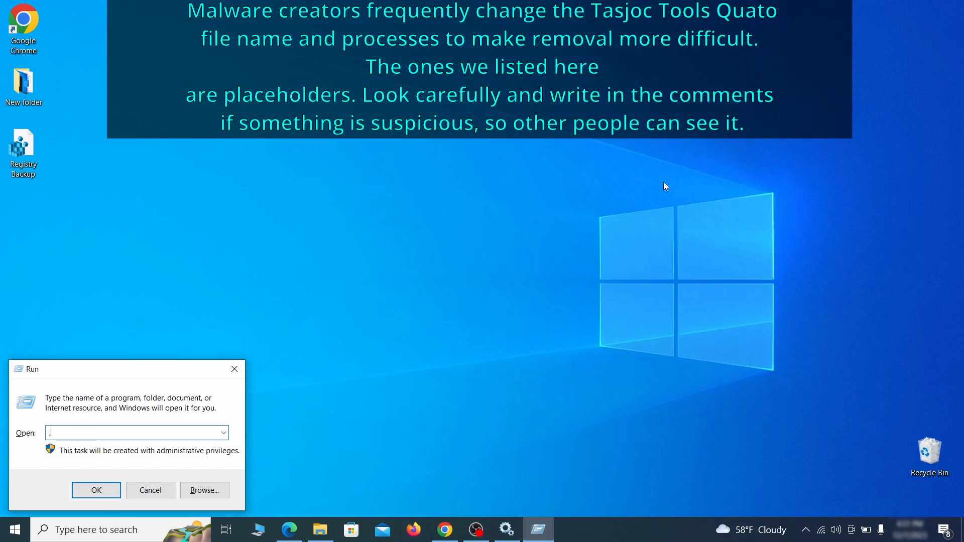
pyautogui.write('M')
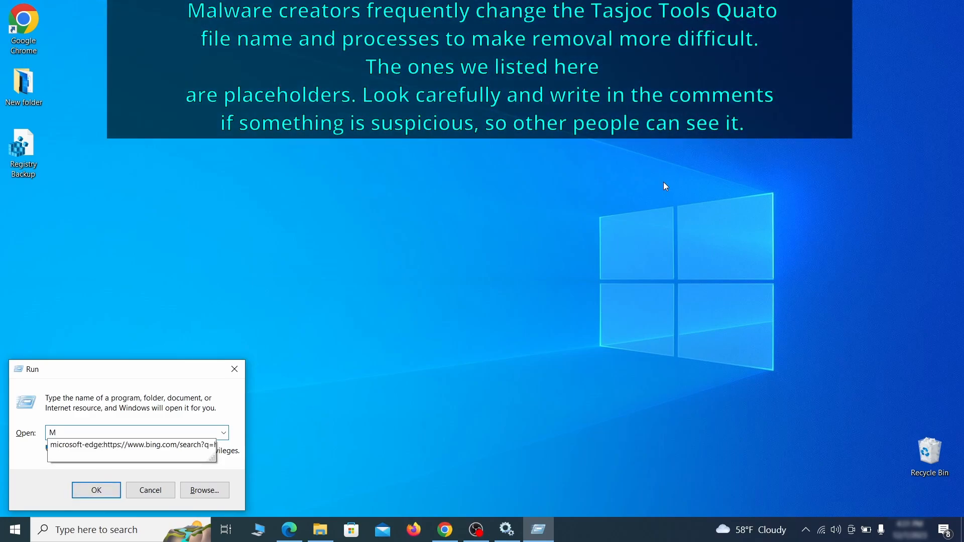
pyautogui.write('RT')
pyautogui.press('Return')
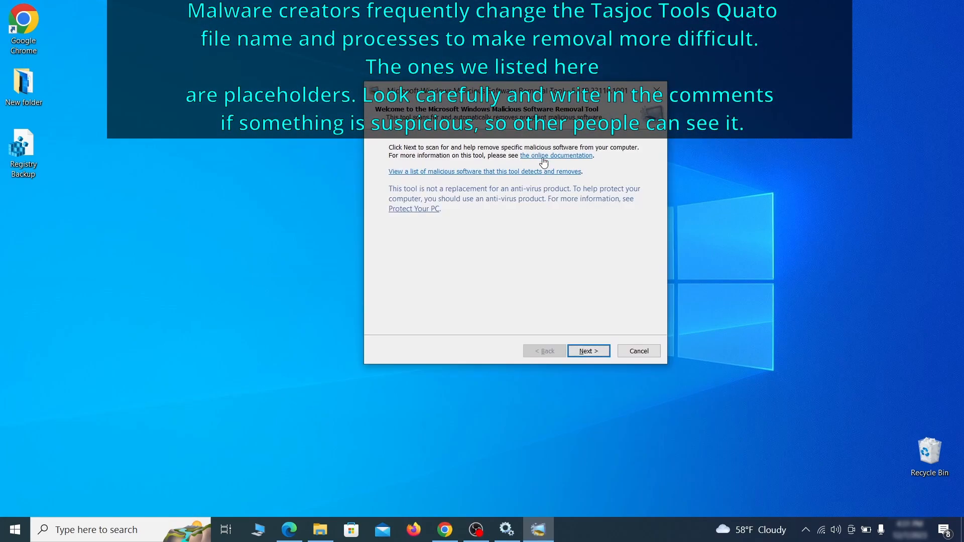
# - Run a full scan with the Malicious Software Removal Tool and close it when the scan is complete
pyautogui.click(600, 352)
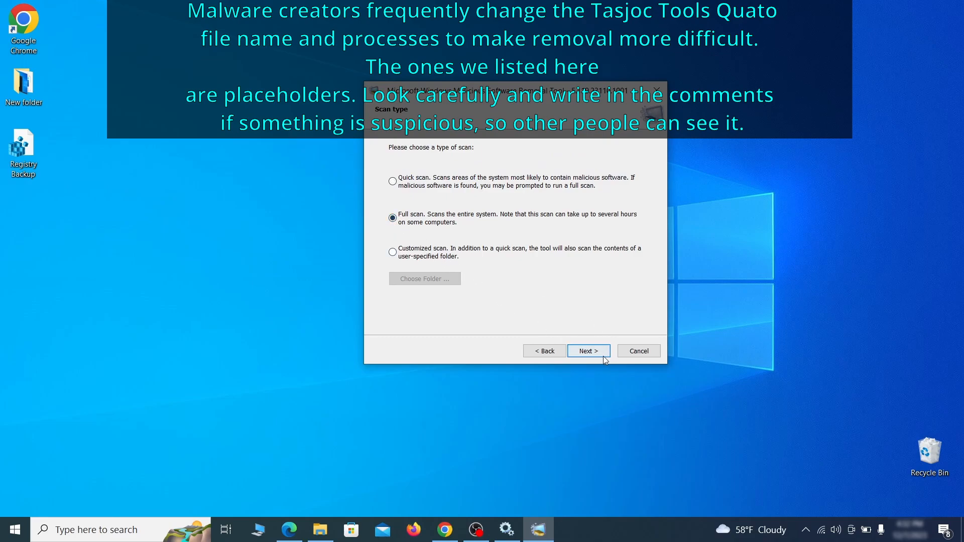
pyautogui.click(601, 354)
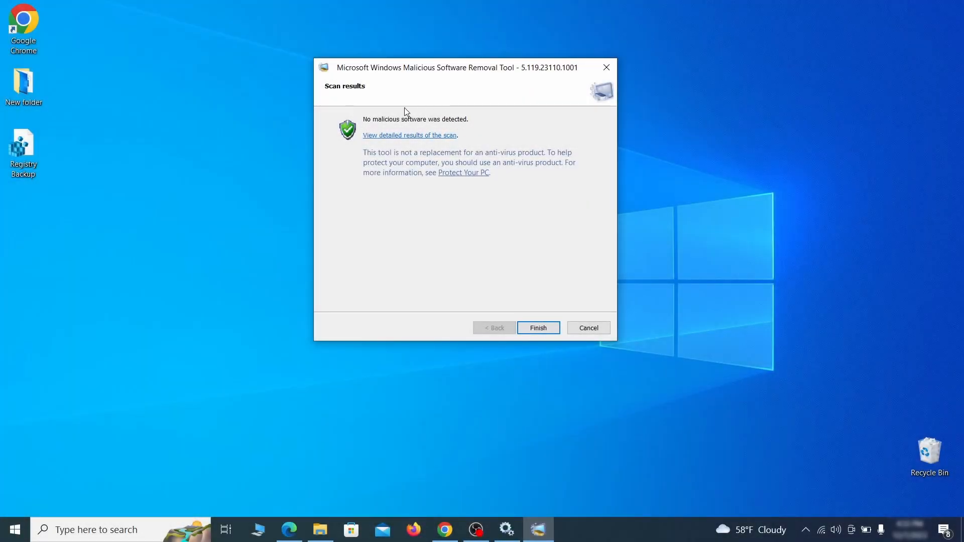
pyautogui.click(538, 329)
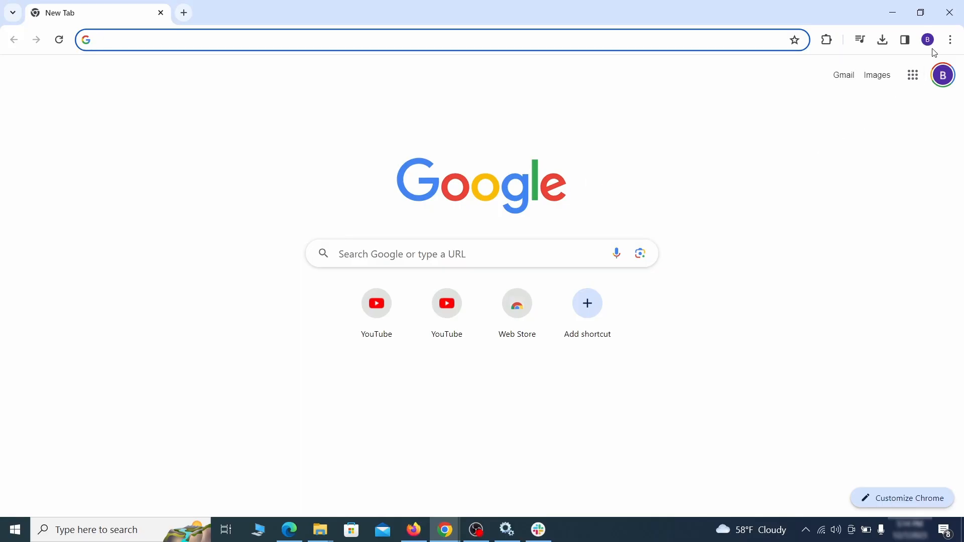
# - Switch to Google Chrome, open the extensions management page, then disable and remove the Add to Zola Button extension
pyautogui.click(951, 40)
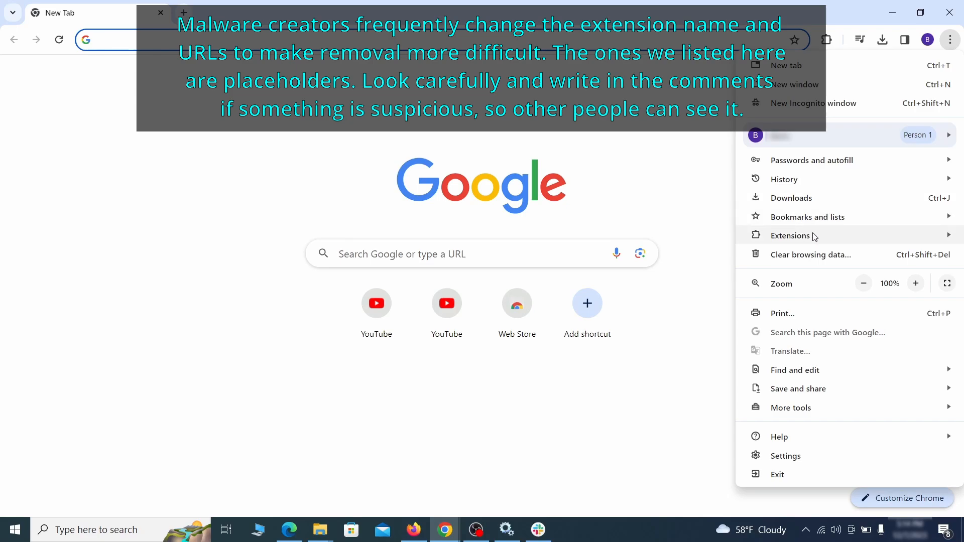
pyautogui.moveTo(766, 236)
pyautogui.click(707, 238)
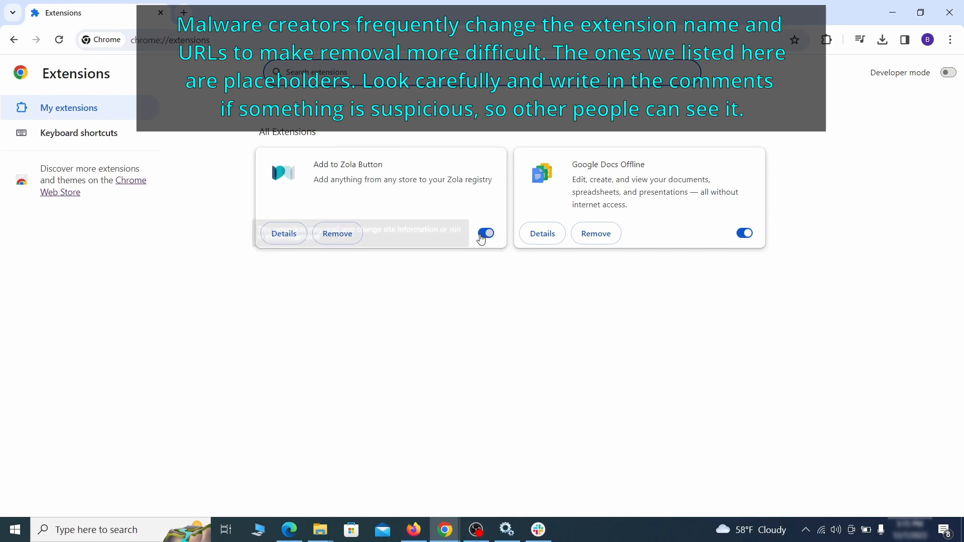
pyautogui.click(482, 235)
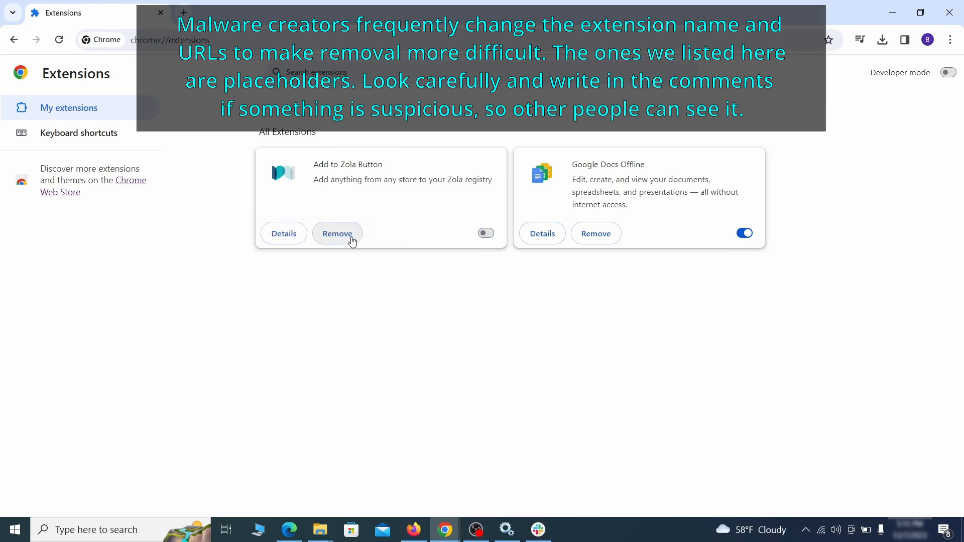
pyautogui.click(351, 235)
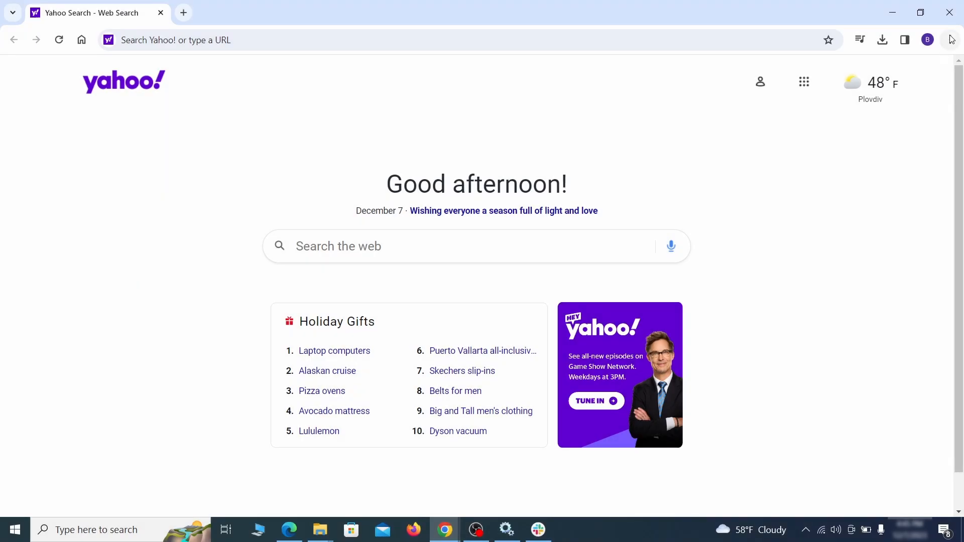
# - Open Chrome's privacy and security settings and bring up the options for clearing browsing data
pyautogui.click(950, 39)
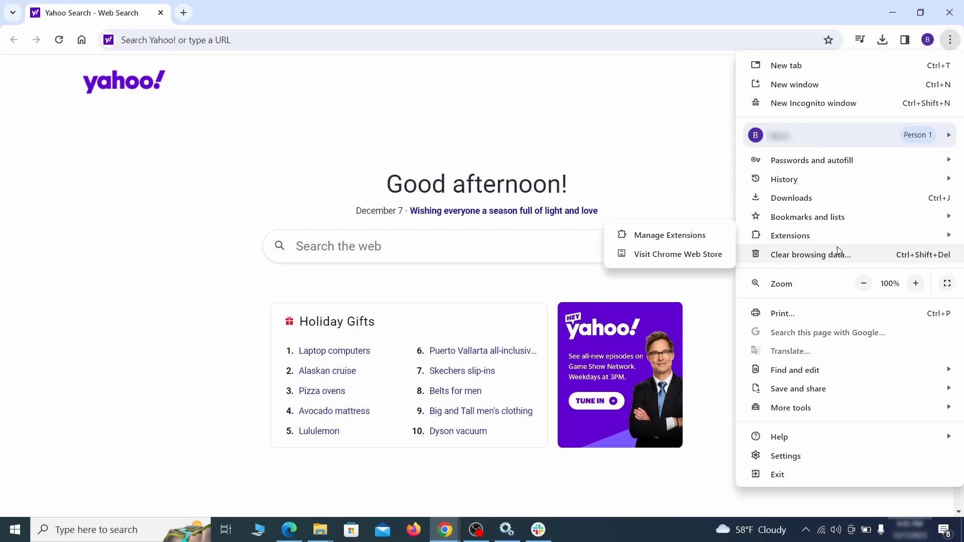
pyautogui.click(793, 451)
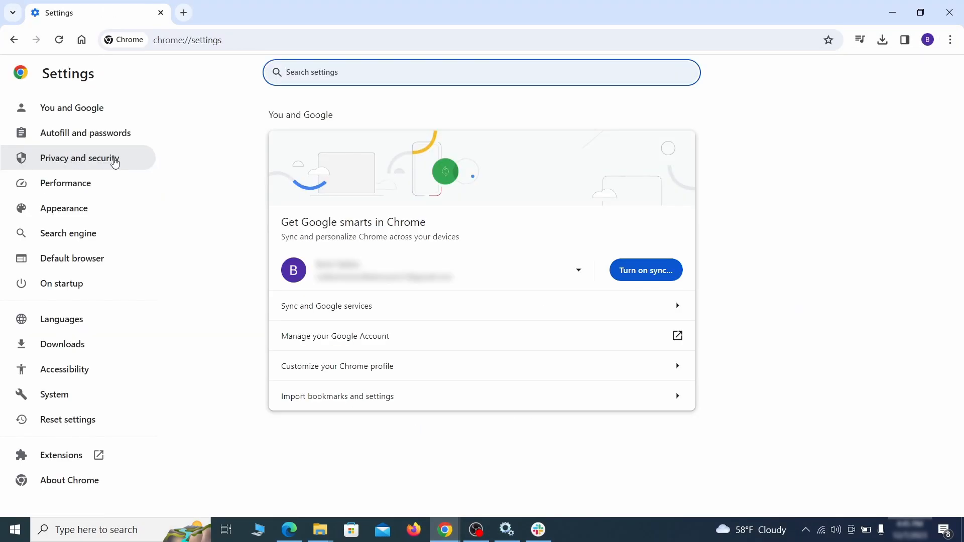
pyautogui.click(114, 157)
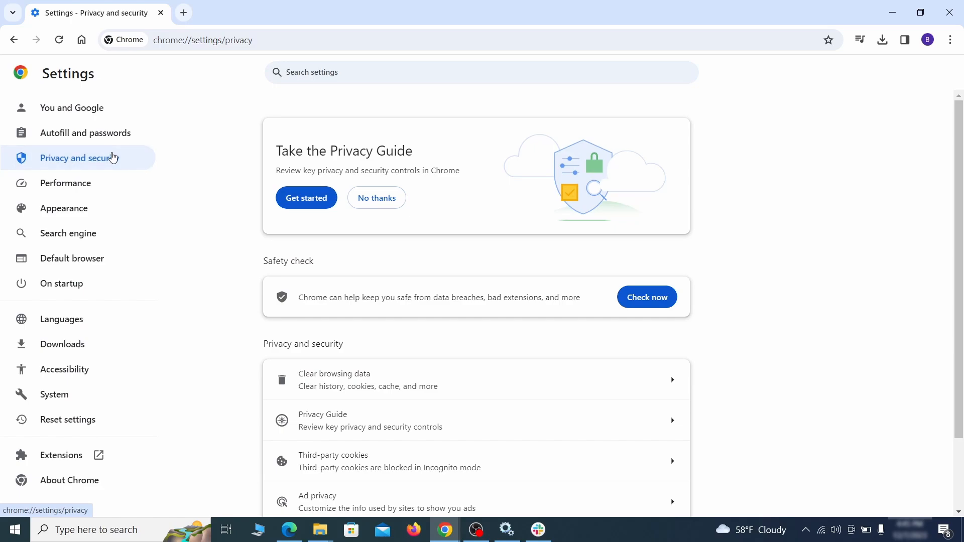
pyautogui.scroll(-1, 767, 331)
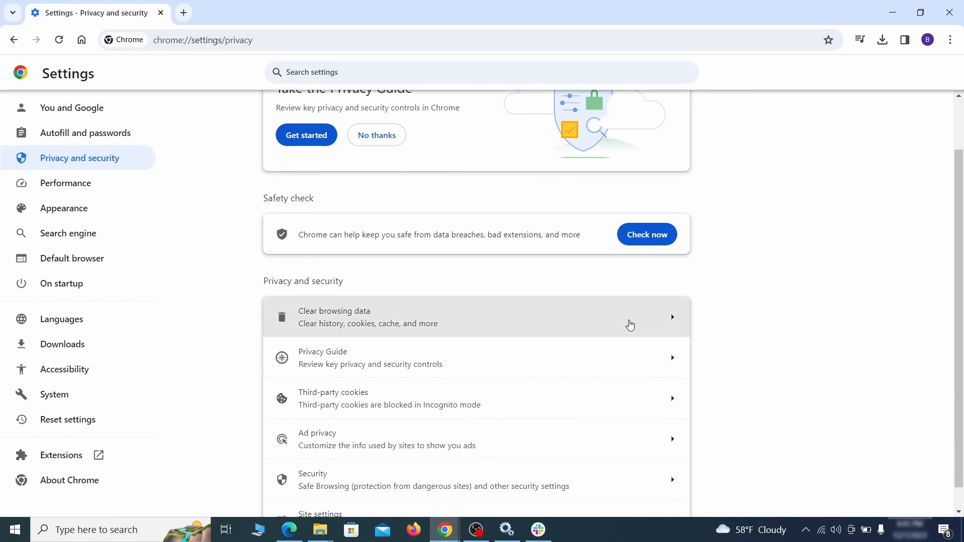
pyautogui.click(629, 324)
# - In the advanced clearing options, also select Autofill form data, Site settings and Hosted app data, and clear the data
pyautogui.click(442, 181)
pyautogui.click(537, 182)
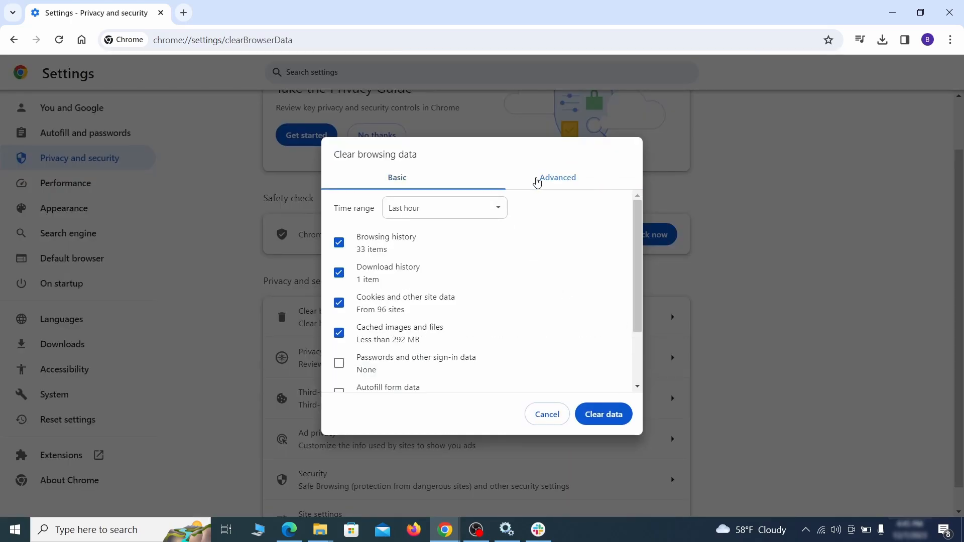
pyautogui.scroll(-2, 486, 286)
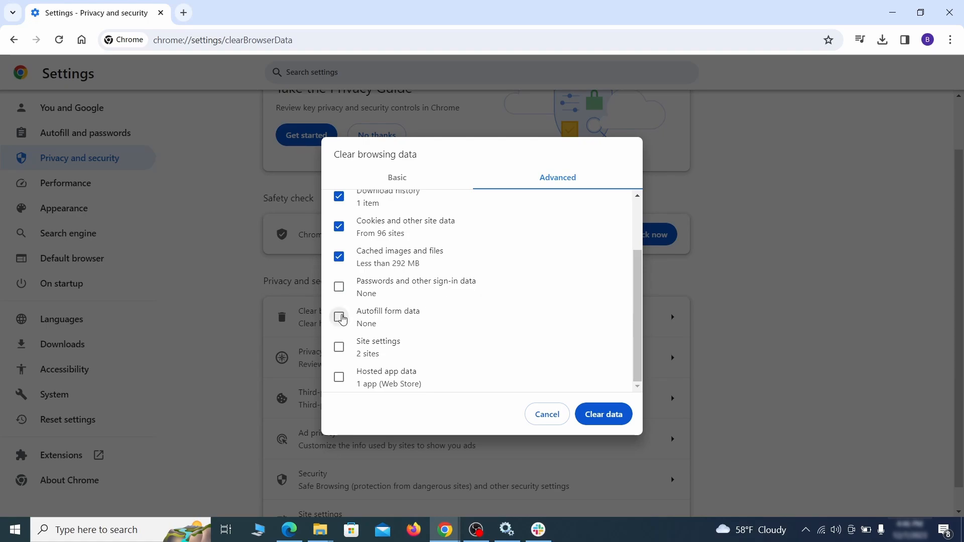
pyautogui.click(339, 316)
pyautogui.click(339, 347)
pyautogui.click(339, 377)
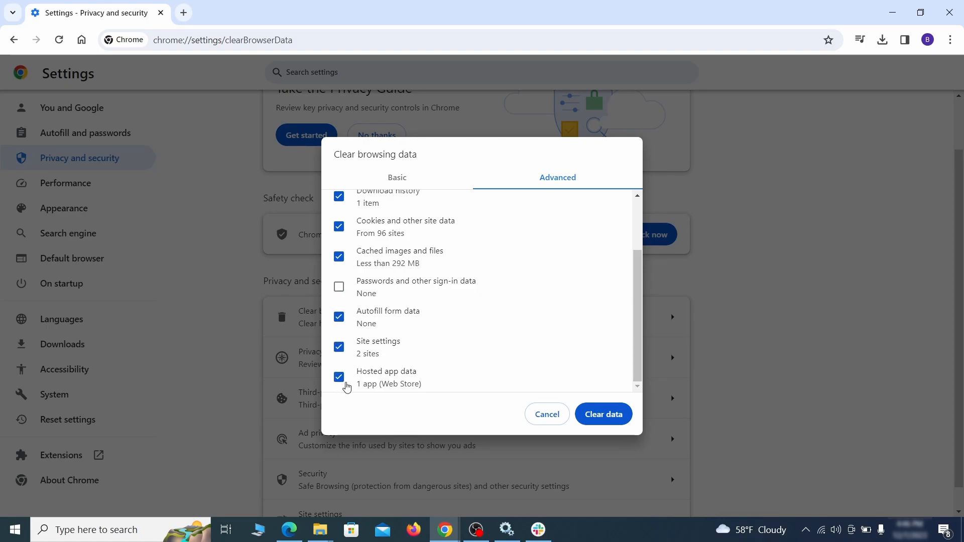
pyautogui.click(611, 417)
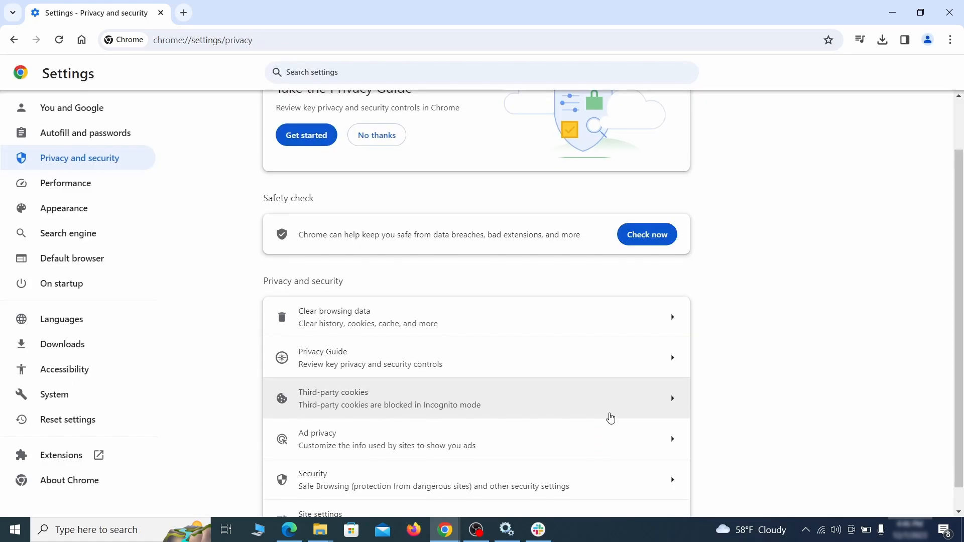
# - Examine the Location and Camera permissions in the site settings for suspicious sites with customized behaviors
pyautogui.scroll(-1, 725, 330)
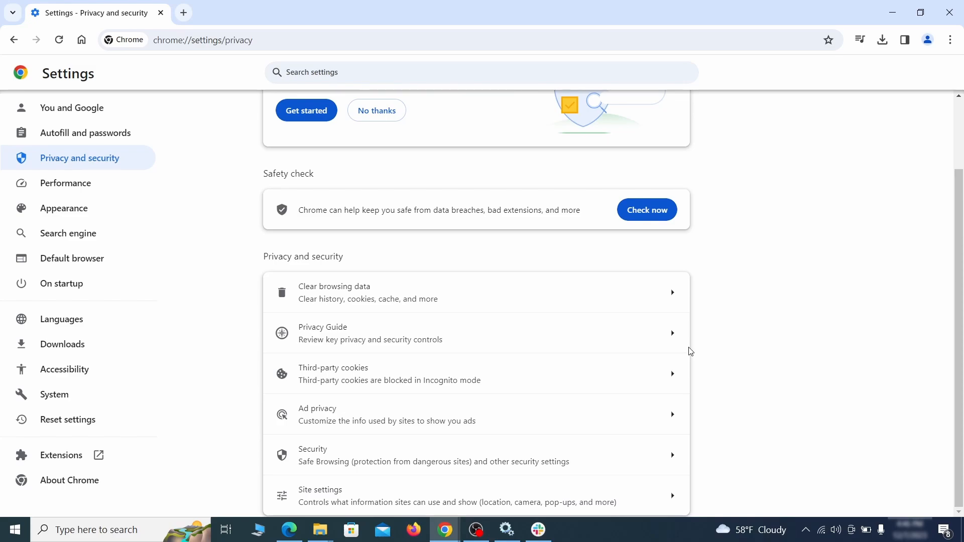
pyautogui.click(469, 492)
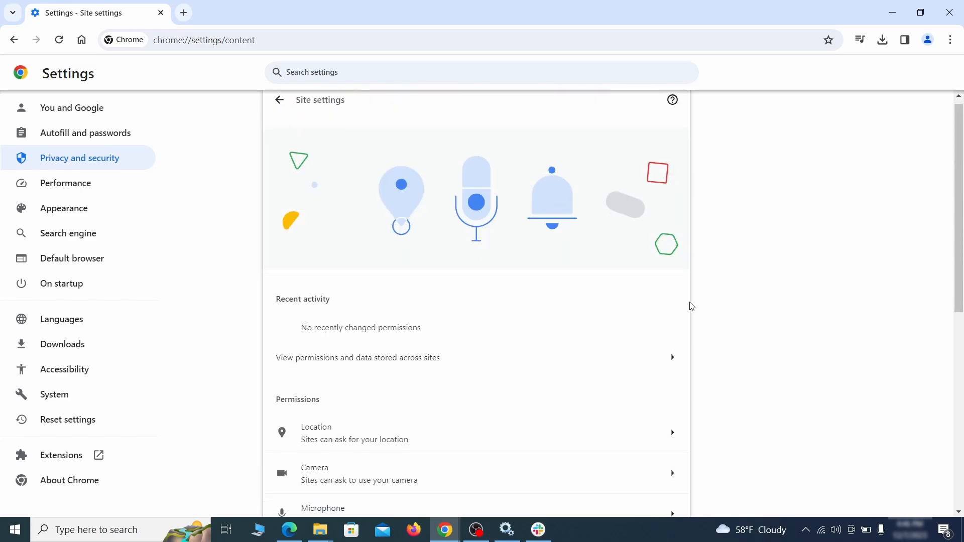
pyautogui.scroll(-4, 691, 306)
pyautogui.scroll(-1, 693, 261)
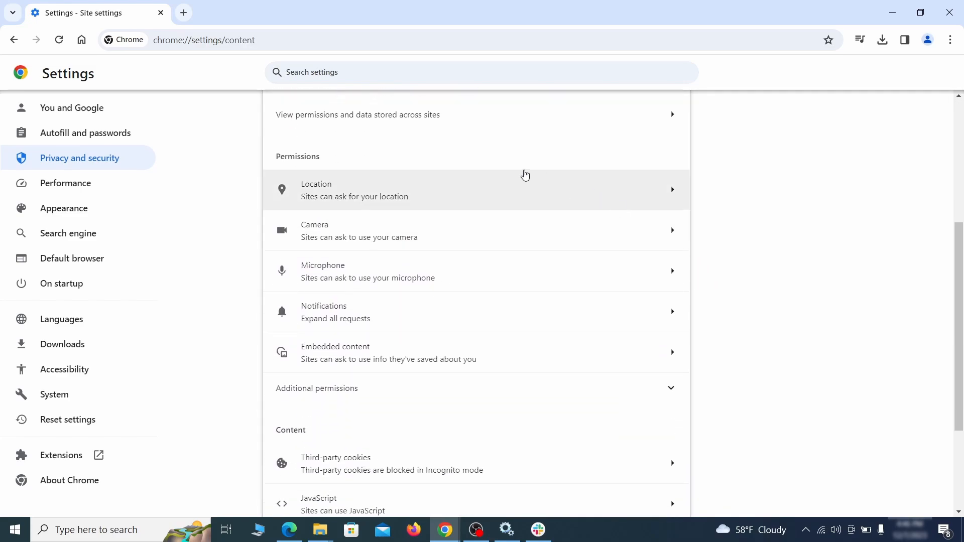
pyautogui.click(488, 198)
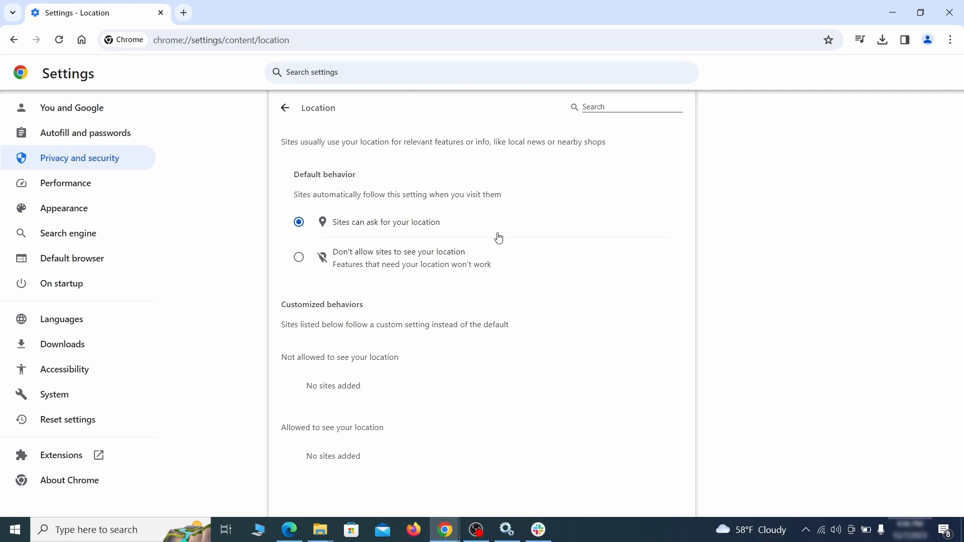
pyautogui.click(13, 39)
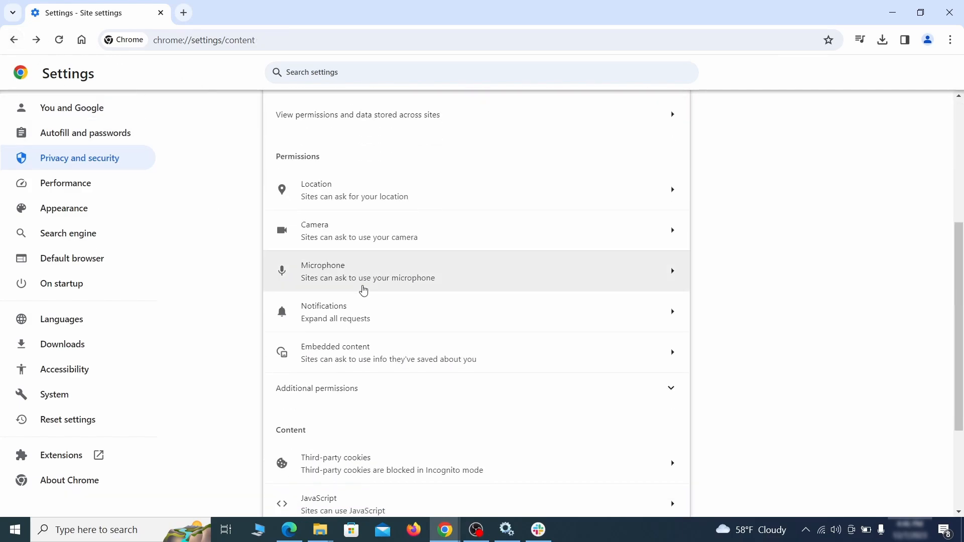
pyautogui.click(383, 237)
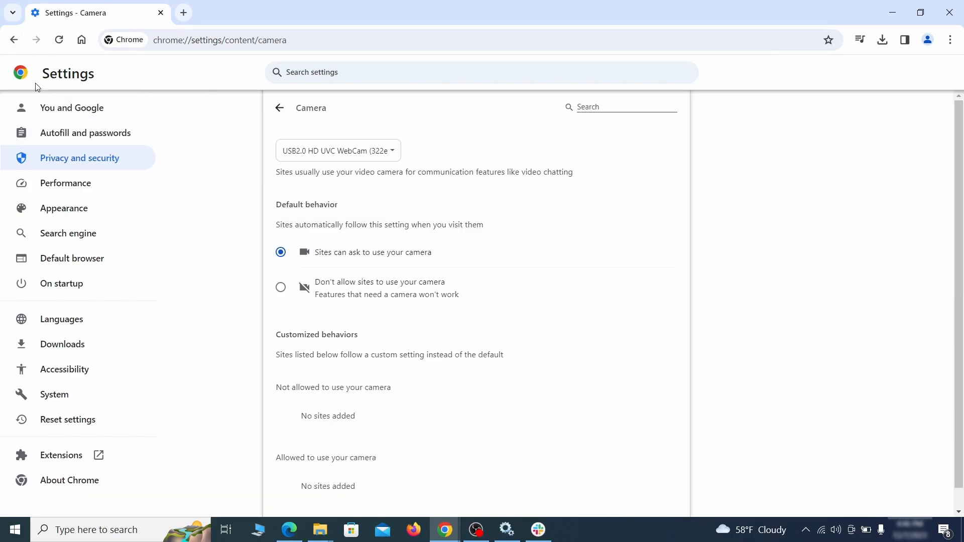
# - Bring up the actions for ExampleRougeURL.com under allowed notifications and delete it from the sites allowed to use third-party cookies
pyautogui.scroll(-1, 248, 327)
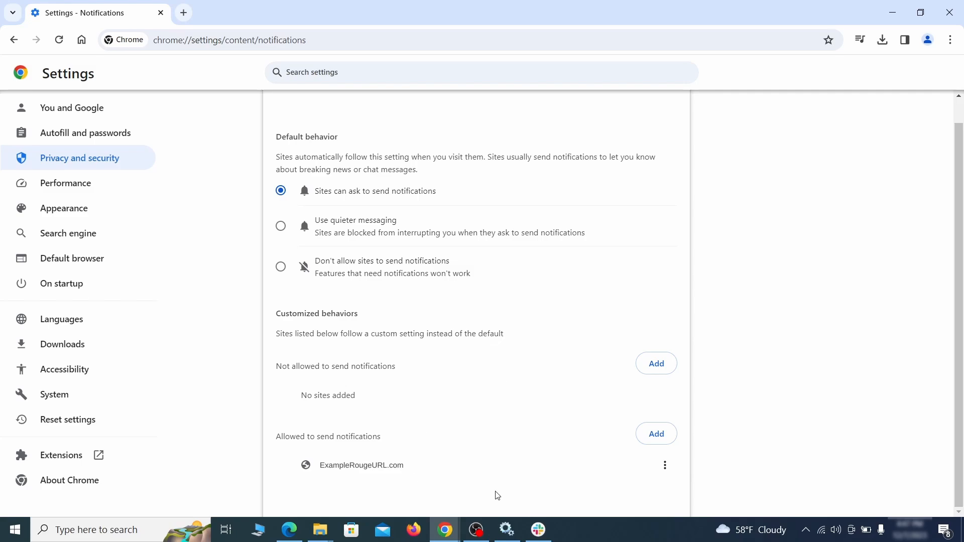
pyautogui.click(665, 465)
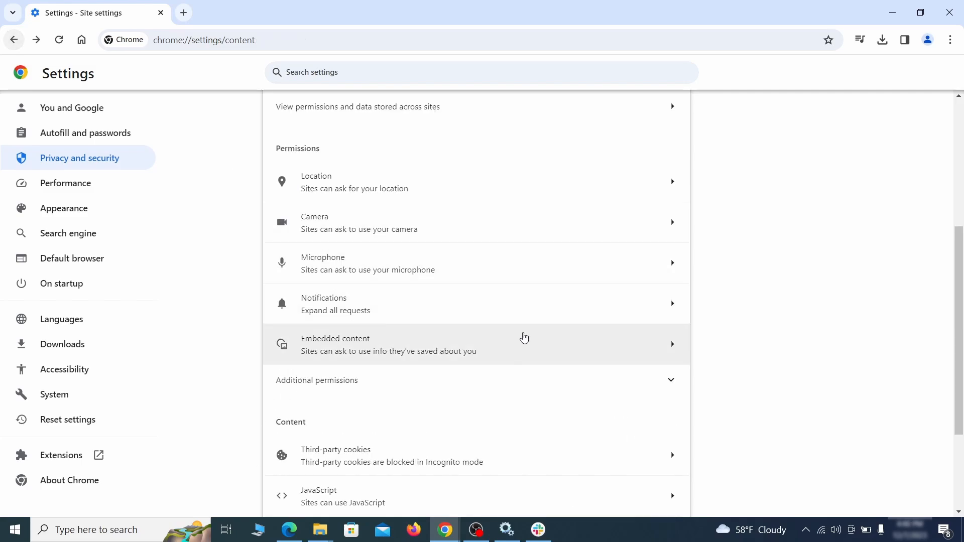
pyautogui.scroll(-2, 519, 339)
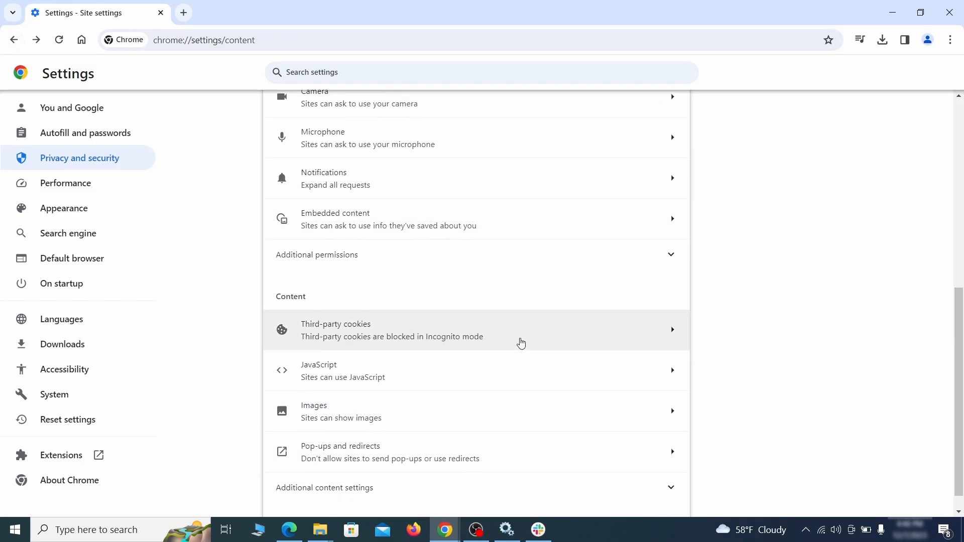
pyautogui.click(520, 340)
pyautogui.scroll(-5, 532, 371)
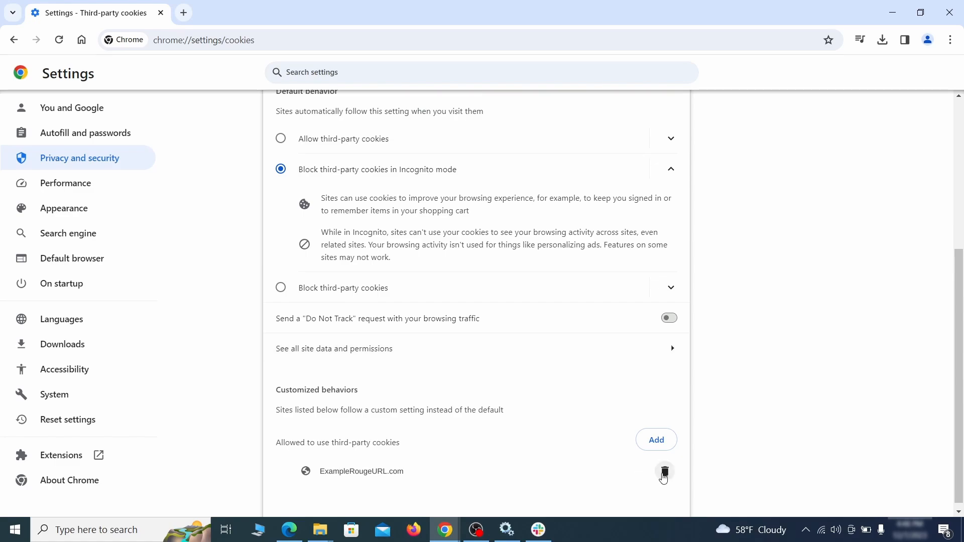
pyautogui.click(666, 476)
pyautogui.hotkey('alt', 'Left')
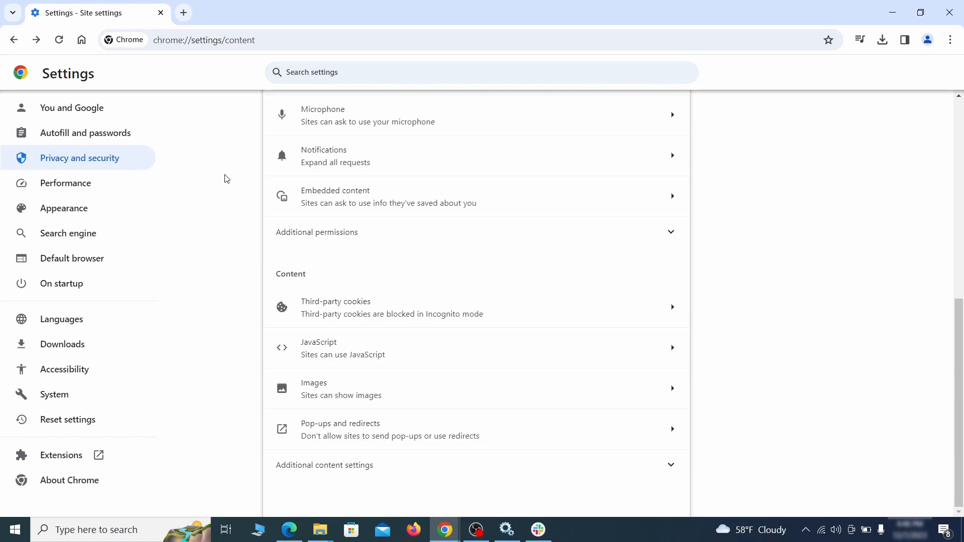
# - Clear the custom home page address in Chrome's appearance settings and turn off the home button
pyautogui.click(131, 210)
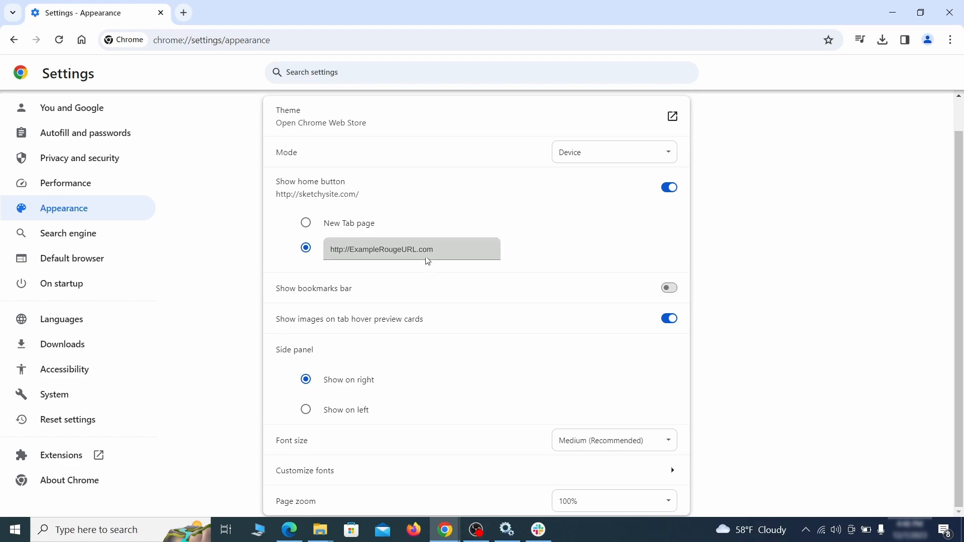
pyautogui.moveTo(427, 260); pyautogui.dragTo(320, 250)
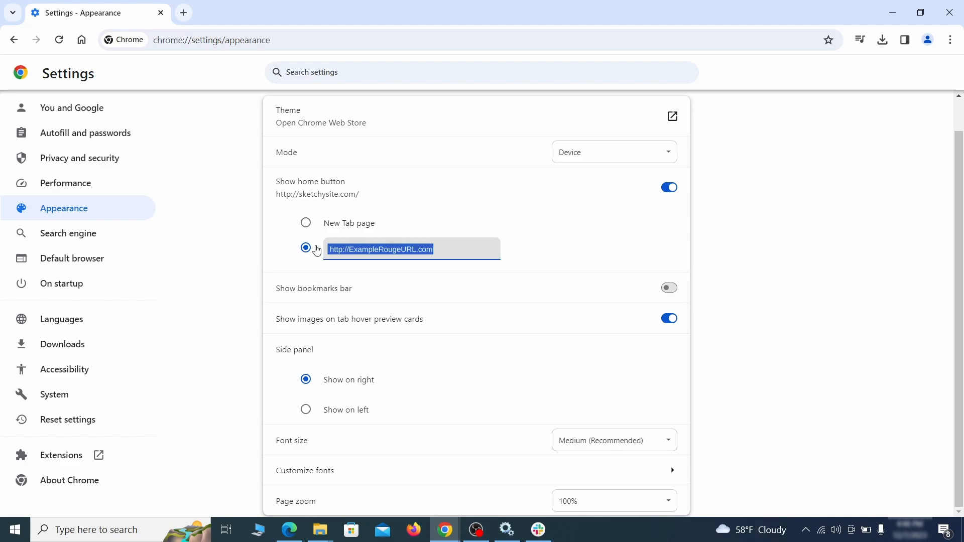
pyautogui.press('BackSpace')
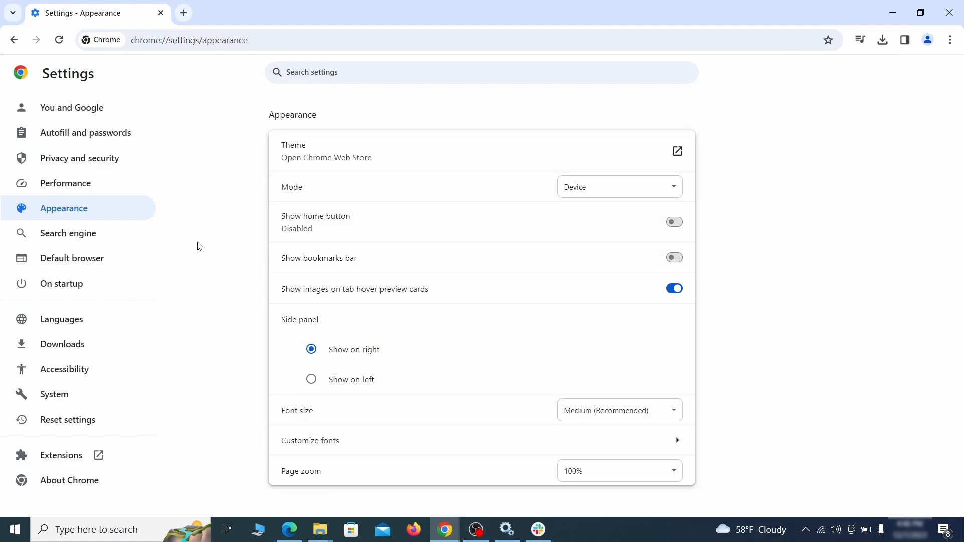
# - Set the search engine used in the address bar to Google
pyautogui.click(101, 234)
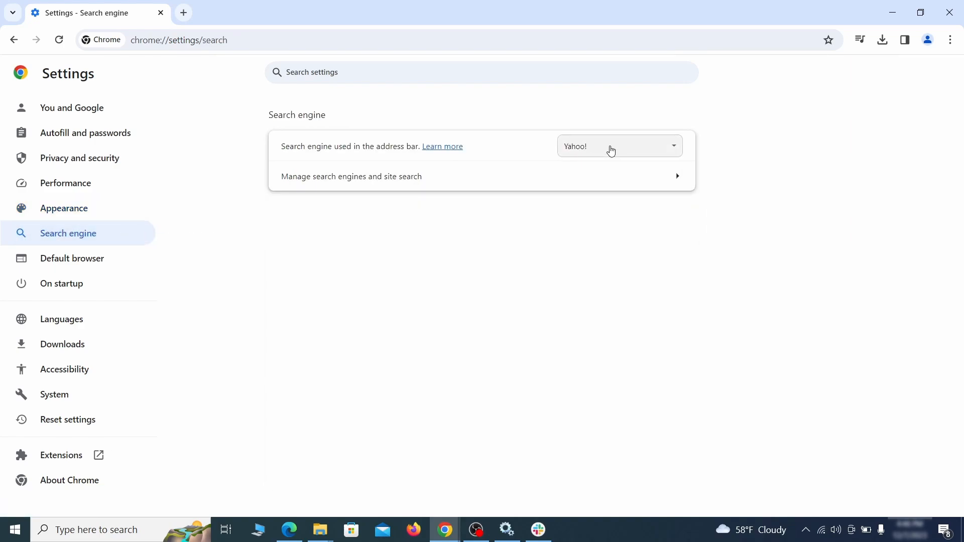
pyautogui.click(655, 151)
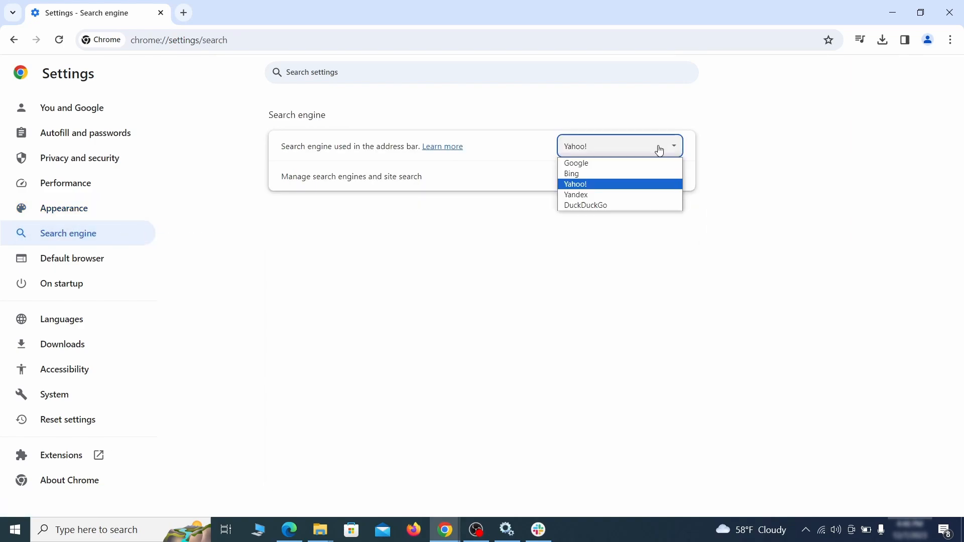
pyautogui.click(632, 163)
# - Delete the ExampleRougeURL.com entry from the site search shortcuts in the search engine management settings
pyautogui.click(620, 187)
pyautogui.scroll(-8, 623, 261)
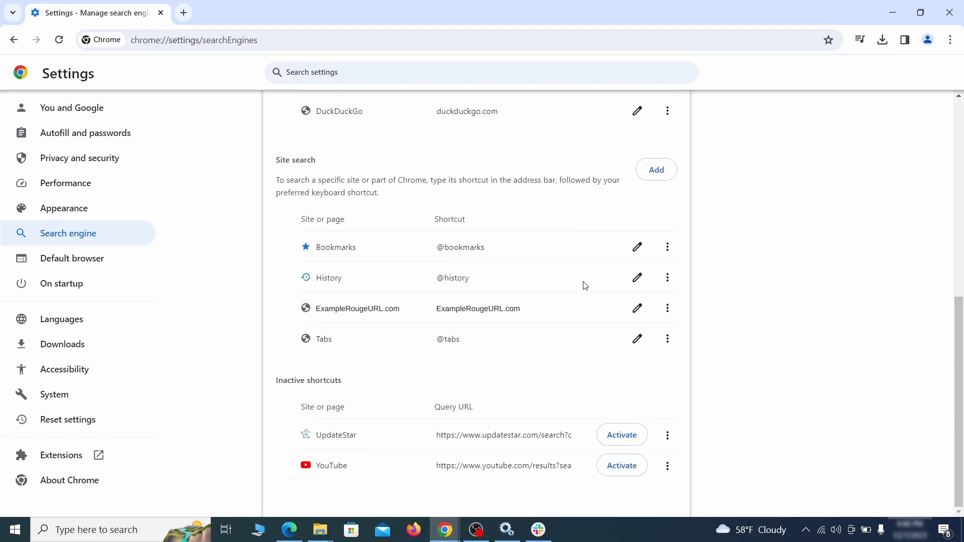
pyautogui.click(667, 308)
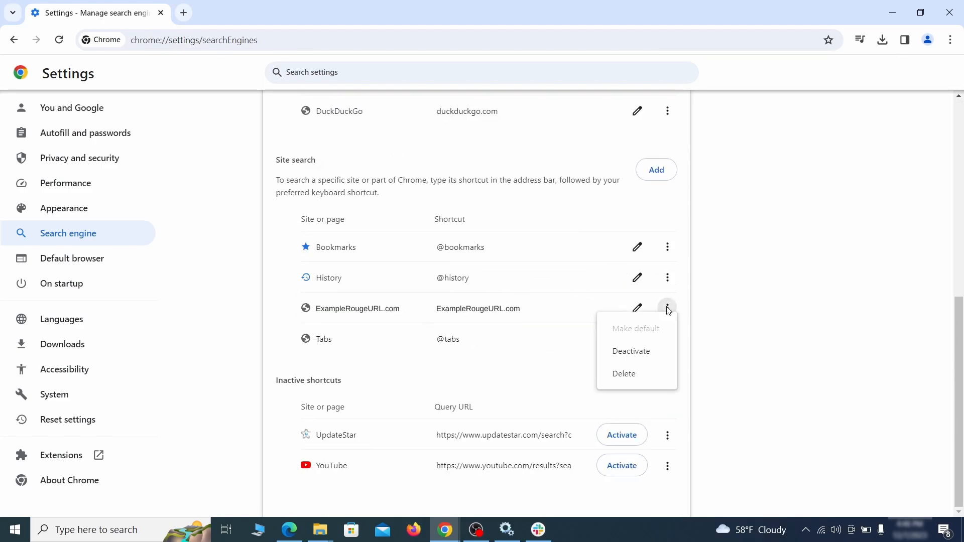
pyautogui.click(625, 376)
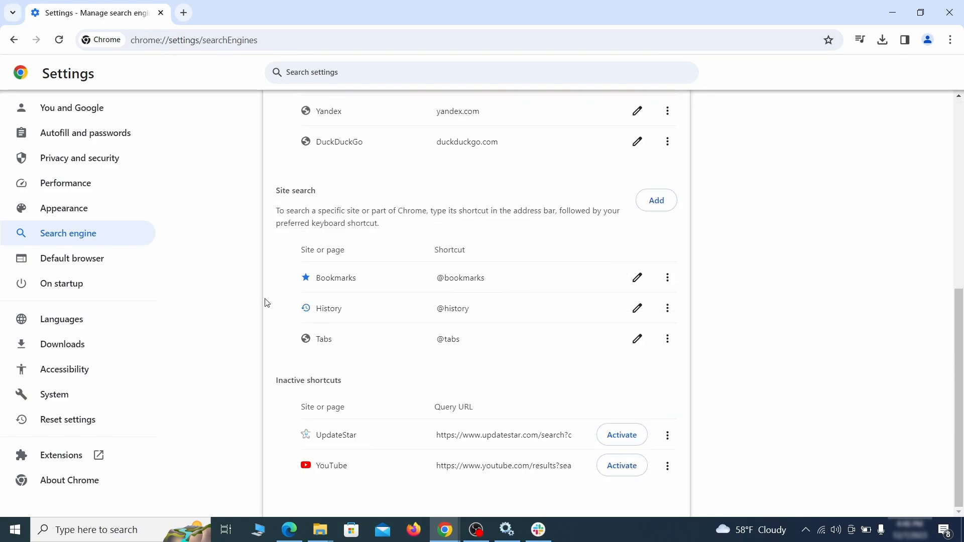
# - Remove ExampleRougeURL.com from the specific pages that Chrome opens on startup
pyautogui.click(71, 284)
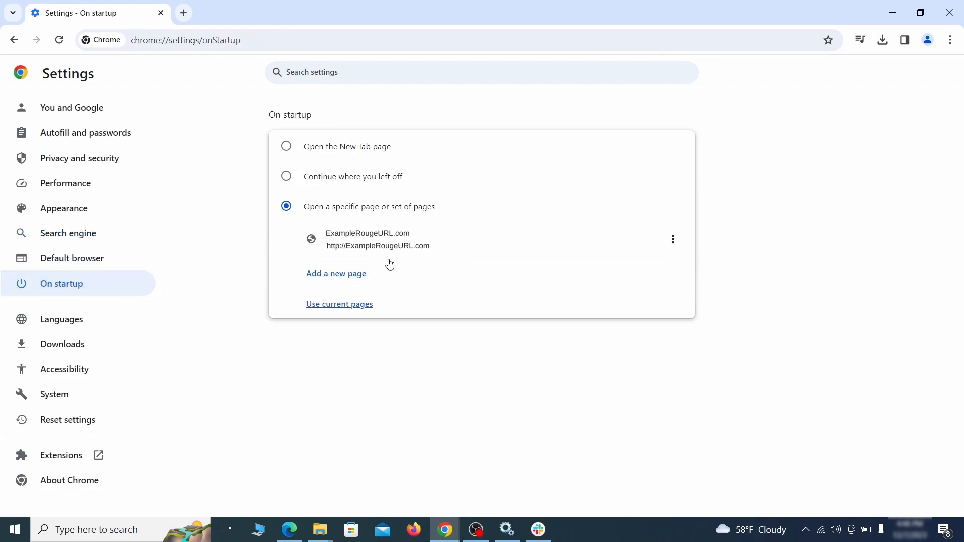
pyautogui.click(672, 240)
pyautogui.click(643, 269)
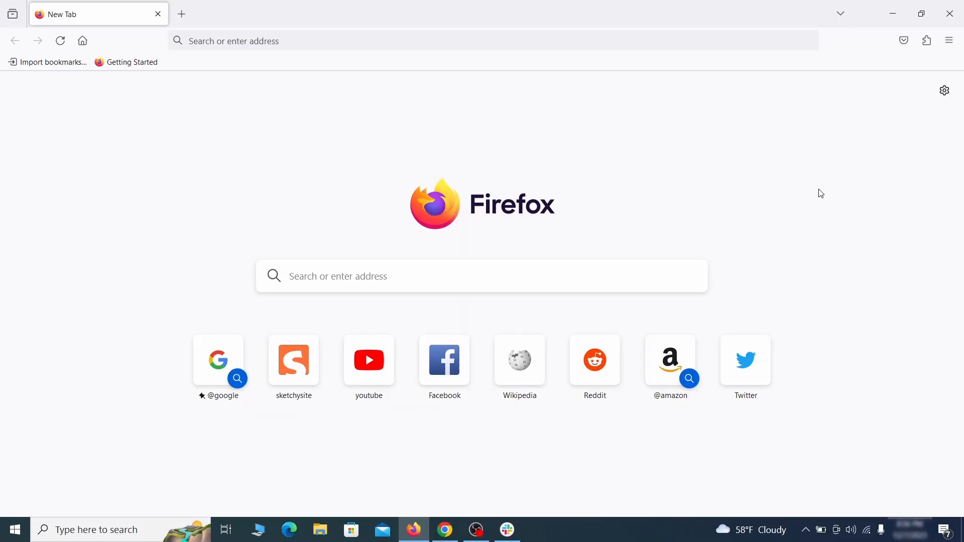
# - Switch to Firefox, open its extensions management page, and disable and remove the Contenu+ extension
pyautogui.click(927, 40)
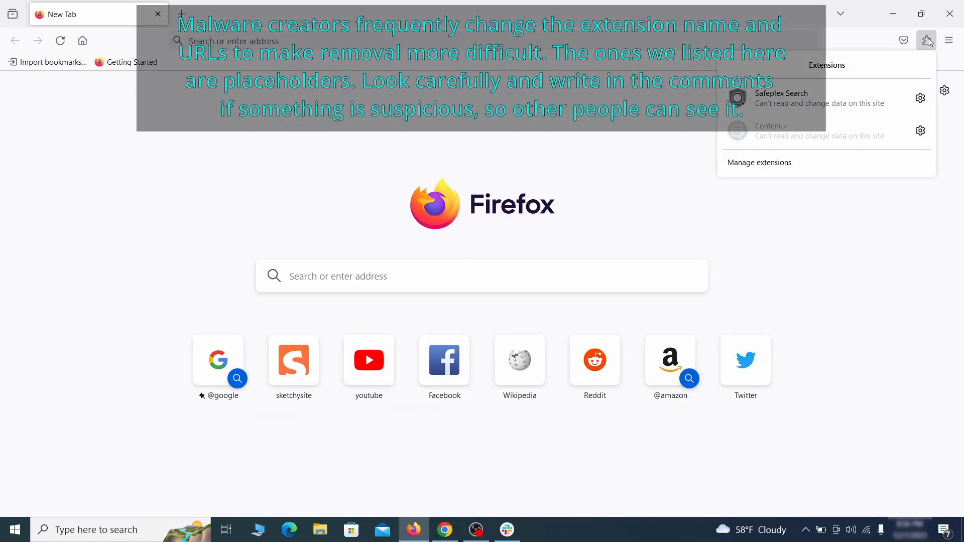
pyautogui.click(811, 165)
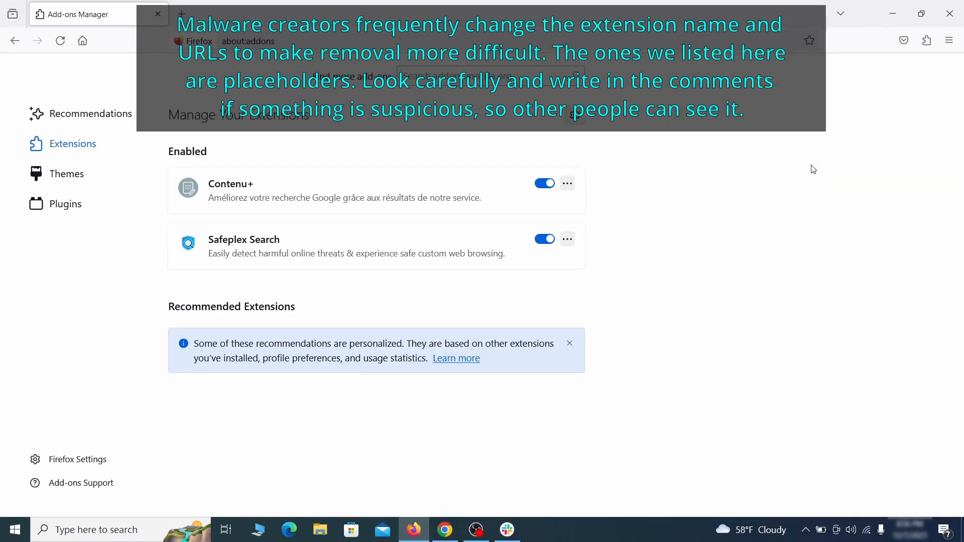
pyautogui.click(544, 183)
pyautogui.click(567, 183)
pyautogui.click(609, 204)
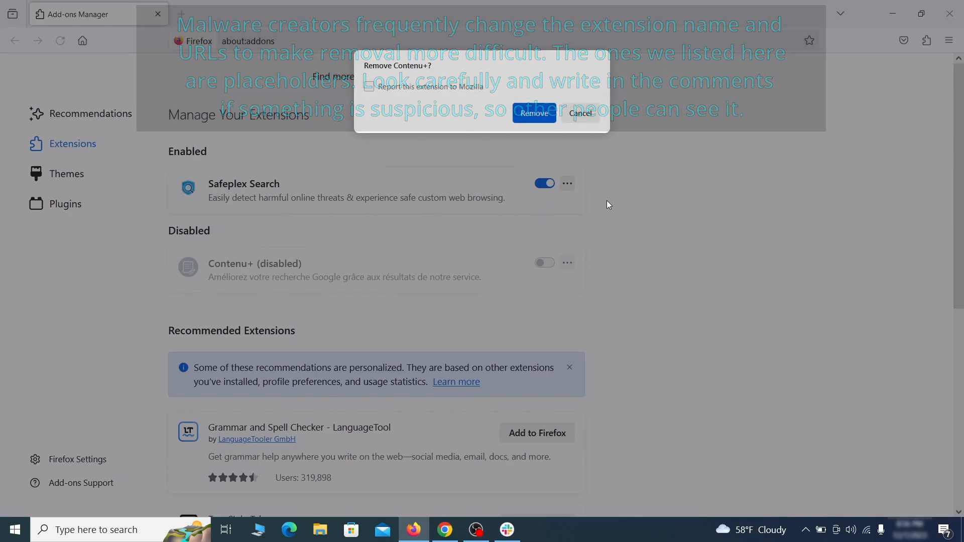
pyautogui.click(535, 114)
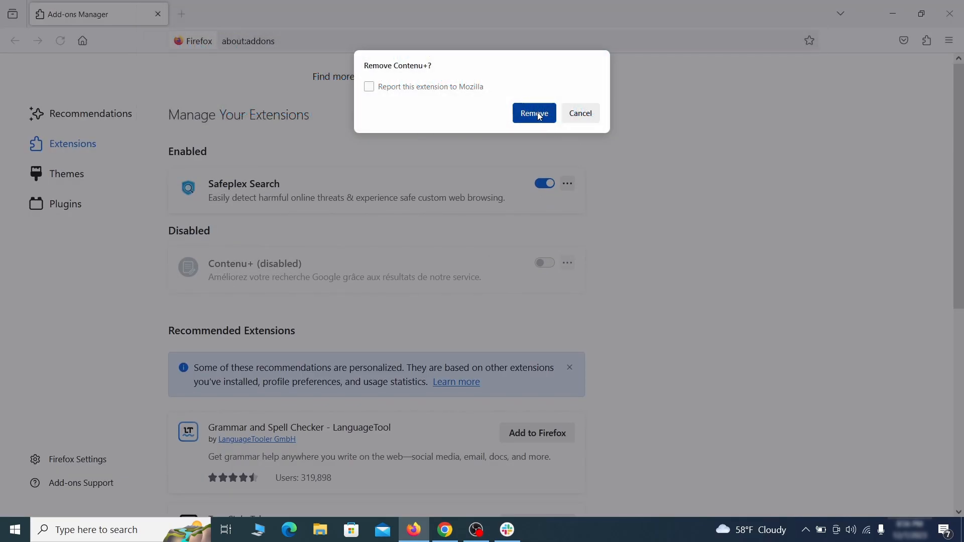
# - Open the Firefox settings and clear ExampleRougeURL.com from the custom URL for the homepage and new windows
pyautogui.click(948, 40)
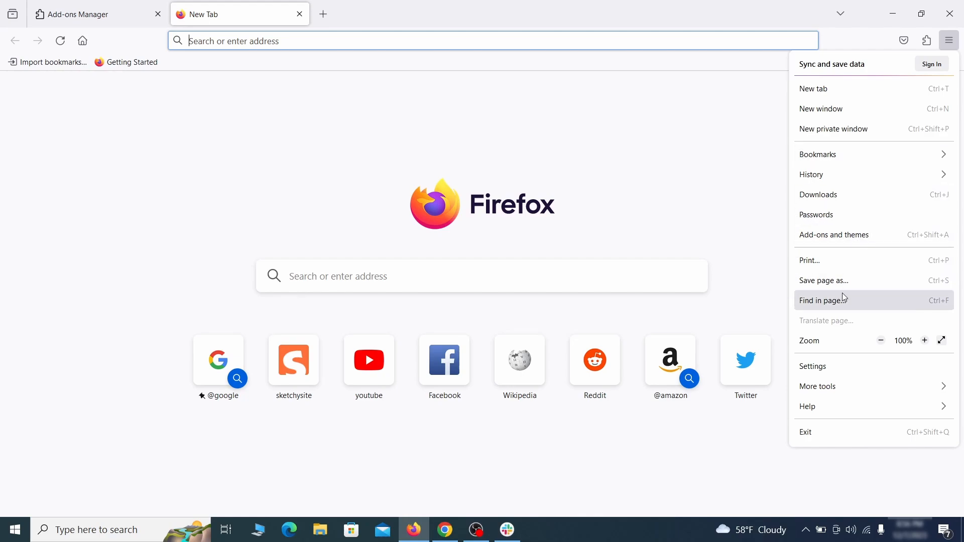
pyautogui.click(833, 369)
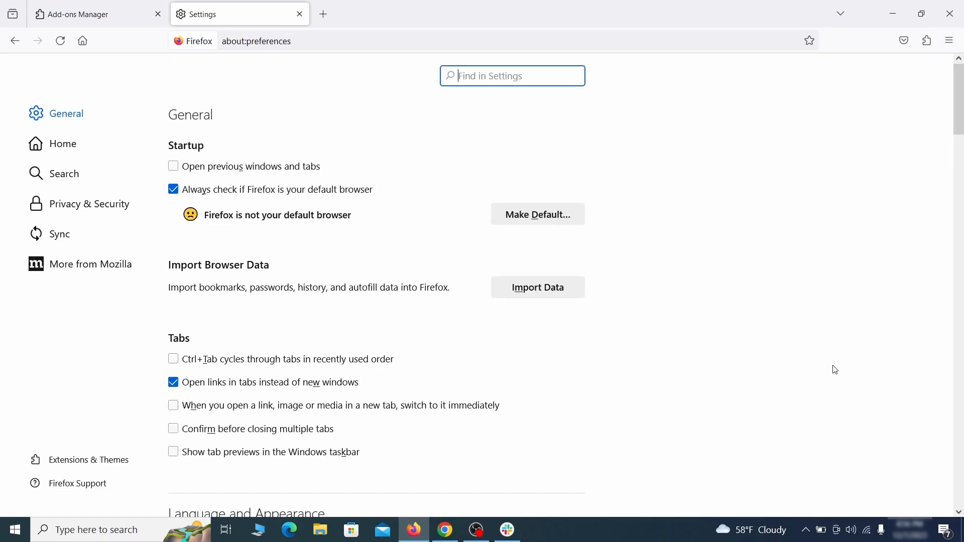
pyautogui.click(73, 144)
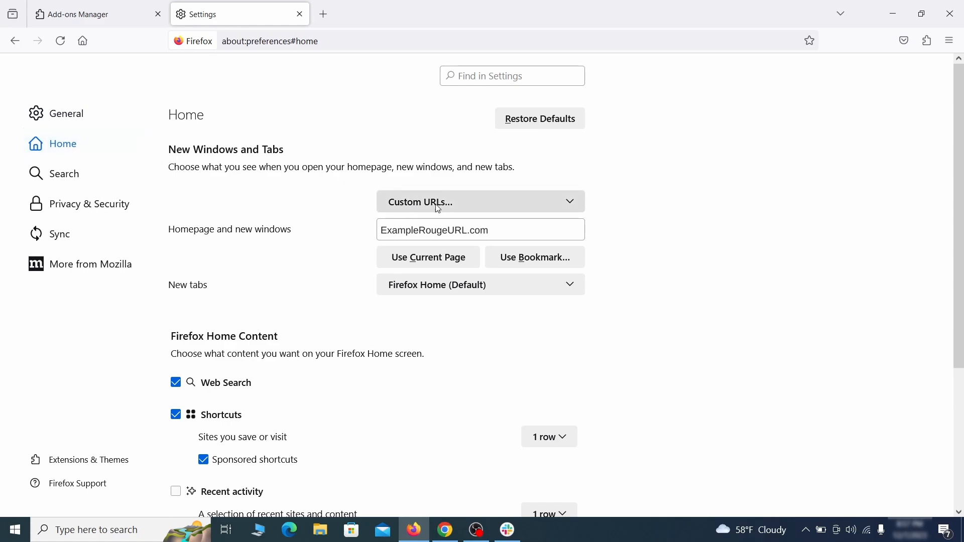
pyautogui.tripleClick(488, 231)
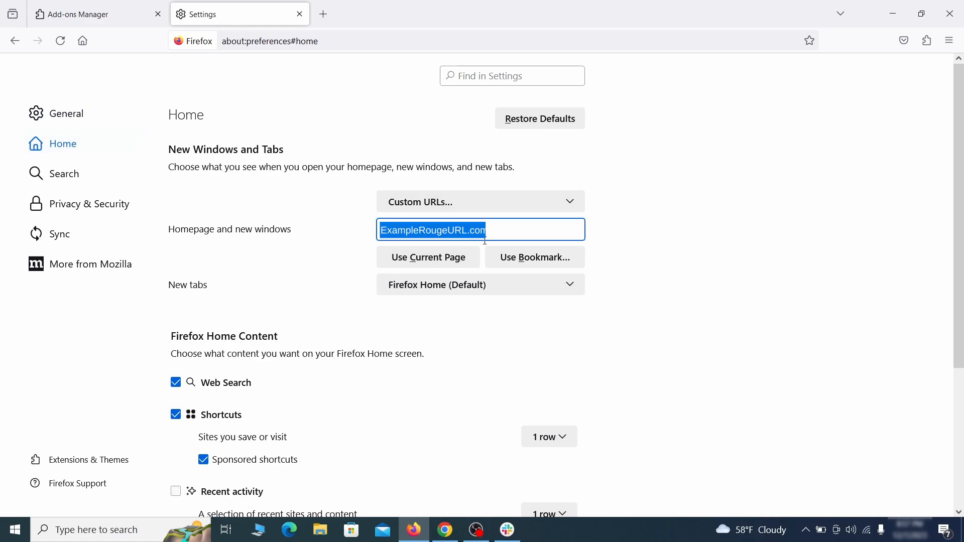
pyautogui.press('BackSpace')
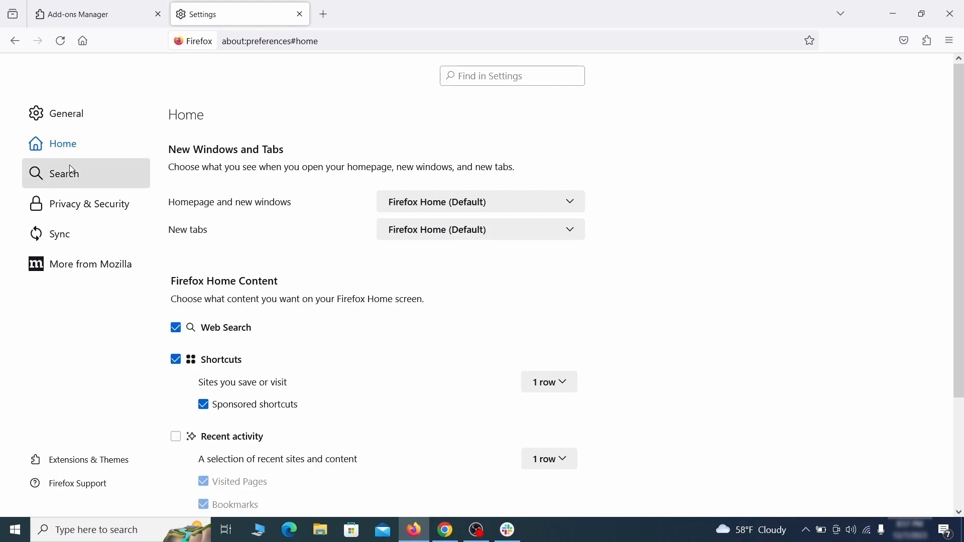
# - Set Google as the default search engine in the Firefox search settings
pyautogui.click(69, 175)
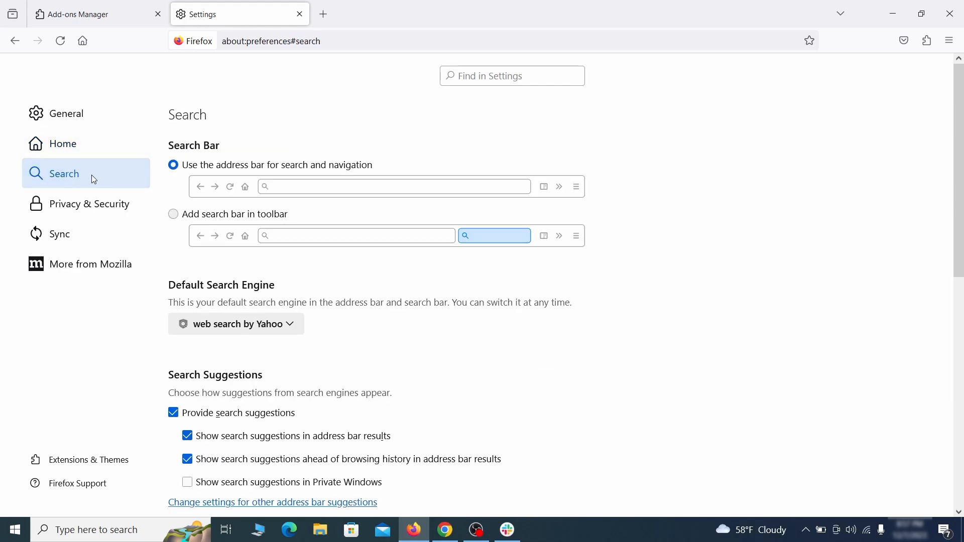
pyautogui.scroll(-2, 345, 267)
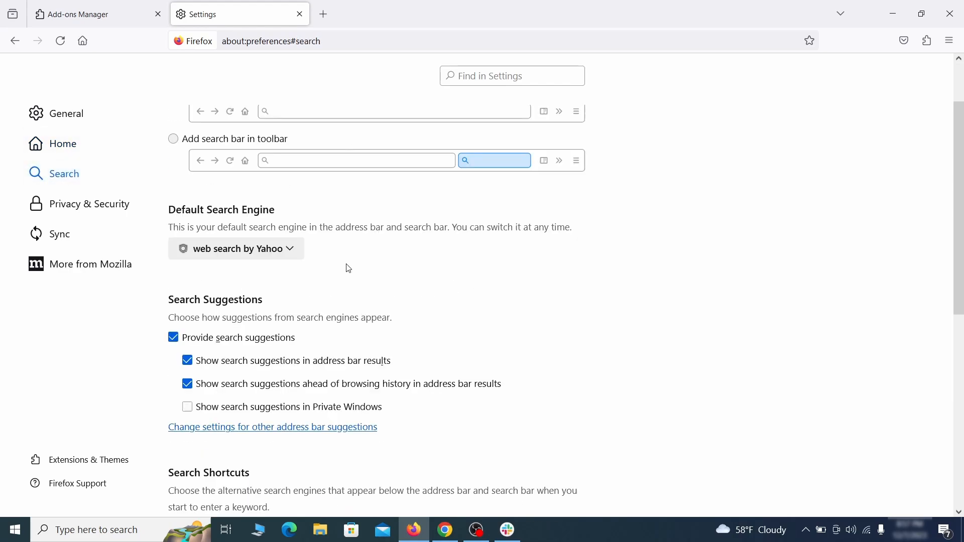
pyautogui.click(286, 253)
pyautogui.click(280, 270)
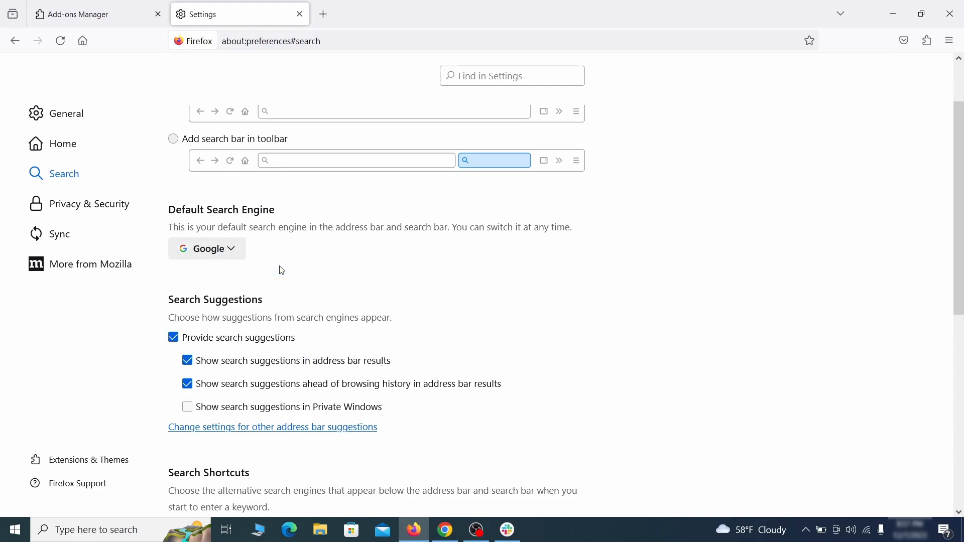
# - Remove the web search by Yahoo engine from the search shortcuts list
pyautogui.scroll(-4, 457, 283)
pyautogui.scroll(-3, 516, 260)
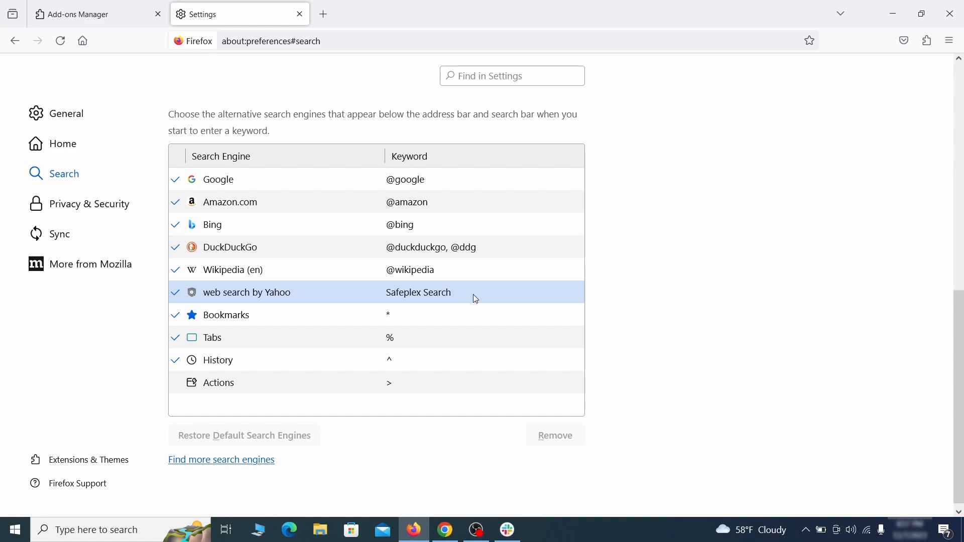
pyautogui.click(478, 298)
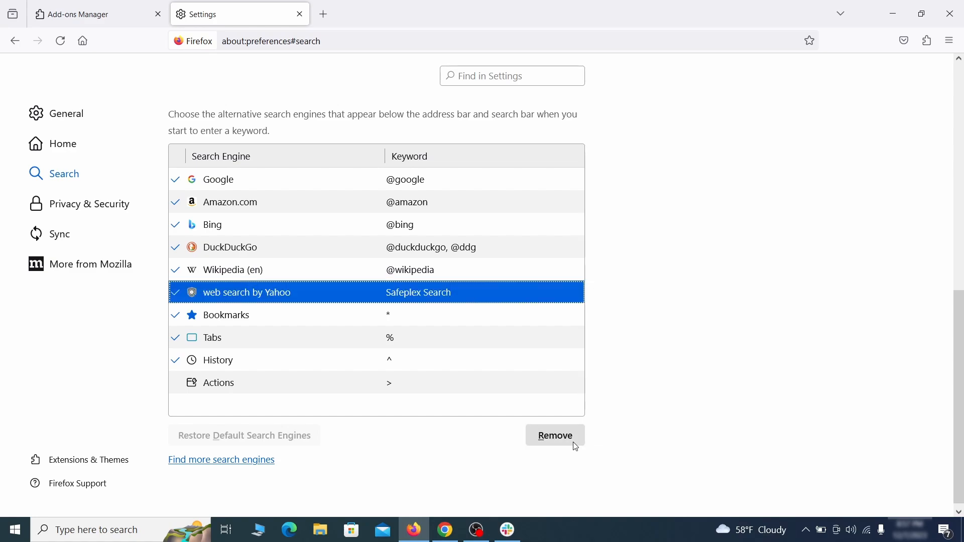
pyautogui.click(557, 437)
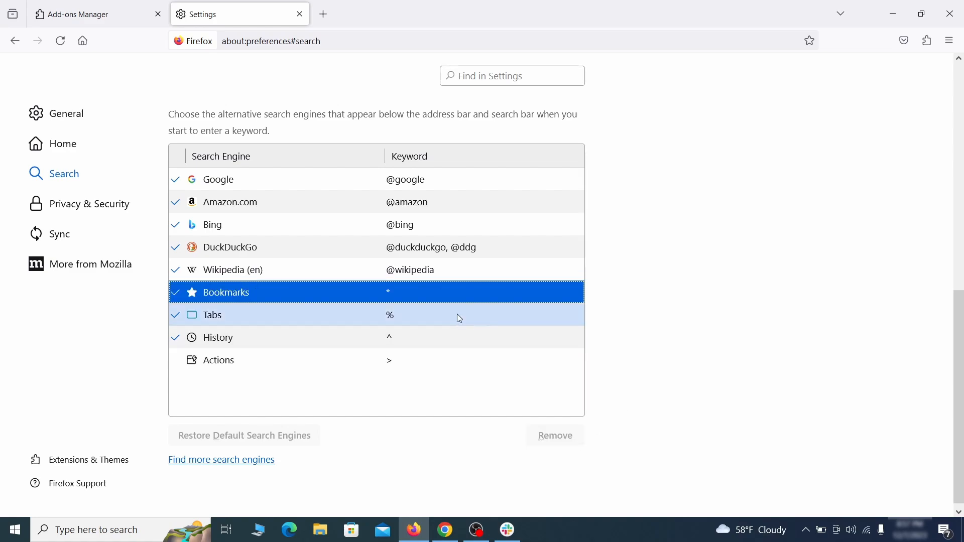
# - Clear all cookies, site data and cached web content in the Privacy & Security settings
pyautogui.scroll(3, 456, 316)
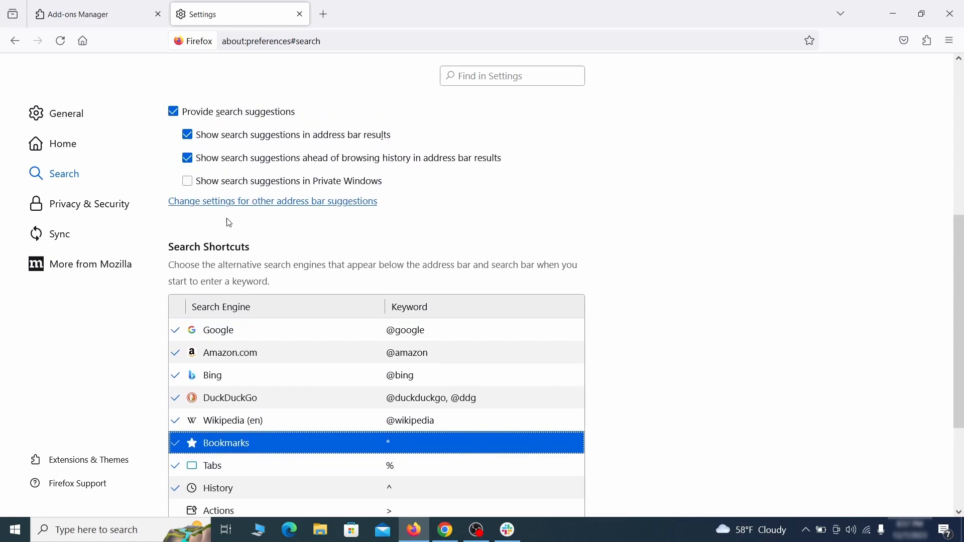
pyautogui.click(93, 202)
pyautogui.scroll(-10, 596, 276)
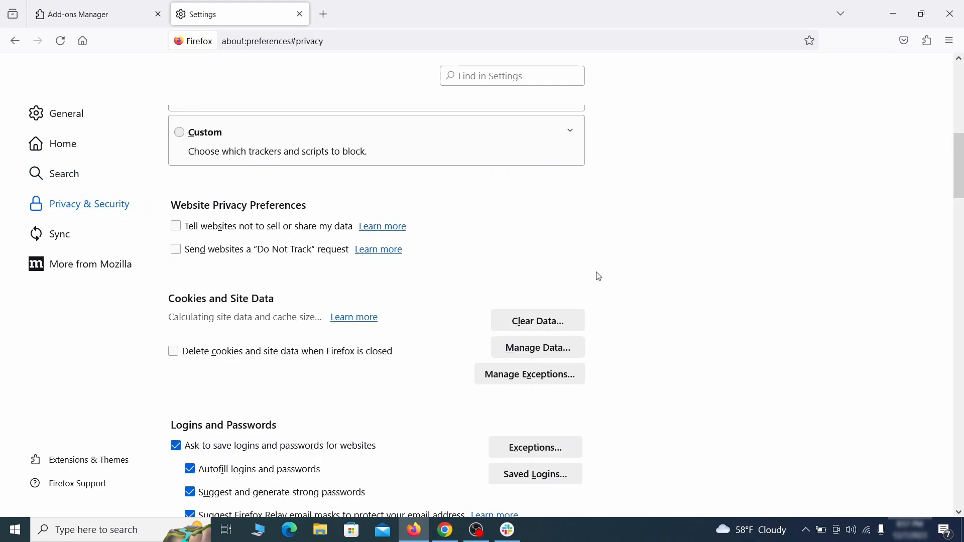
pyautogui.click(537, 320)
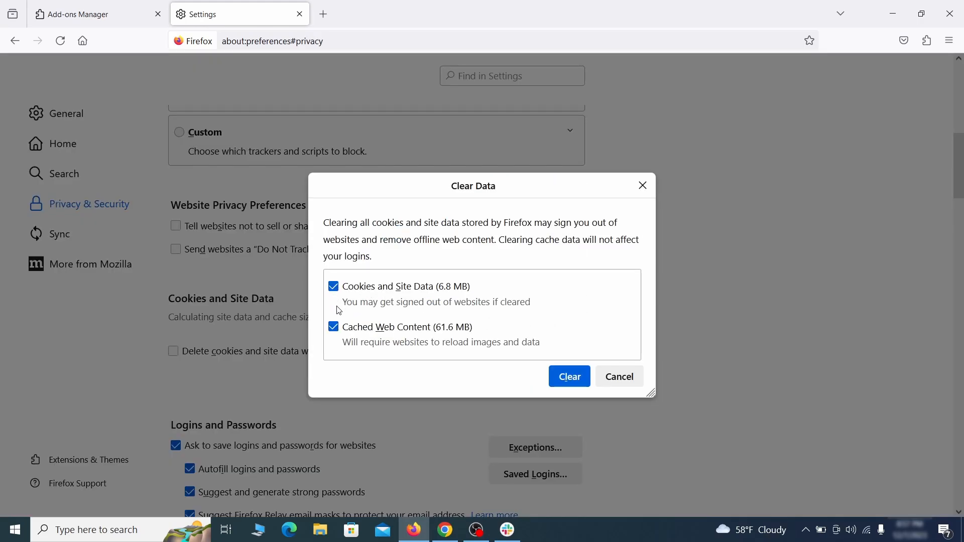
pyautogui.click(582, 377)
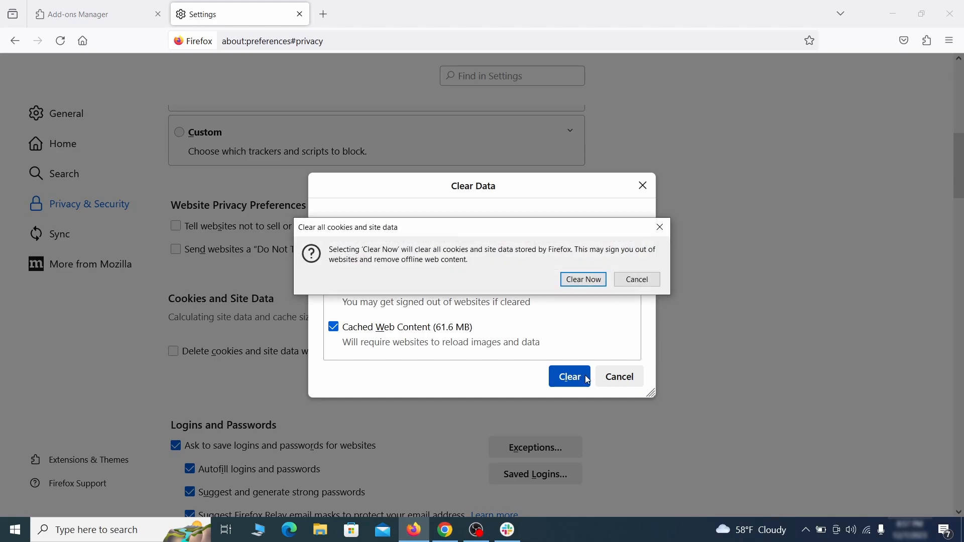
pyautogui.click(583, 279)
# - Open the notification permission settings for websites in the Permissions section
pyautogui.scroll(-12, 656, 309)
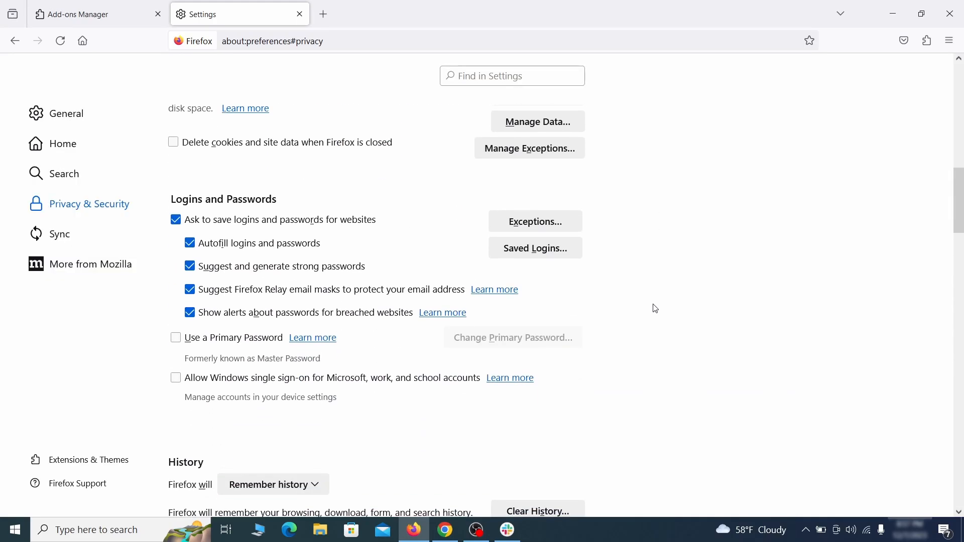
pyautogui.scroll(-3, 656, 309)
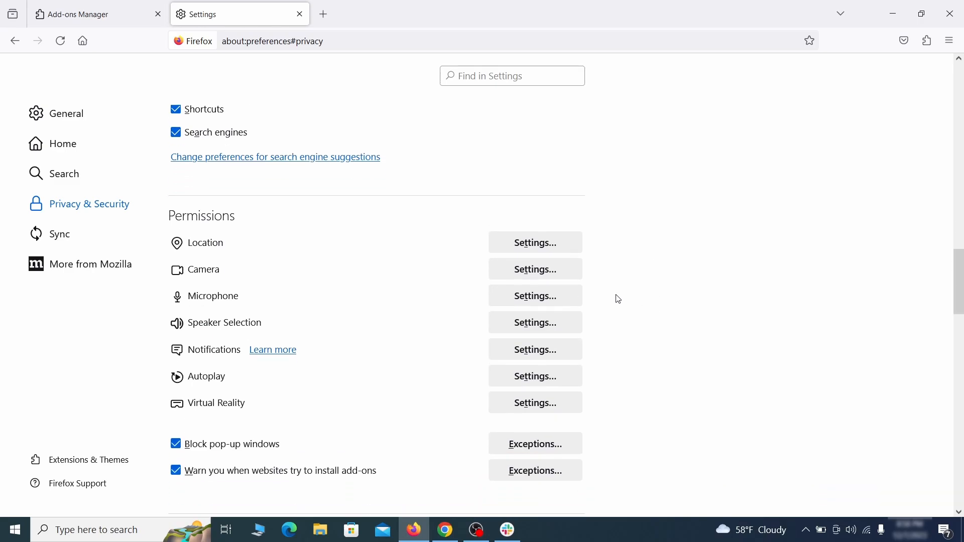
pyautogui.click(557, 353)
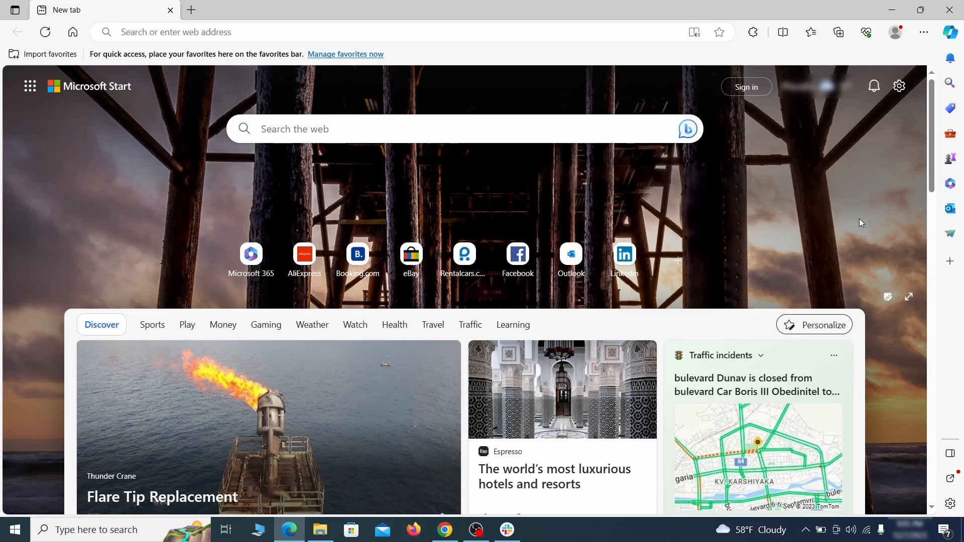
# - Switch to Microsoft Edge, open its extensions management page, and disable and remove the Quidco Cashback Reminder extension
pyautogui.click(923, 34)
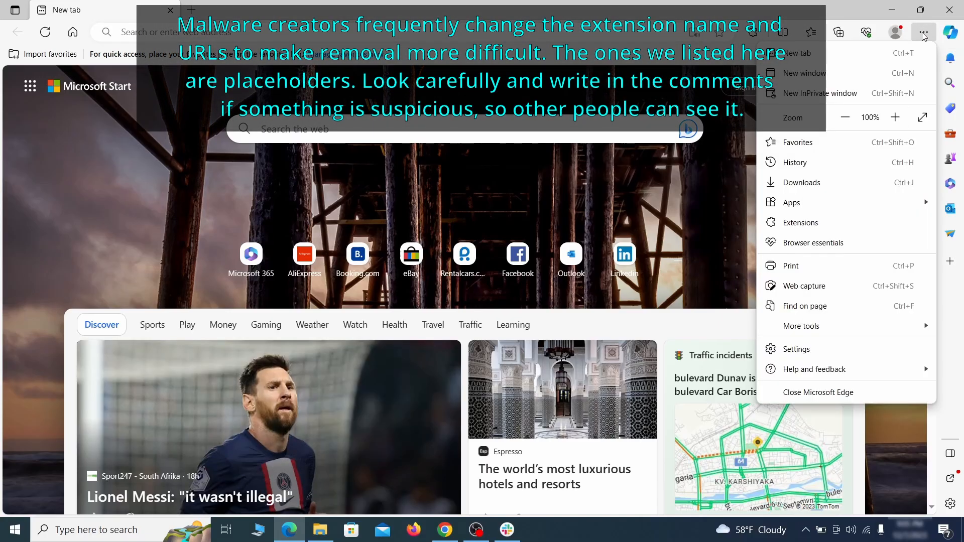
pyautogui.click(828, 221)
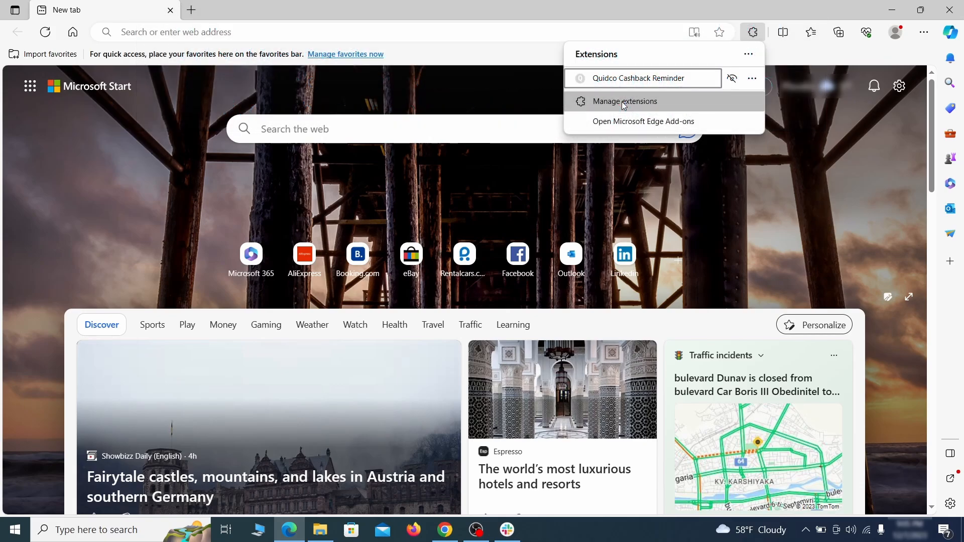
pyautogui.click(624, 105)
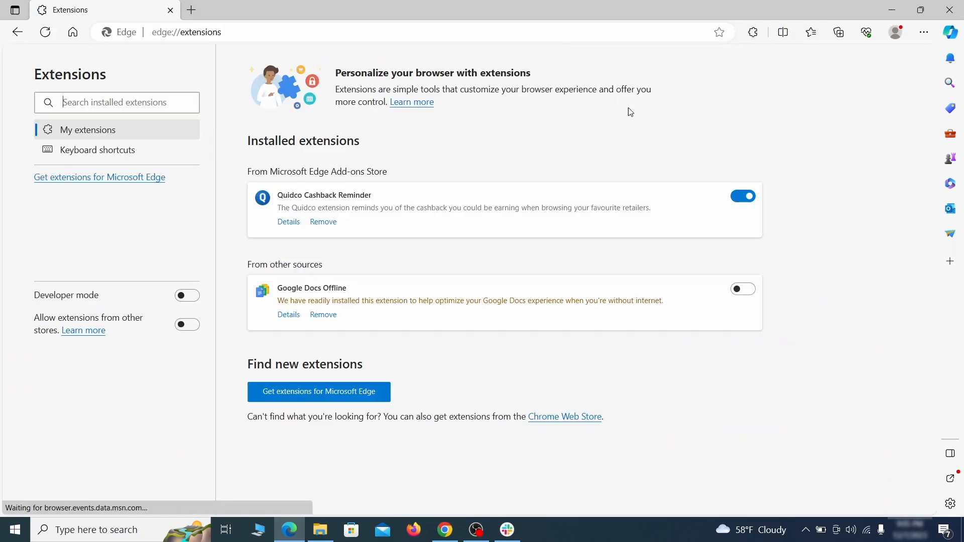
pyautogui.click(744, 197)
pyautogui.click(323, 223)
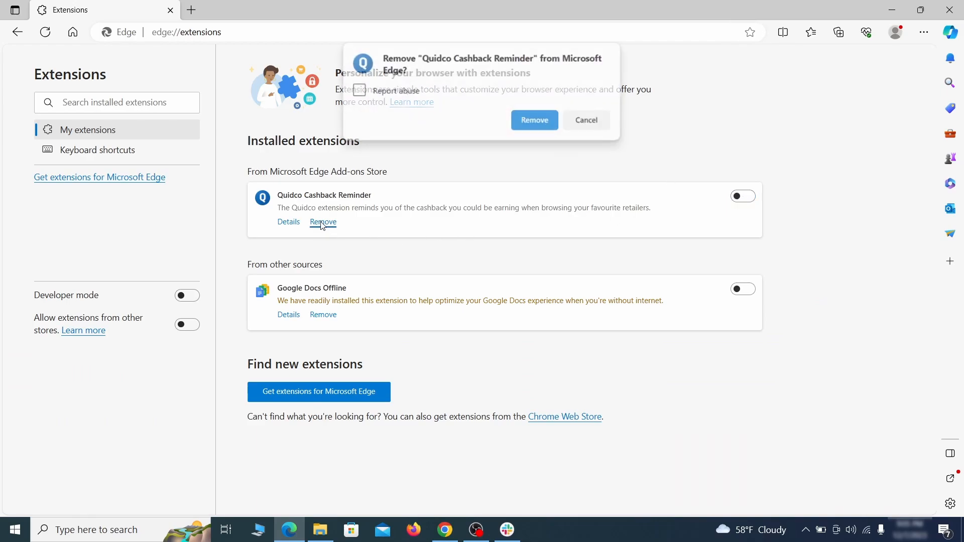
pyautogui.click(535, 121)
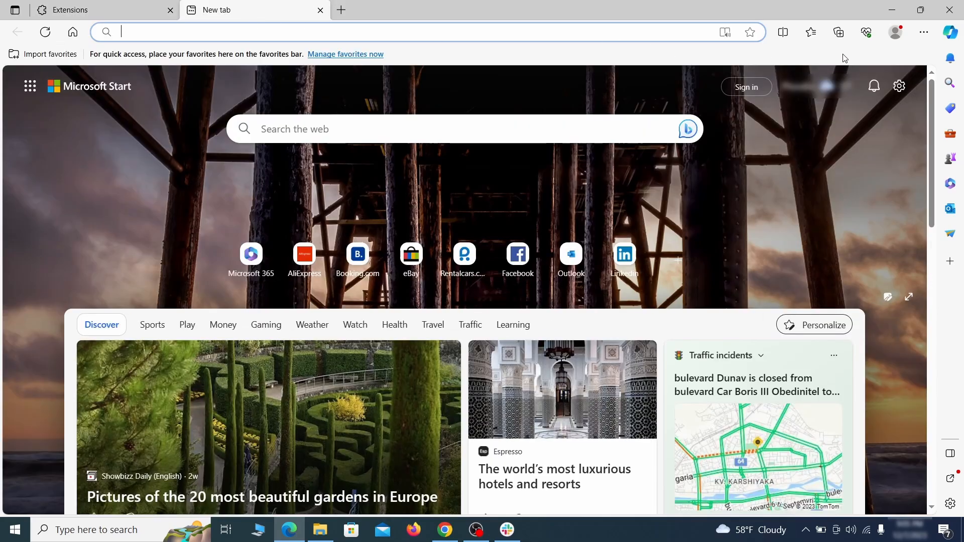
# - Open the choice of browsing data to clear in the privacy, search, and services settings
pyautogui.click(923, 32)
pyautogui.click(797, 349)
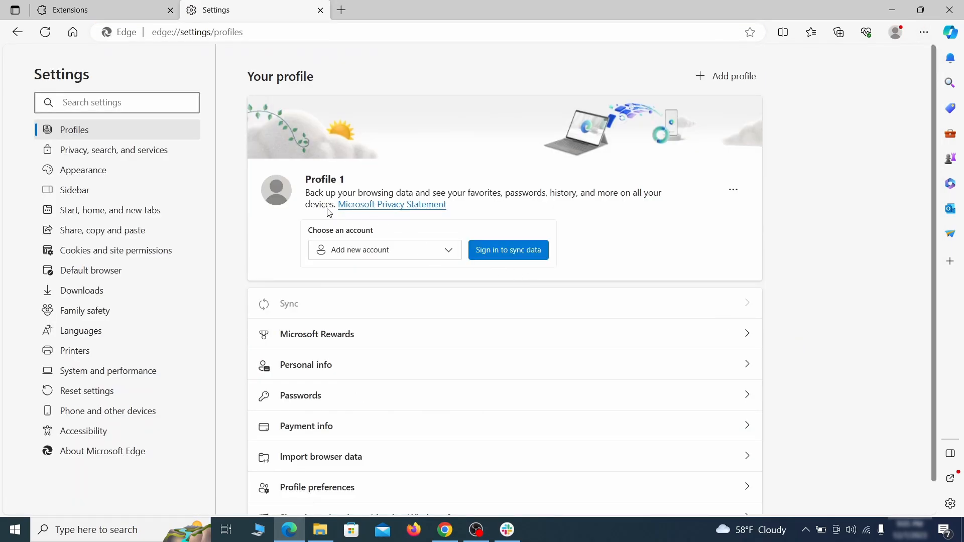
pyautogui.click(162, 152)
pyautogui.scroll(-4, 523, 307)
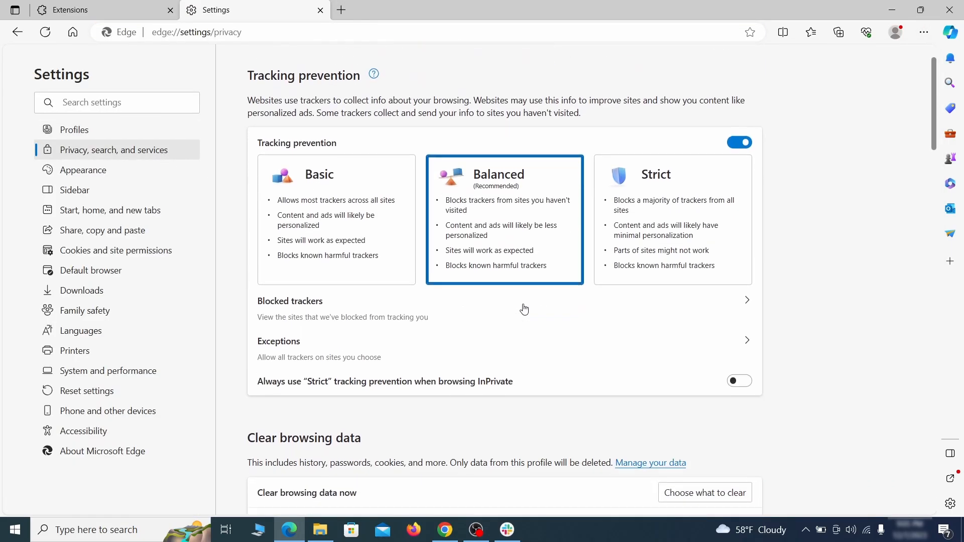
pyautogui.click(719, 350)
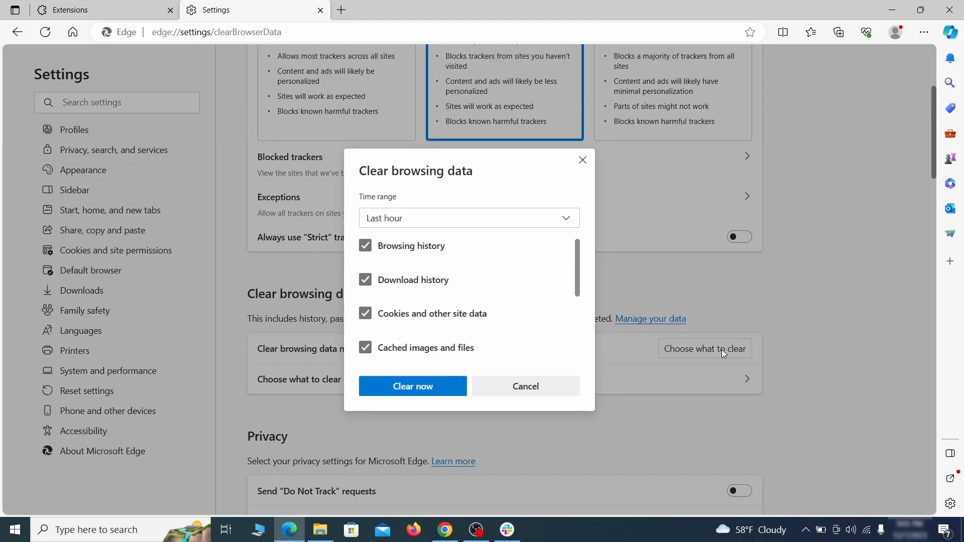
# - Set the search engine used in the address bar to Google in the address bar and search settings
pyautogui.scroll(-5, 398, 287)
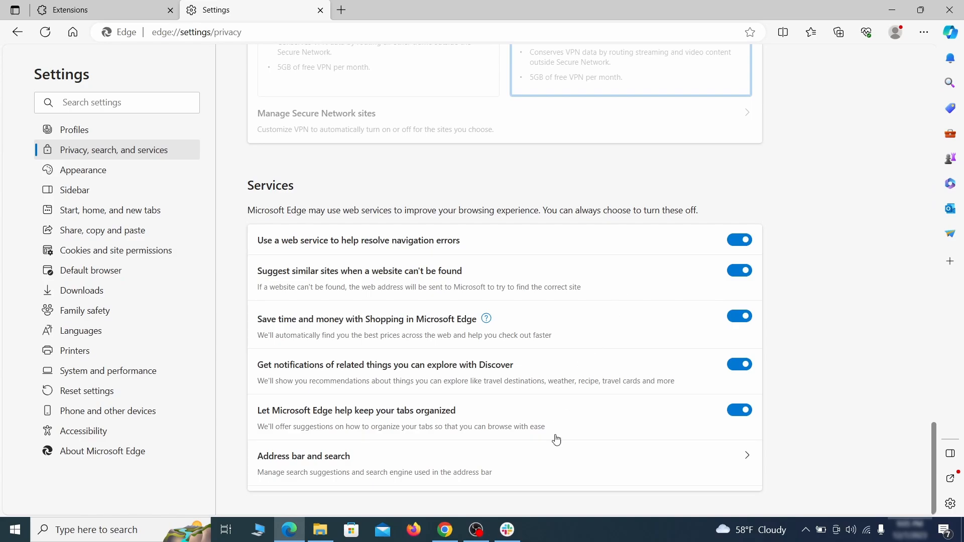
pyautogui.click(550, 474)
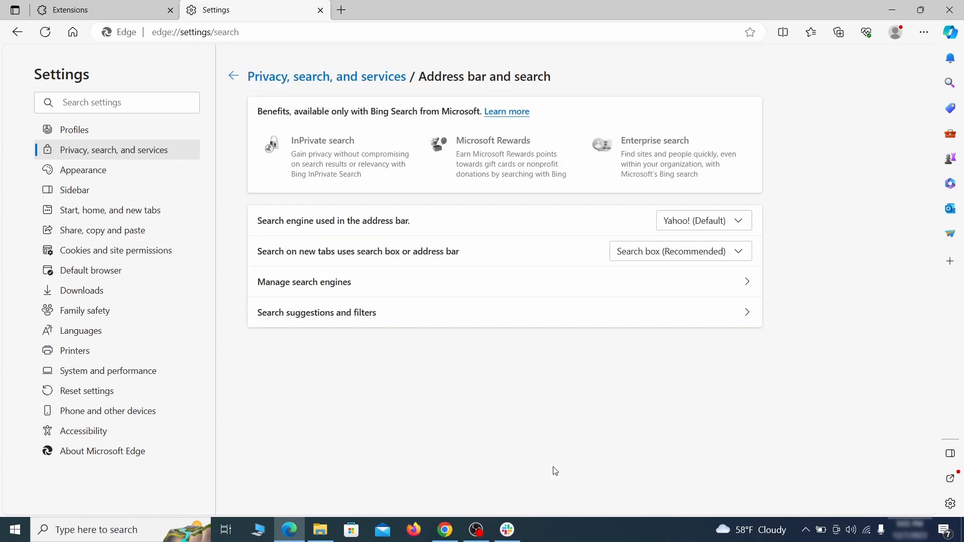
pyautogui.click(743, 224)
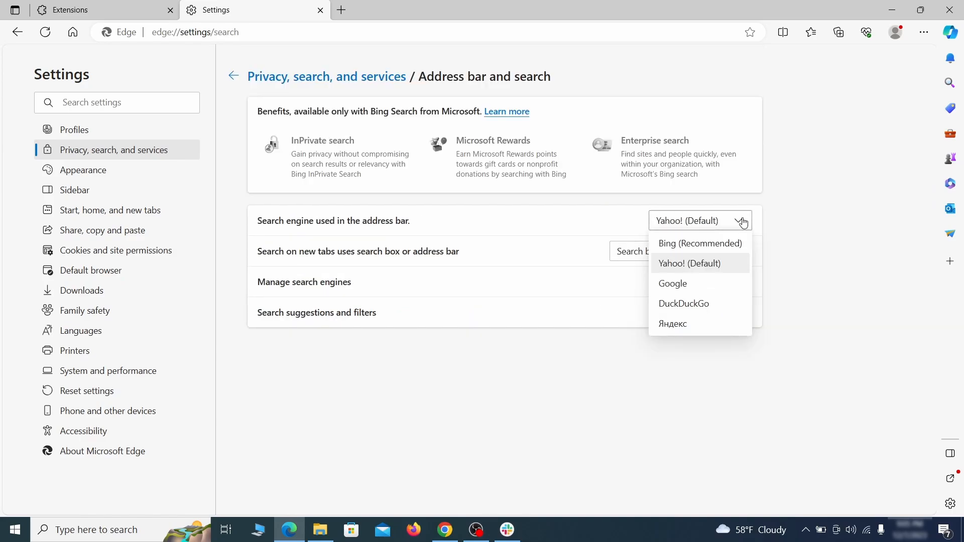
pyautogui.click(715, 281)
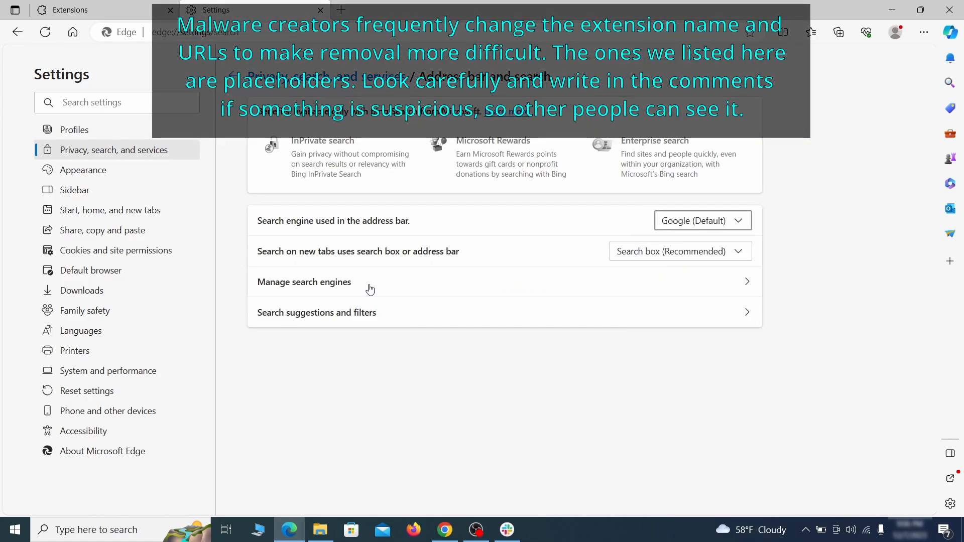
# - Remove the ExampleRougeURL.com entry from the list of managed search engines
pyautogui.click(370, 289)
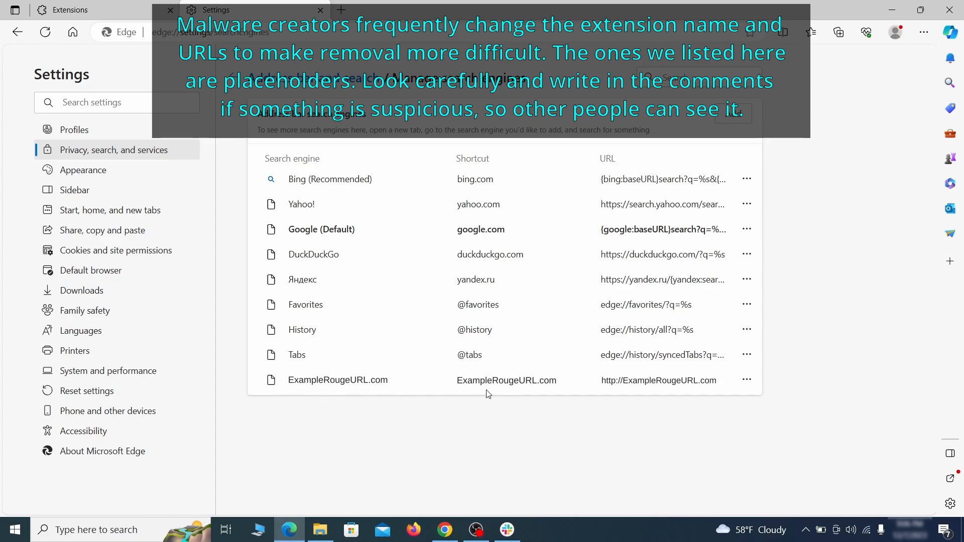
pyautogui.click(746, 380)
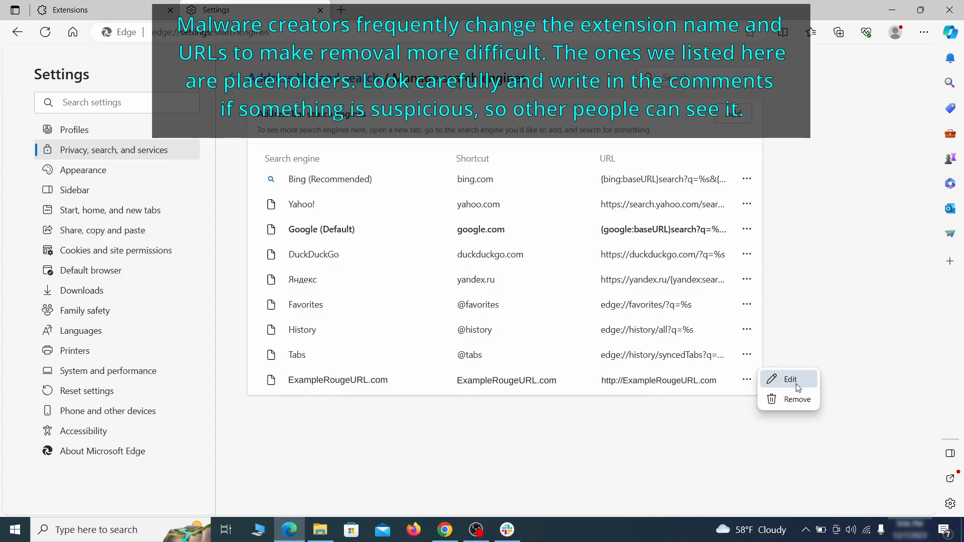
pyautogui.click(798, 400)
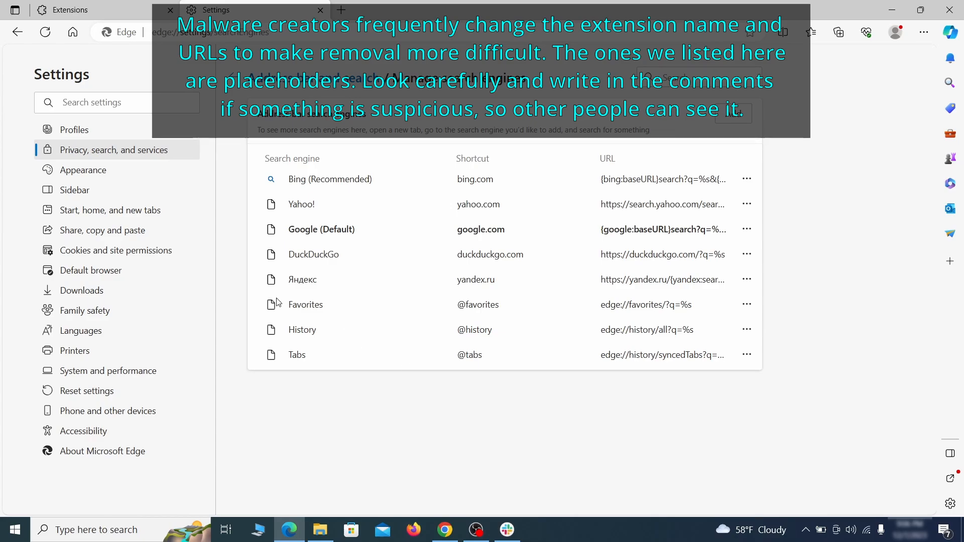
# - Delete the ExampleRougeURL.com page from the pages opened at startup in the start, home, and new tabs settings
pyautogui.click(121, 211)
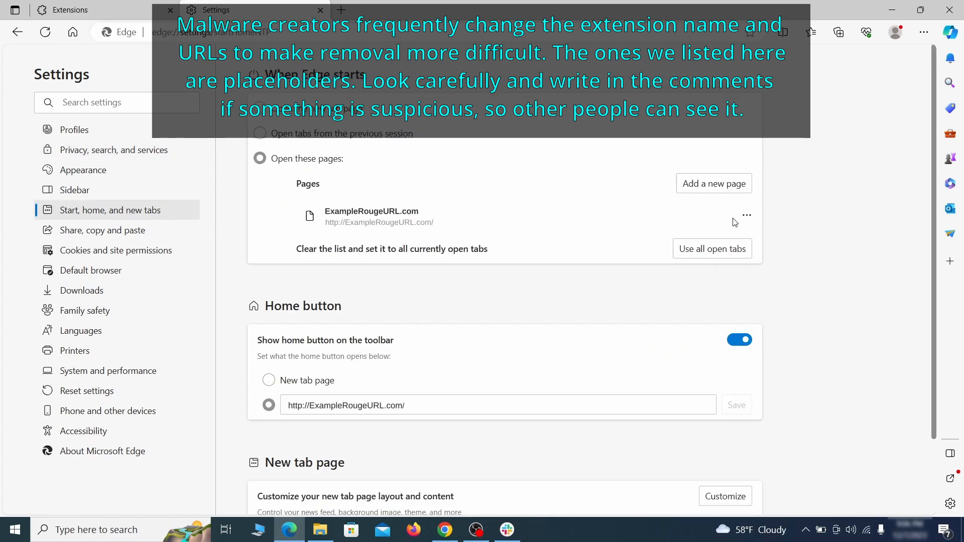
pyautogui.click(747, 216)
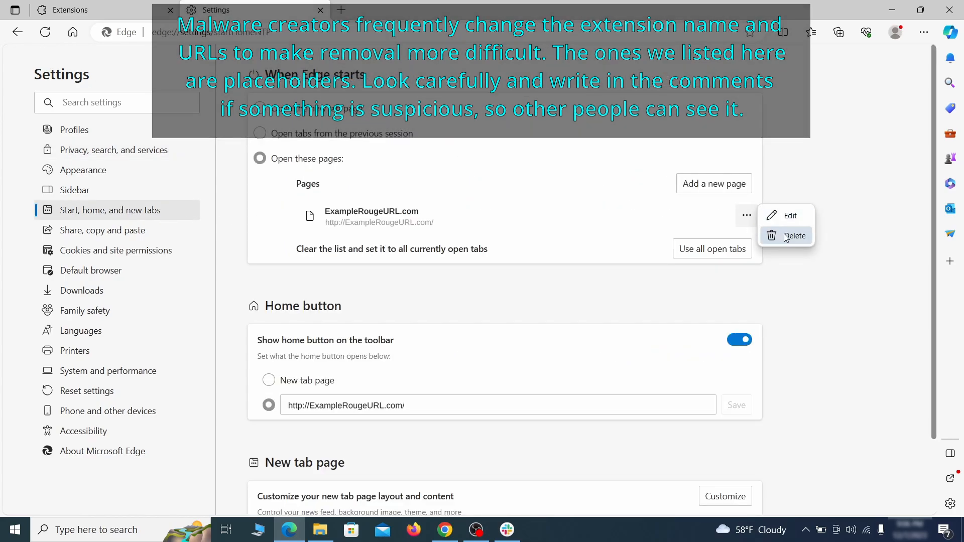
pyautogui.click(786, 236)
# - Clear the home button's custom URL, set the button to open the new tab page, and choose opening tabs from the previous session at startup
pyautogui.click(426, 358)
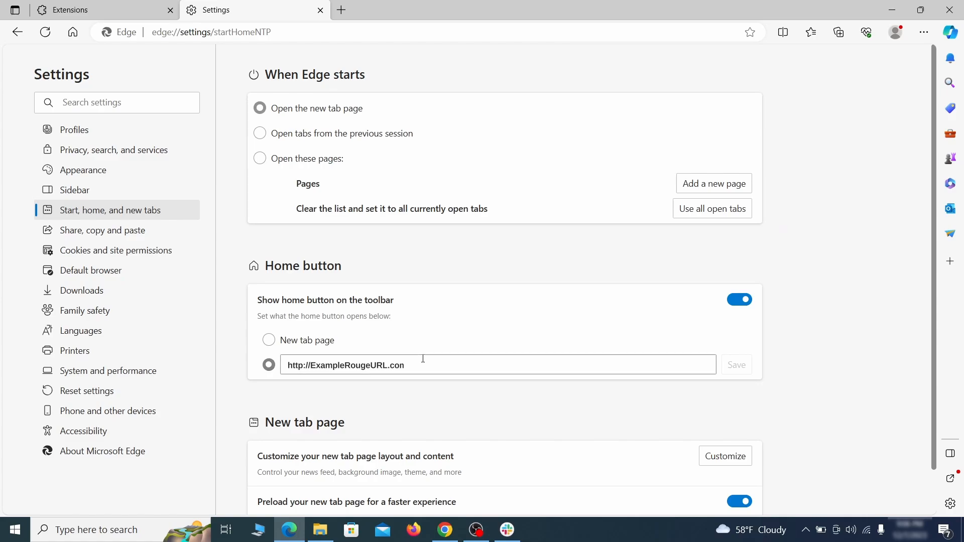
pyautogui.tripleClick(418, 360)
pyautogui.press('BackSpace')
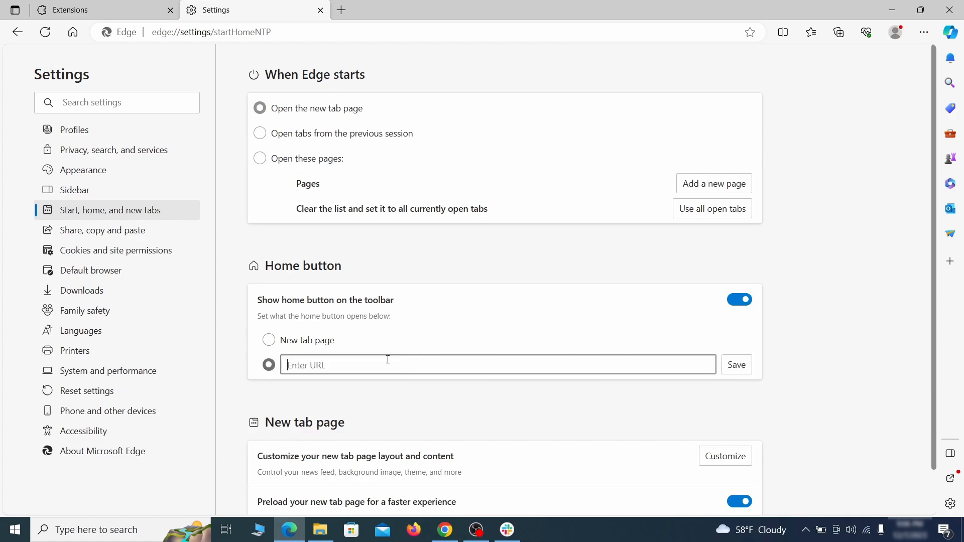
pyautogui.click(269, 342)
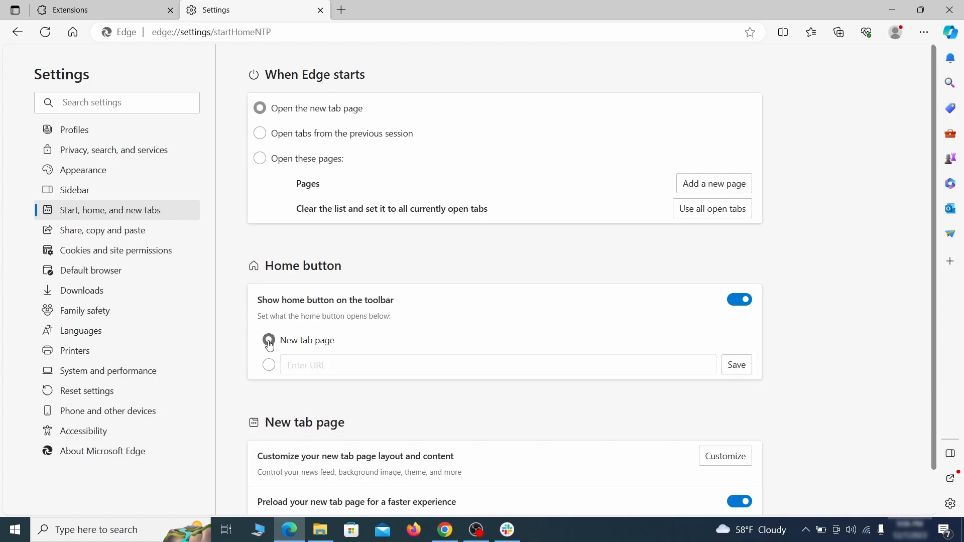
pyautogui.click(260, 134)
# - Remove ExampleRougeURL.com from the sites allowed to send notifications in the cookies and site permissions settings
pyautogui.click(178, 251)
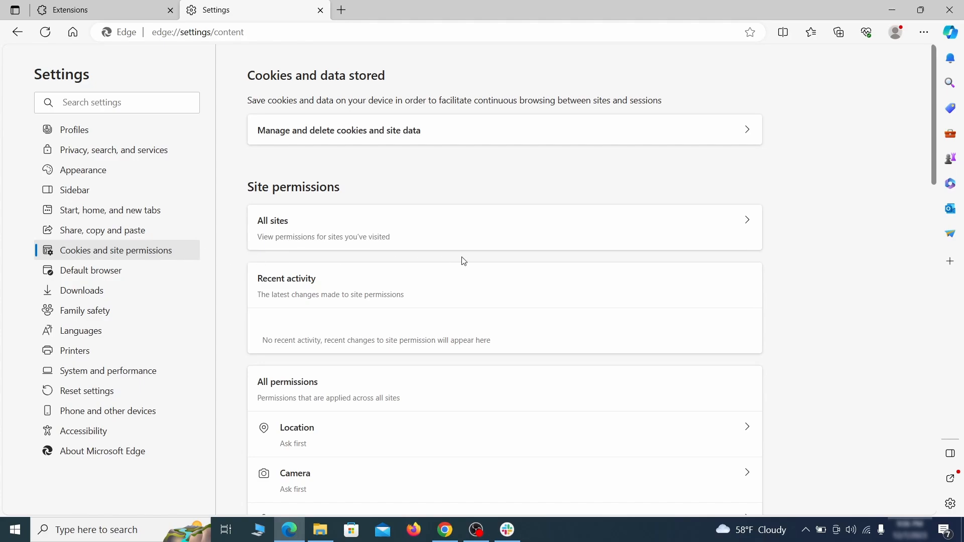
pyautogui.scroll(-5, 463, 261)
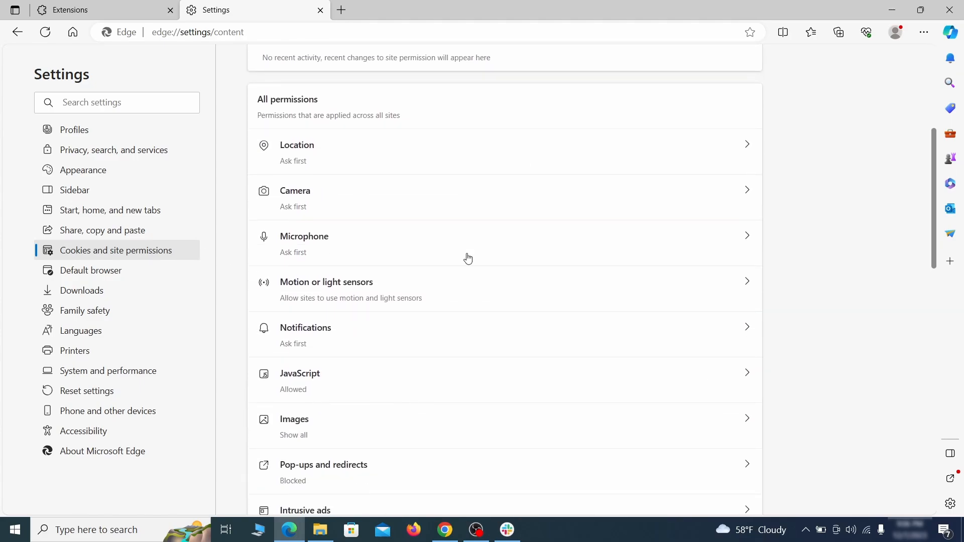
pyautogui.scroll(-2, 468, 258)
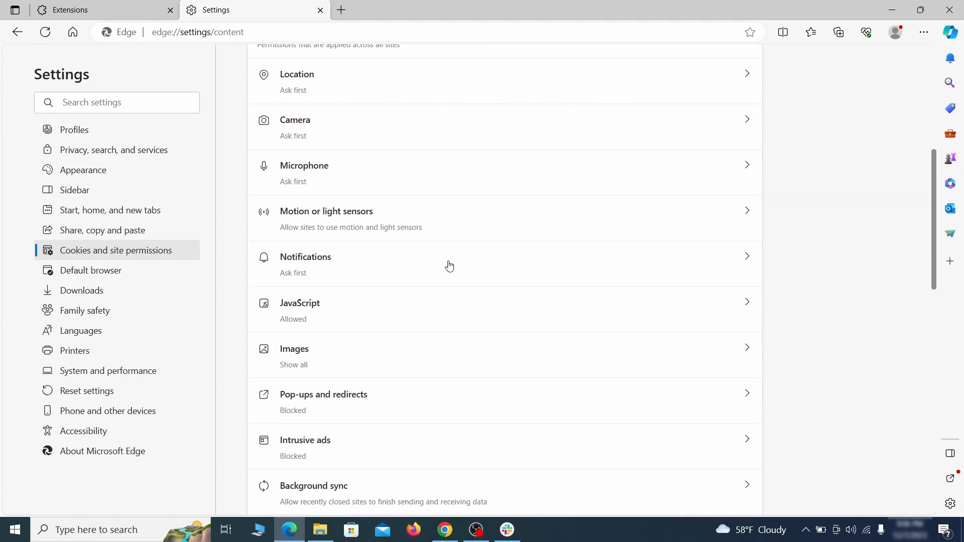
pyautogui.click(449, 266)
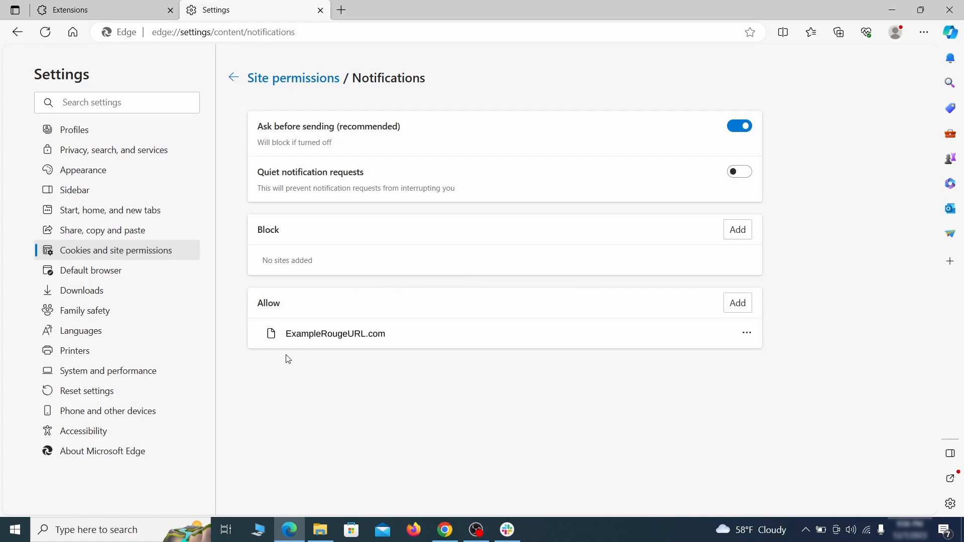
pyautogui.click(747, 333)
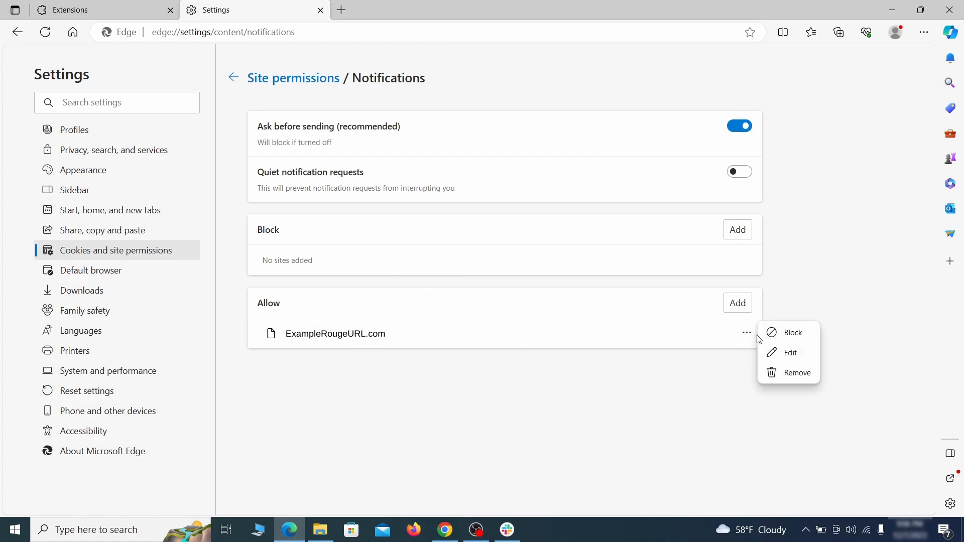
pyautogui.click(790, 374)
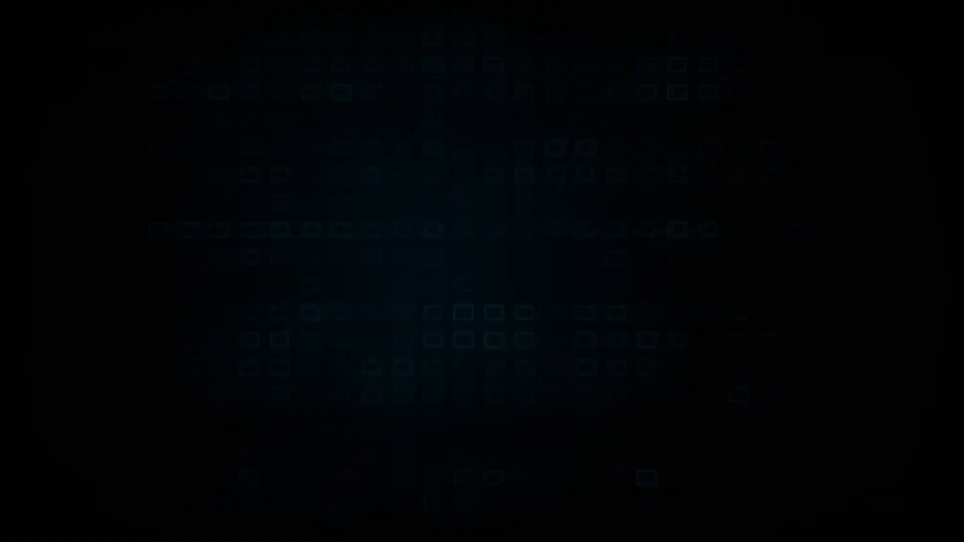